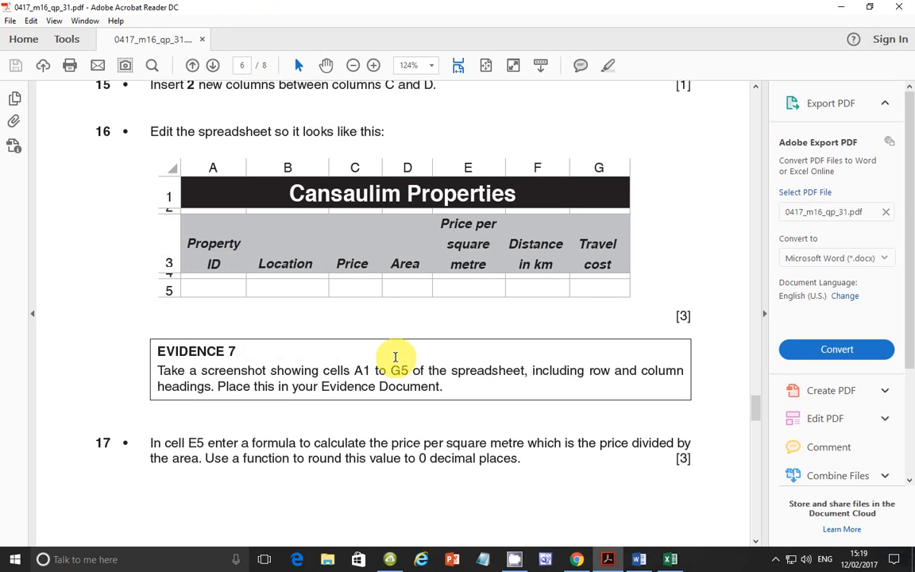
Step: Read tasks 17 and 18 of the exam paper in Acrobat Reader and compare them with the Excel sheet
scroll(467, 421, down, 5)
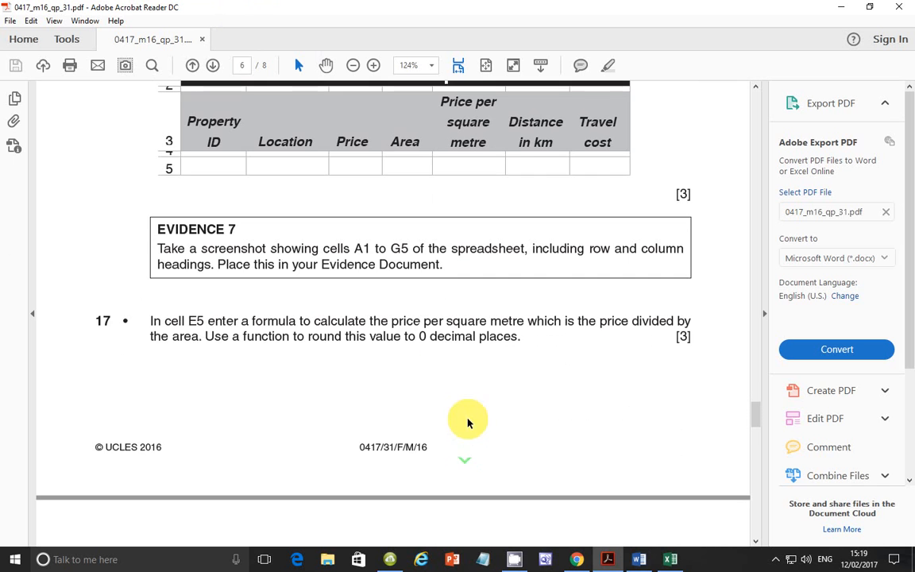
scroll(468, 421, down, 3)
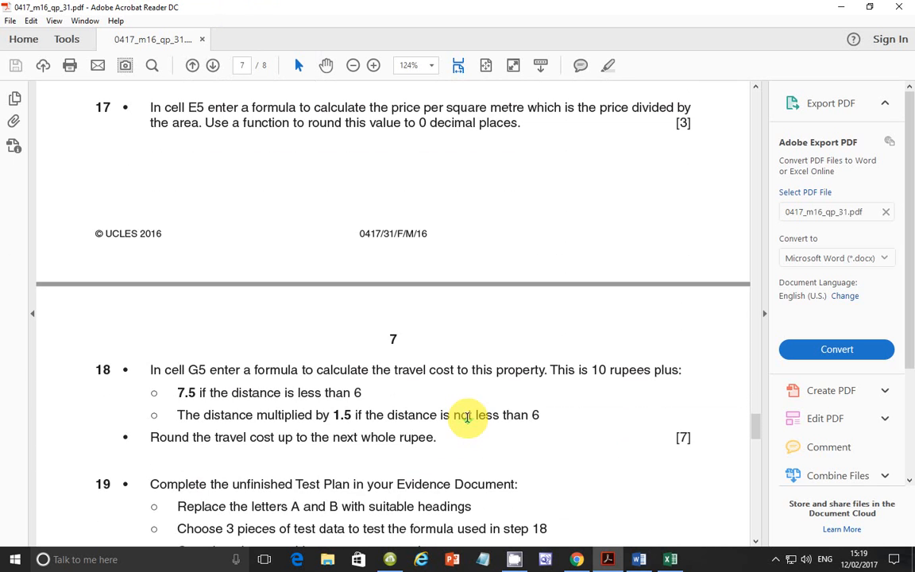
scroll(468, 417, up, 1)
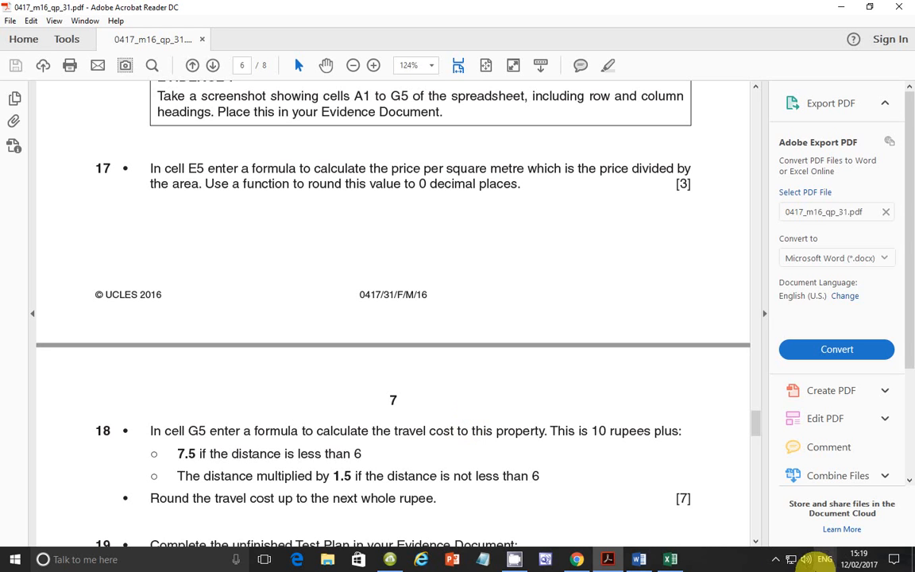
click(672, 558)
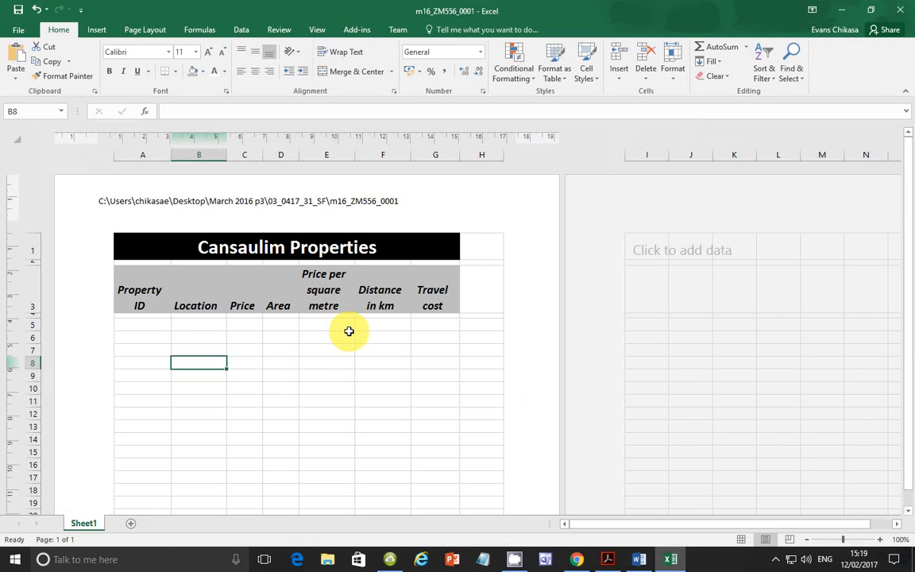
click(609, 559)
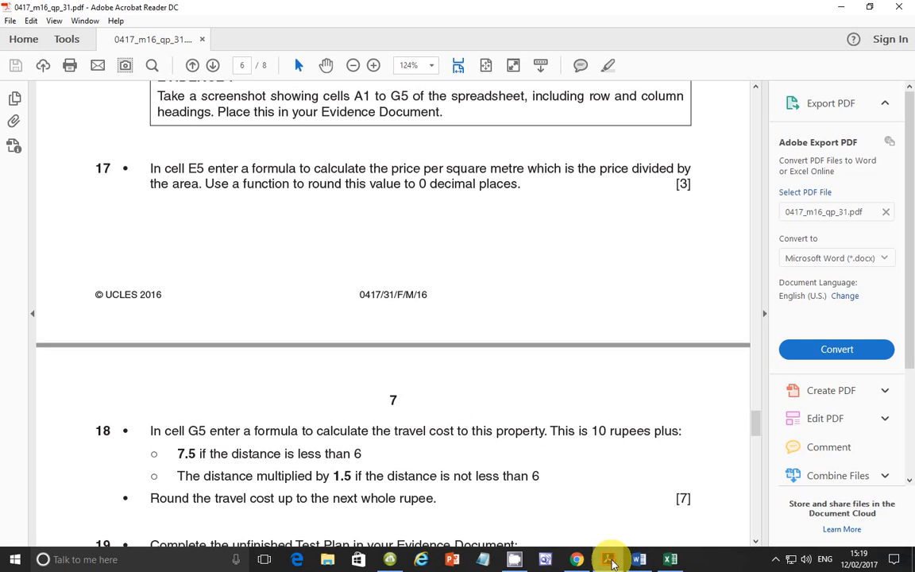
click(609, 560)
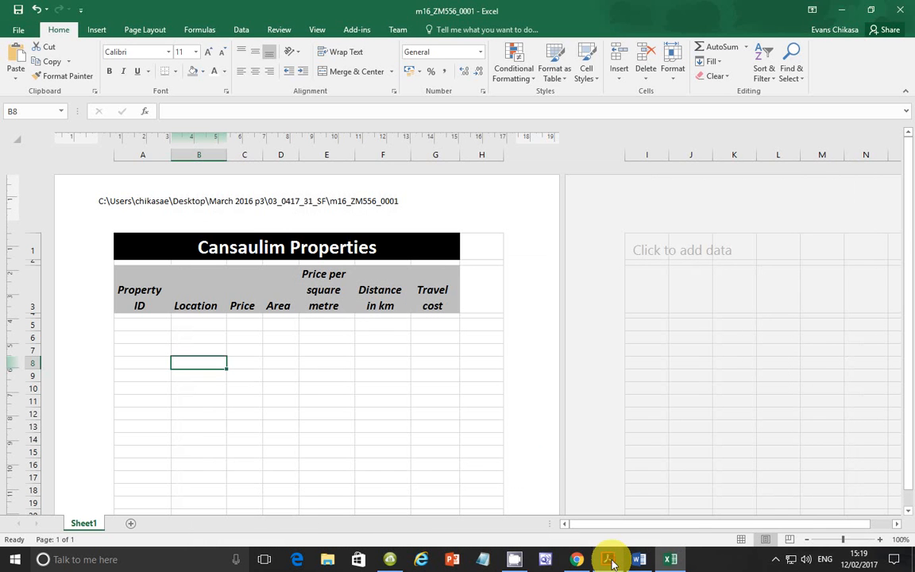
Step: Enter the formula =c5/d5 in cell E5 of the Excel sheet to divide price by area
click(333, 327)
click(609, 559)
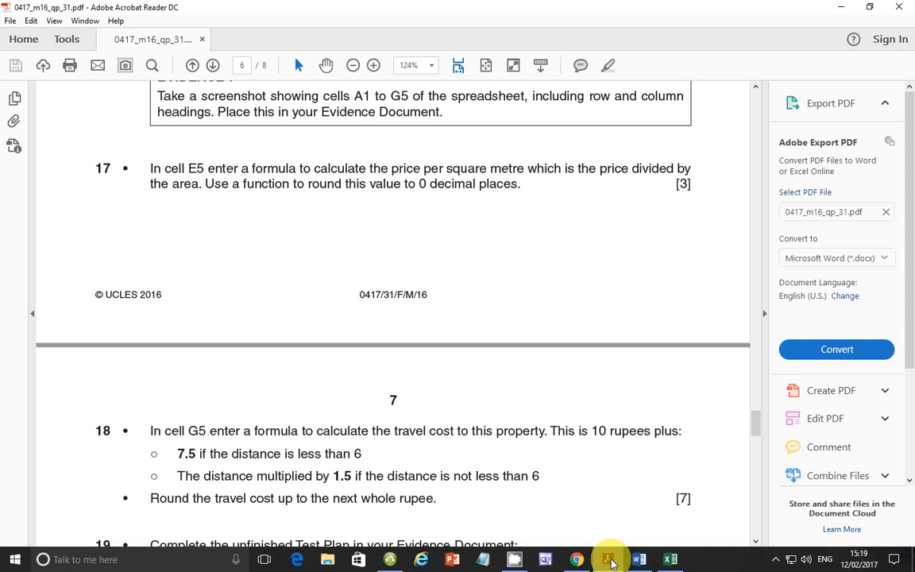
click(609, 559)
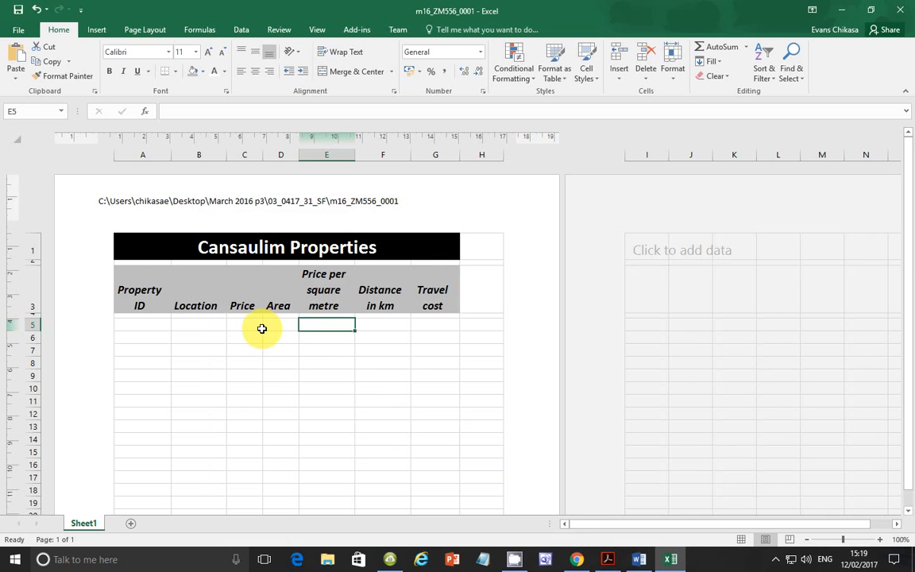
text(=d5)
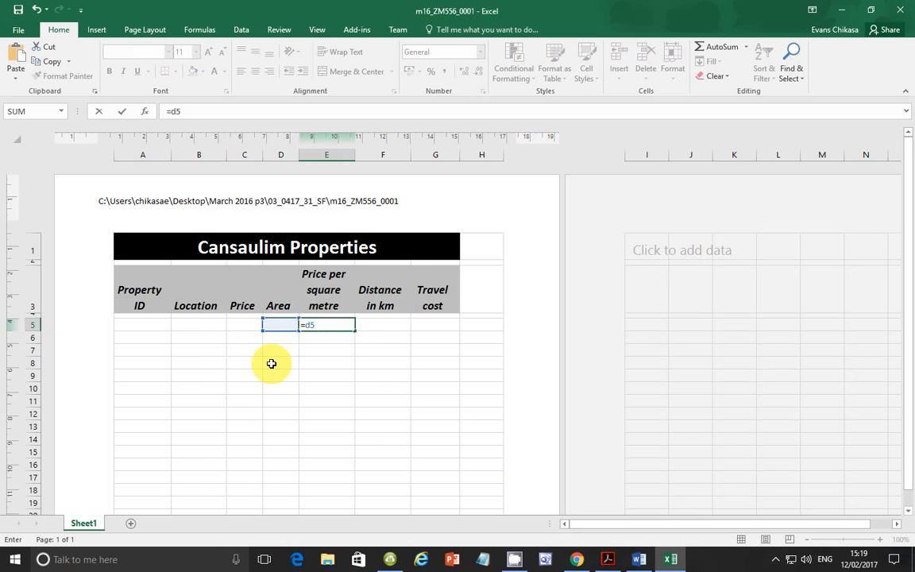
key(BackSpace)
key(BackSpace)
text(c5)
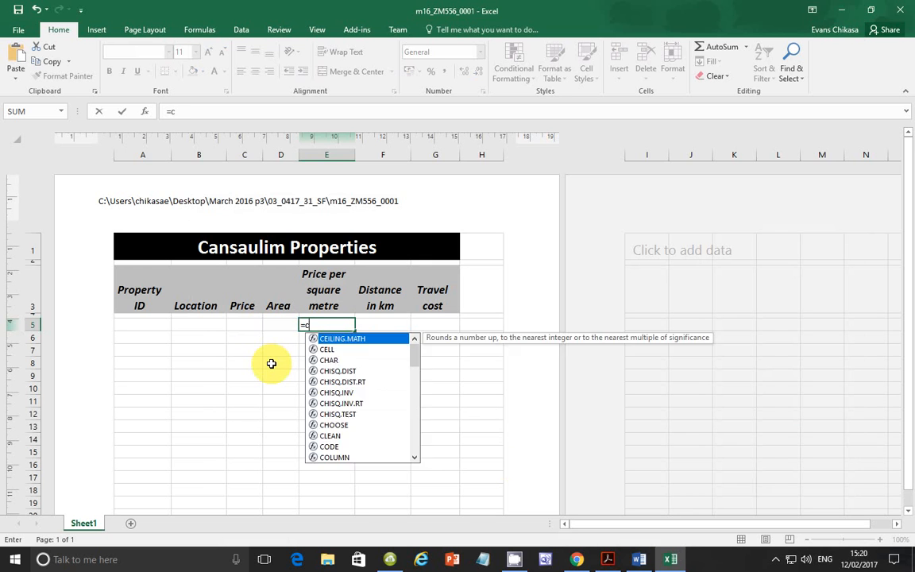
text('/d5)
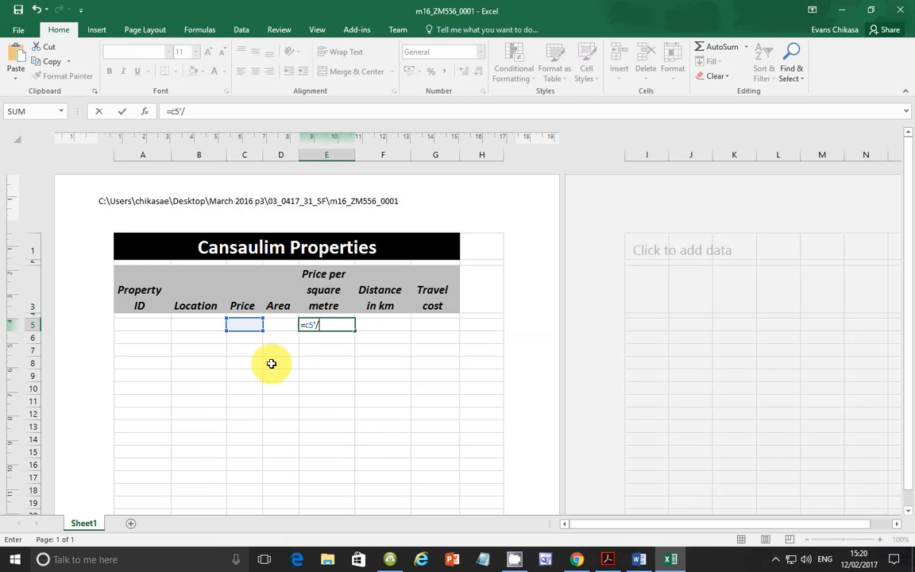
key(BackSpace)
key(BackSpace)
text(/d5)
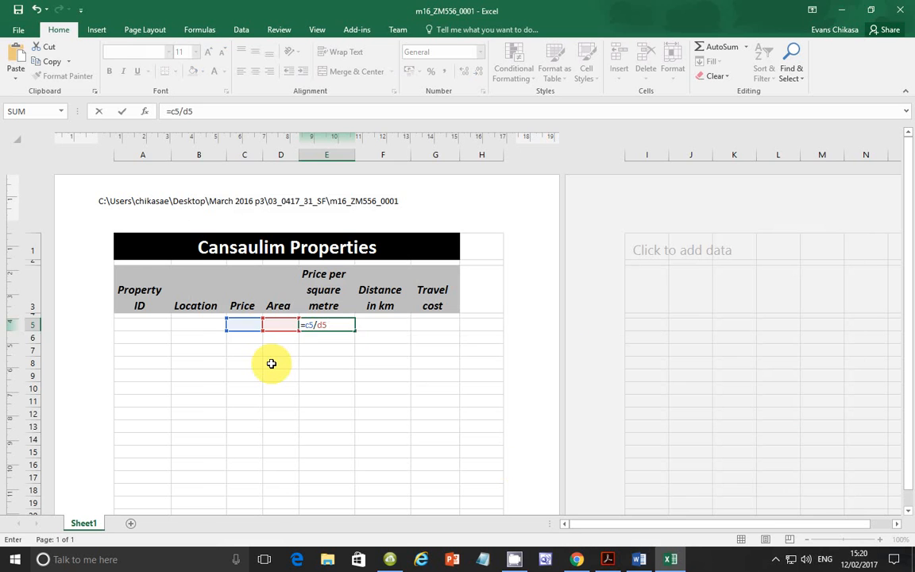
key(Return)
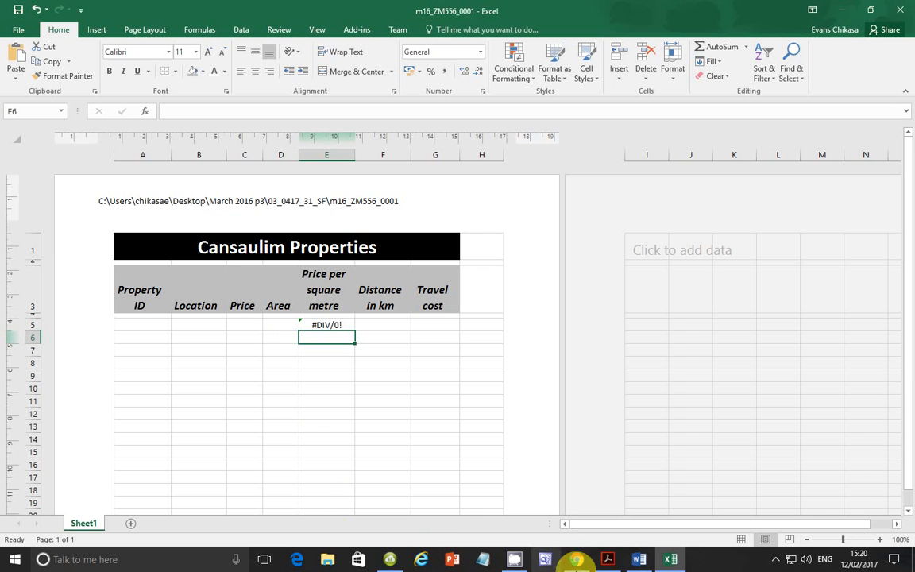
Step: Recheck task 17 in the exam paper and wrap the E5 formula in ROUND with 0 decimal places: =round(C5/D5,0)
click(610, 559)
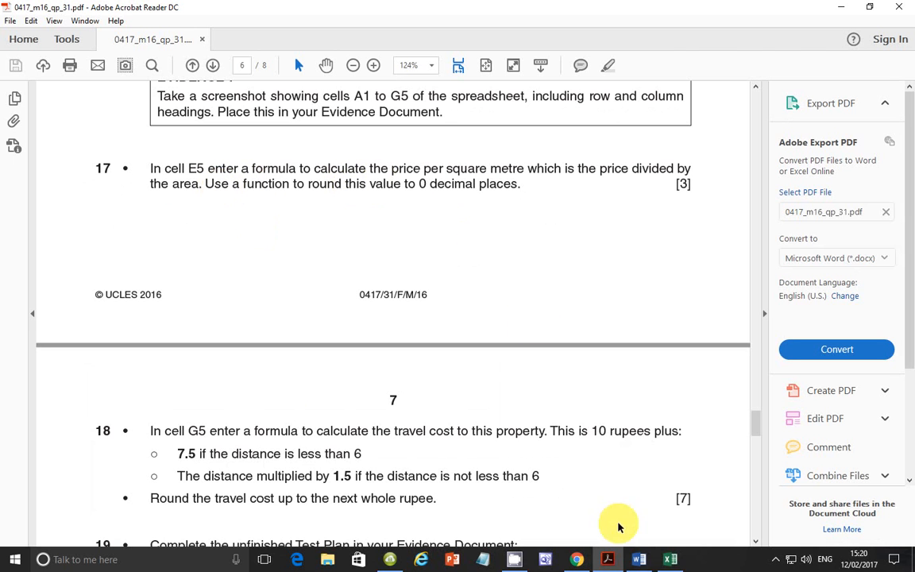
click(667, 560)
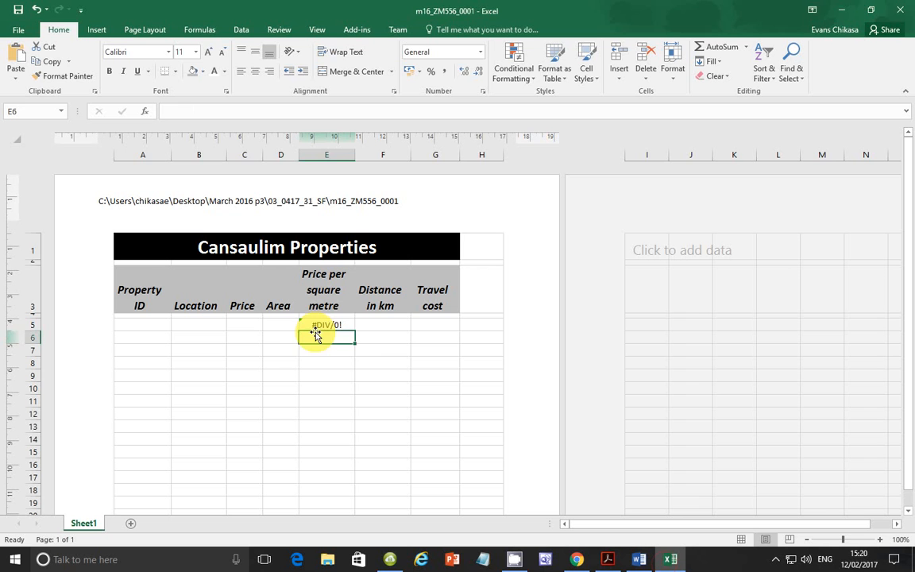
click(324, 325)
click(173, 111)
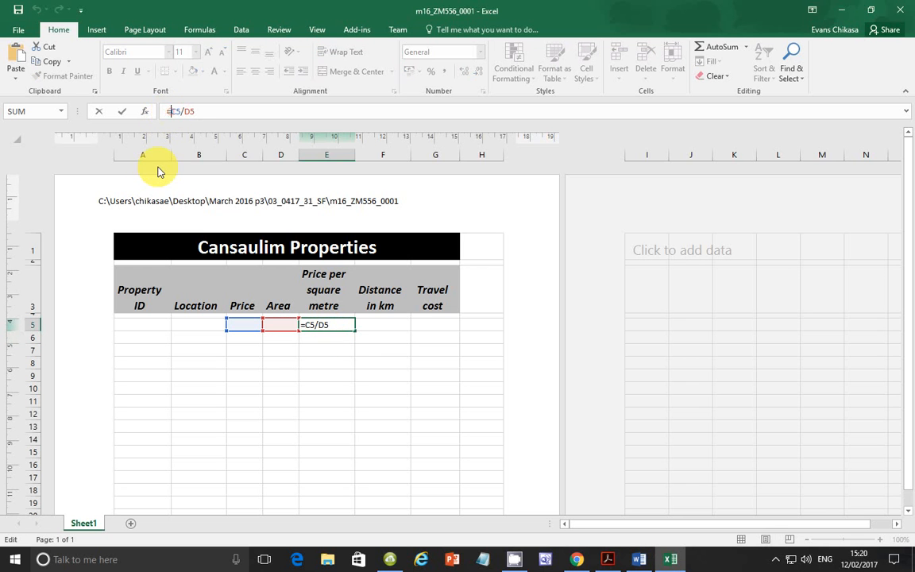
text(round)
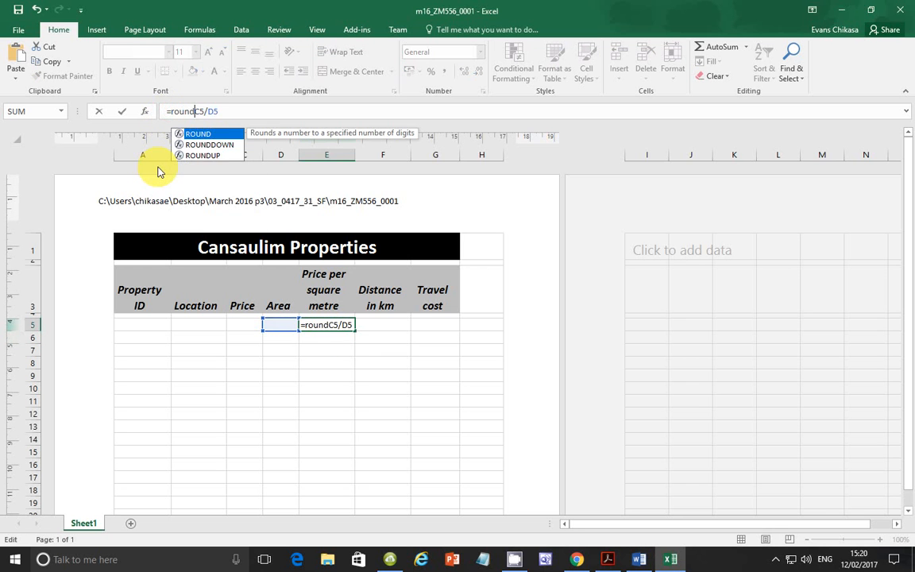
text(()
key(Right)
key(Right)
key(Right)
key(Right)
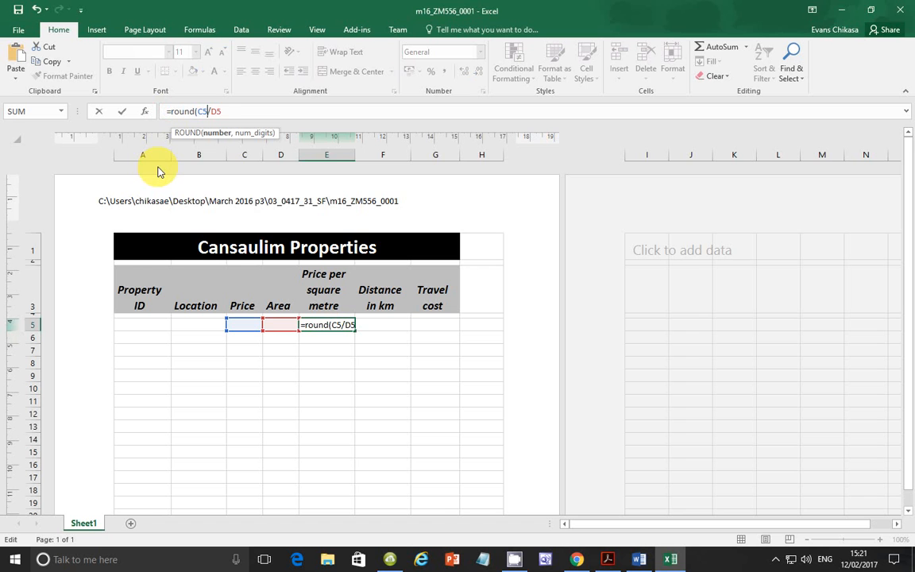
text(,)
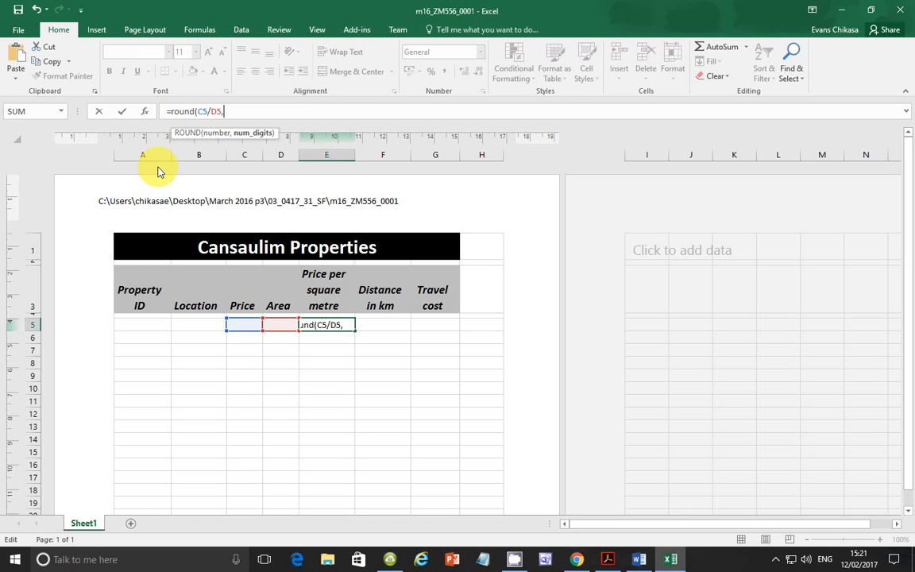
text(0))
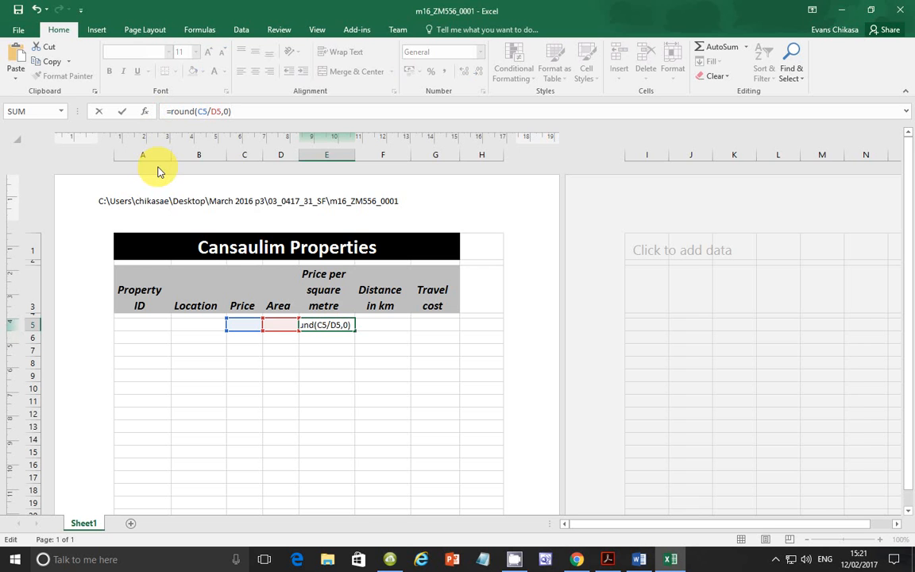
key(Return)
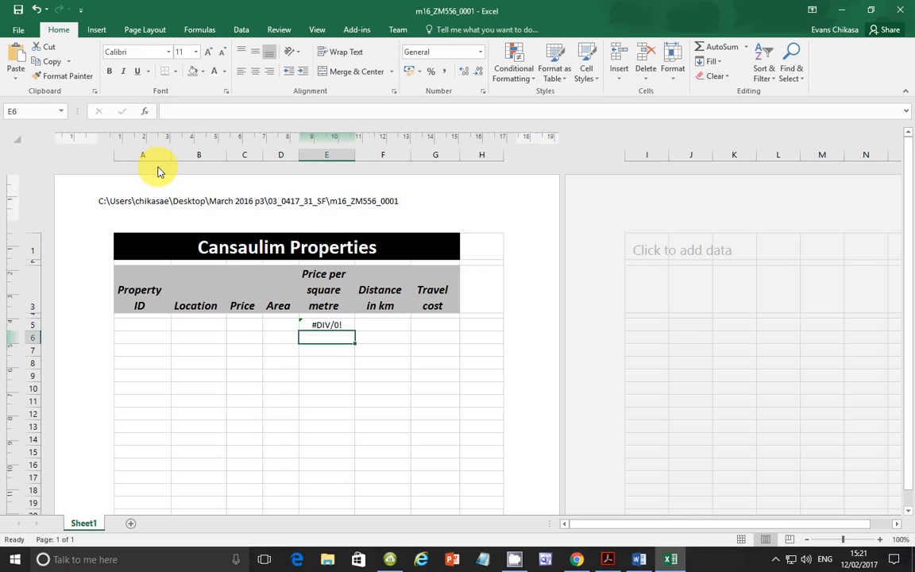
Step: Consult task 18 in the exam paper and start the travel cost formula in Excel cell G5 with =10+
click(606, 557)
scroll(212, 423, down, 3)
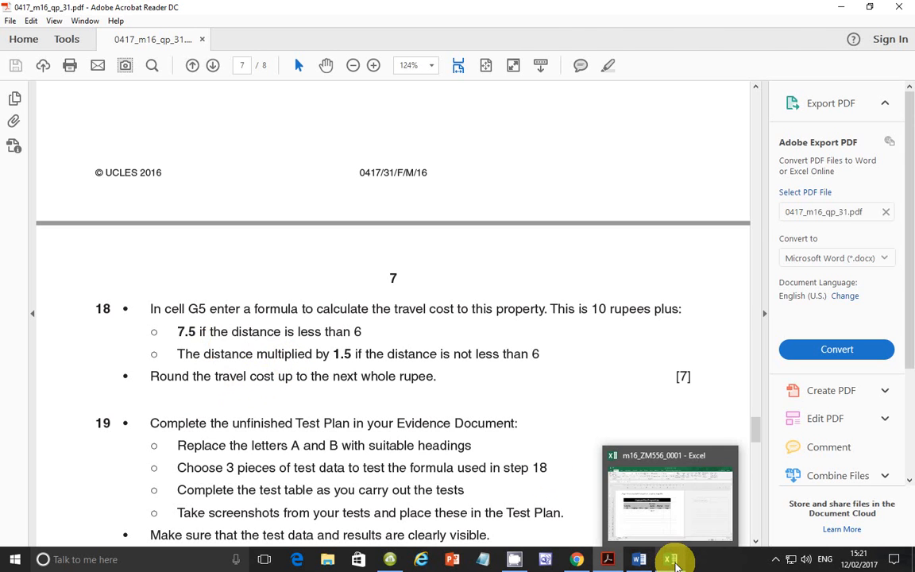
click(672, 559)
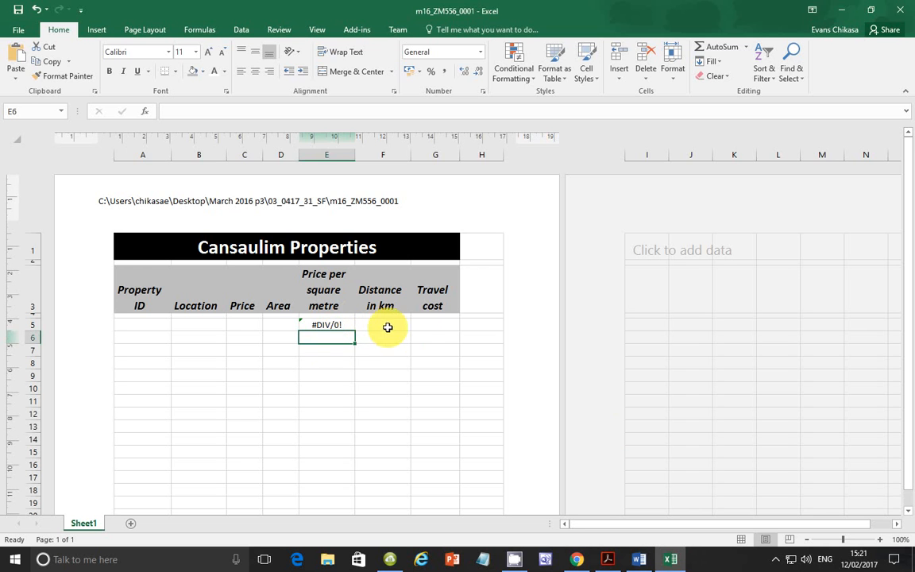
click(426, 323)
text(=)
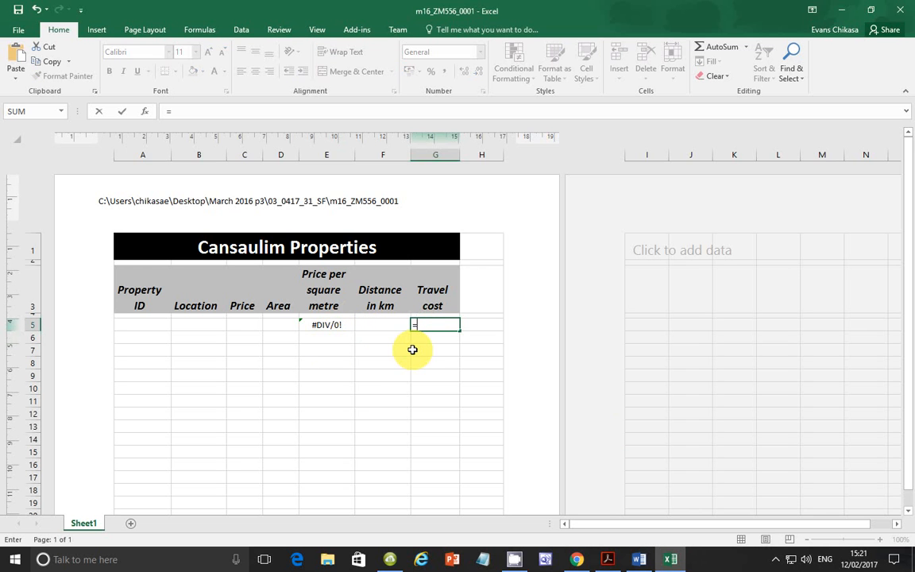
text(10+)
Step: Check the under-6 distance rule in the exam paper and extend the G5 formula with if(f5<6,7.5, in Excel
click(611, 557)
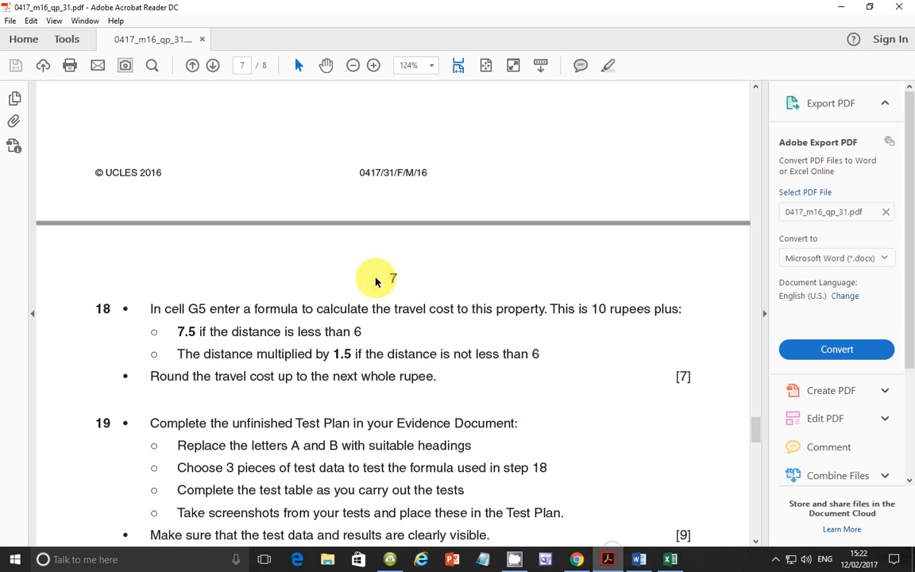
drag(179, 331, 366, 332)
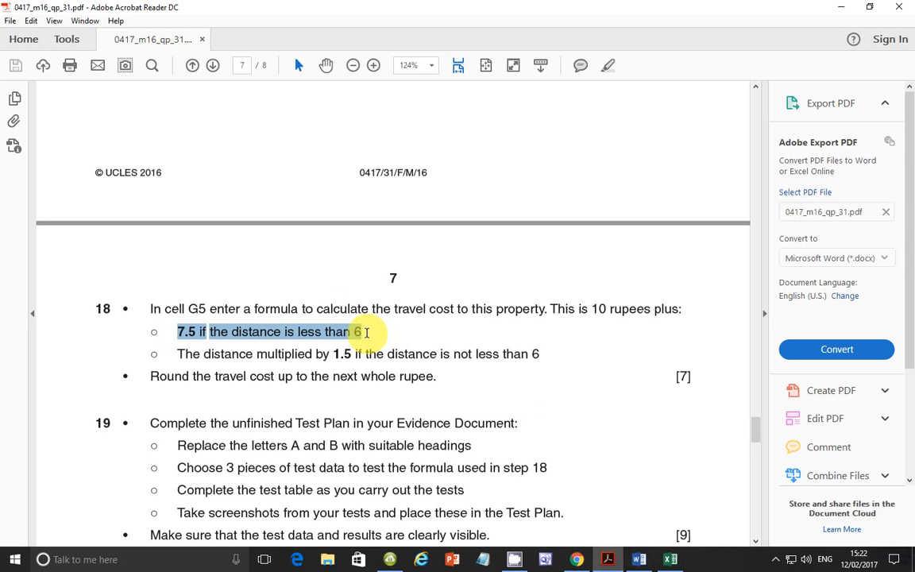
click(670, 559)
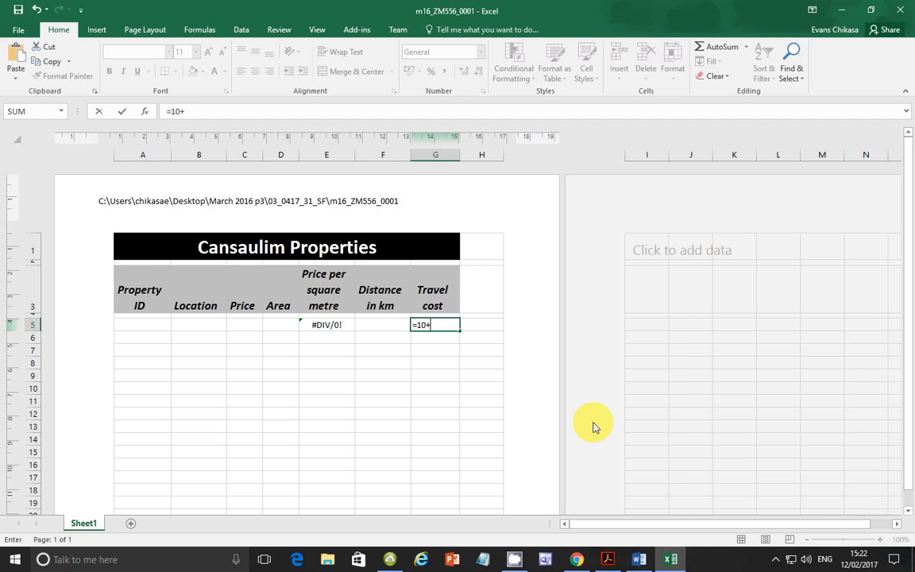
text(if)
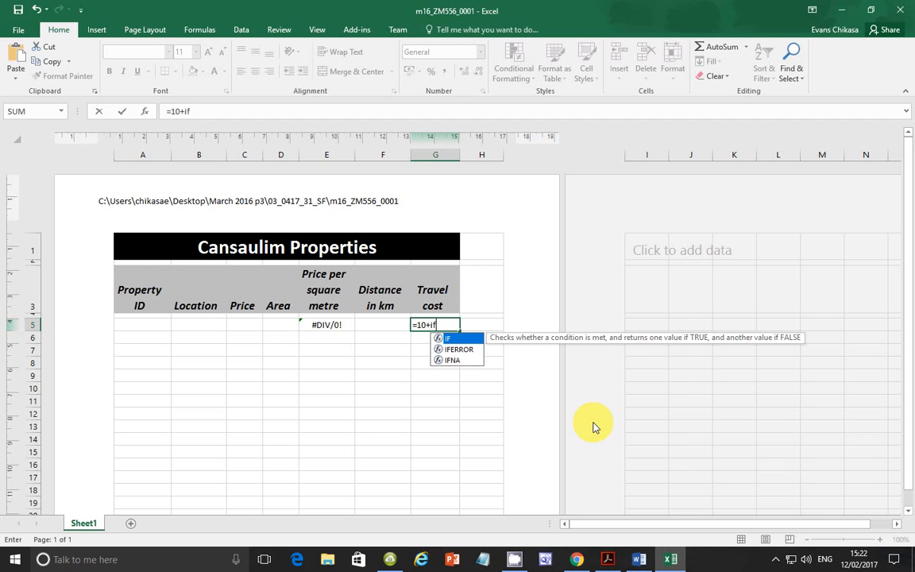
text(()
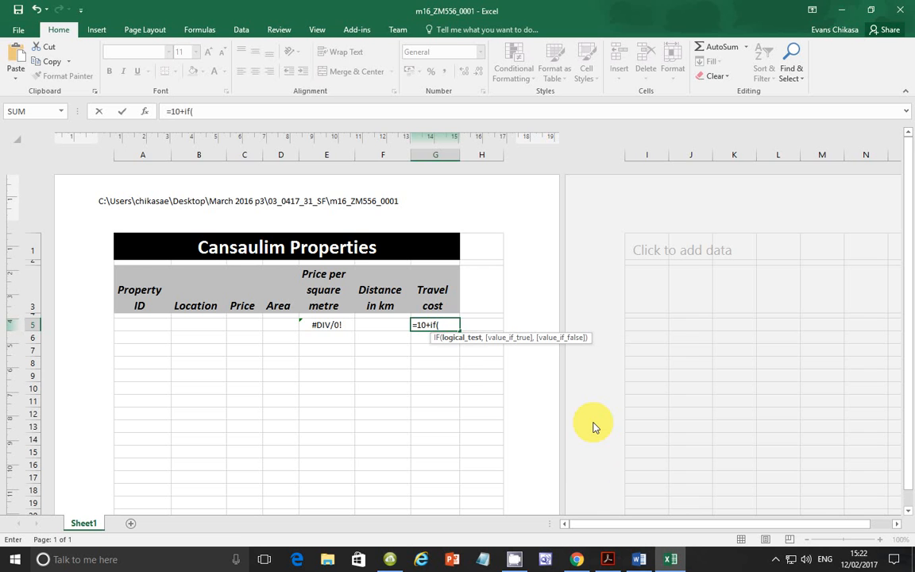
text(f)
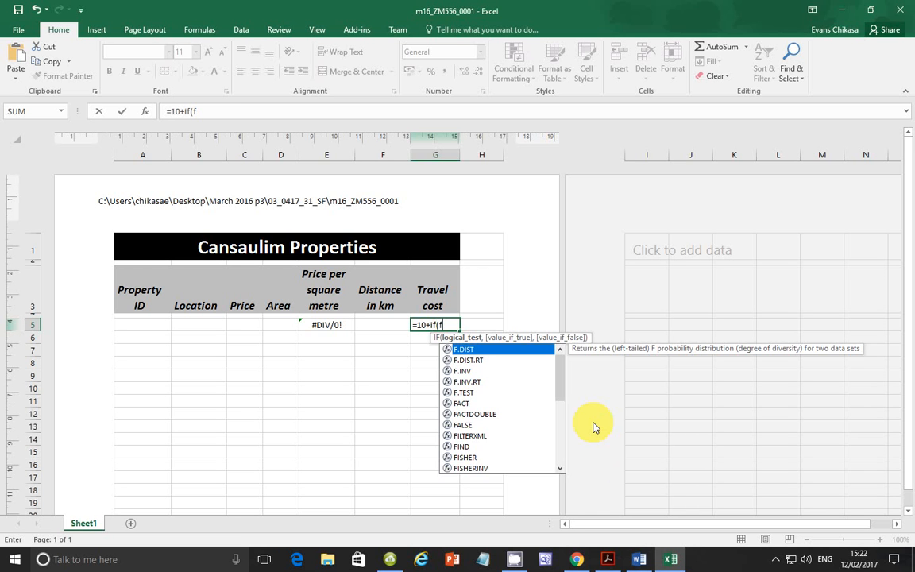
text(5<6,)
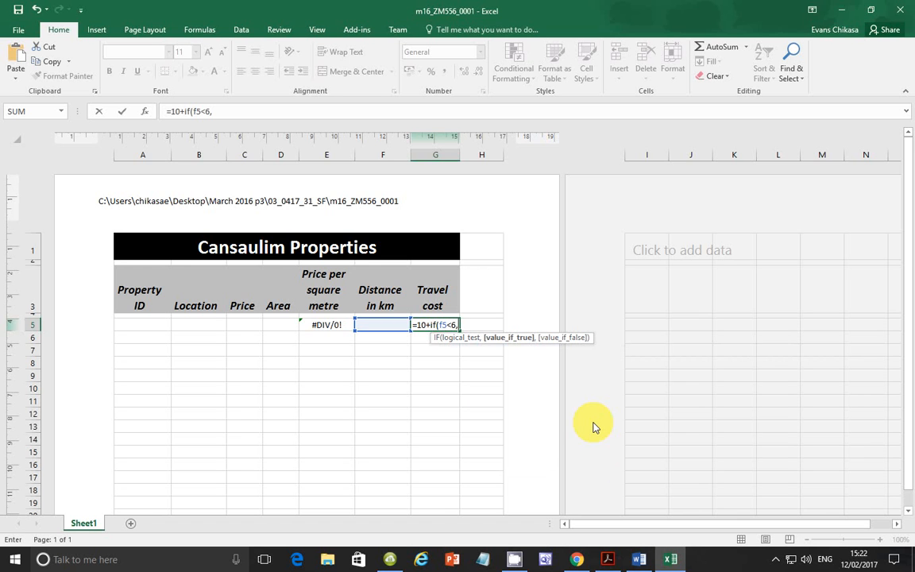
text(7.5)
text(,)
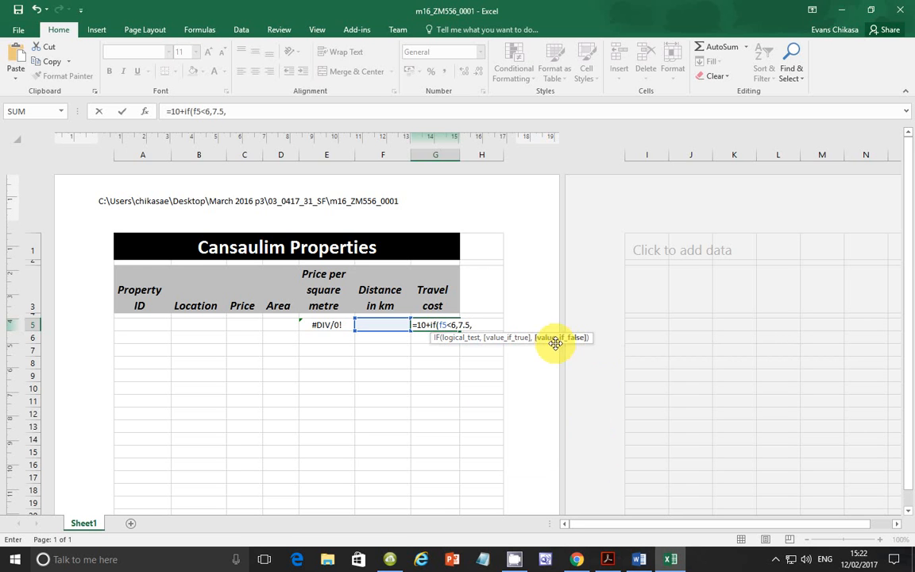
Step: Check the not-less-than-6 distance rule in the exam paper and complete the IF in Excel's G5 formula with f5*1.5)
click(608, 559)
drag(181, 353, 351, 356)
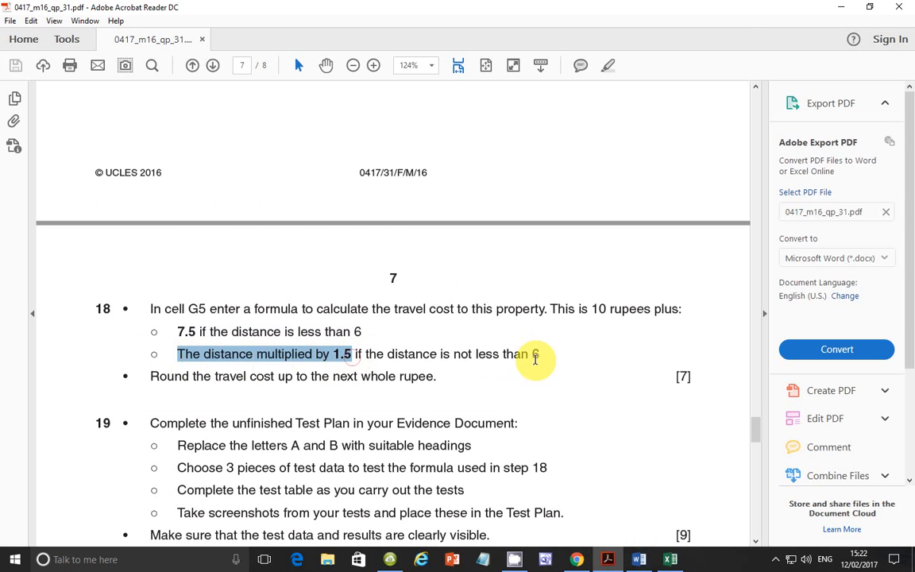
click(670, 559)
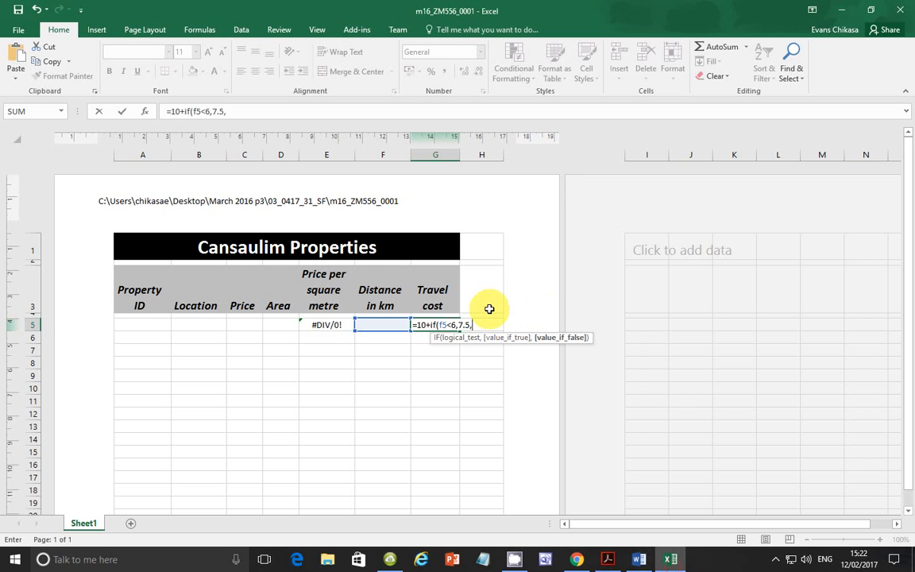
text(1.)
key(BackSpace)
text(f5)
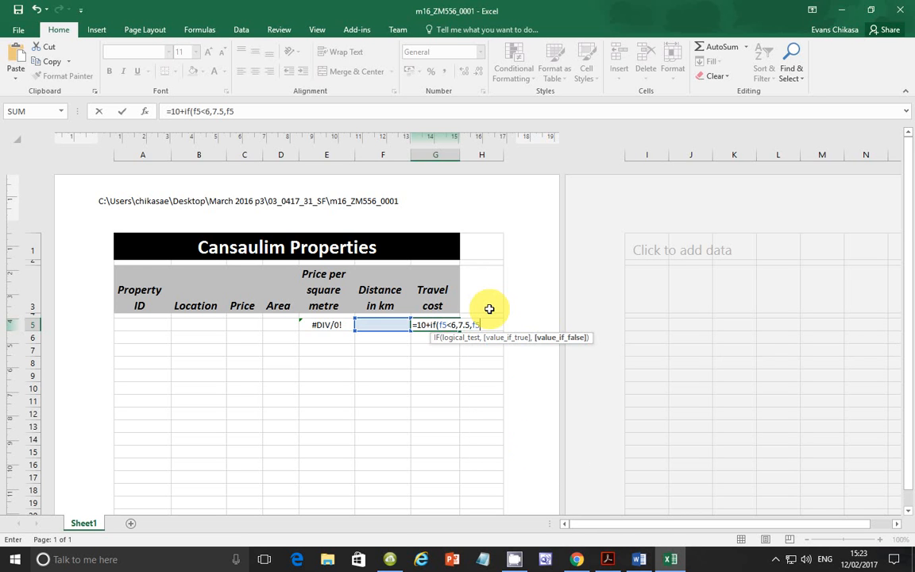
text(*1.5))
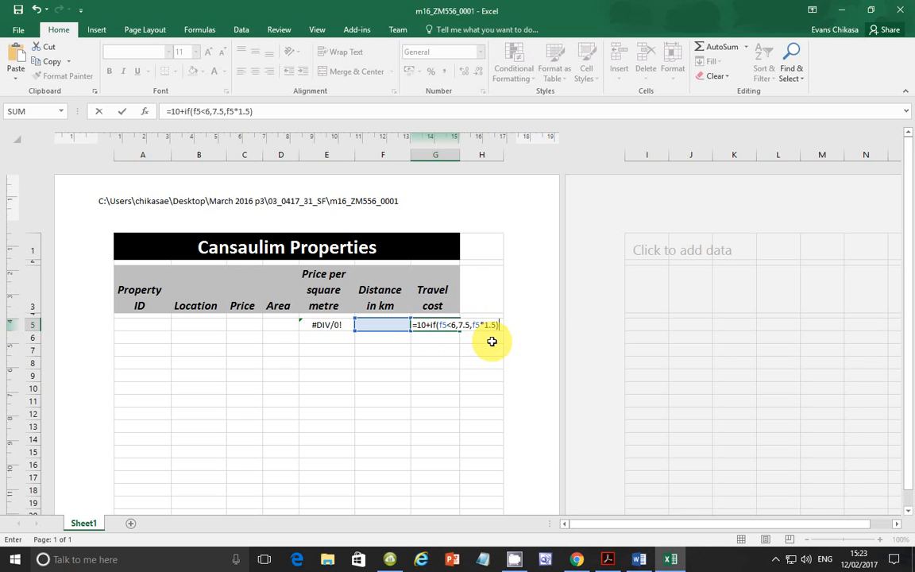
Step: Review task 18's distance and rounding rules in the exam paper and compare its rounding instruction with task 17's
click(608, 559)
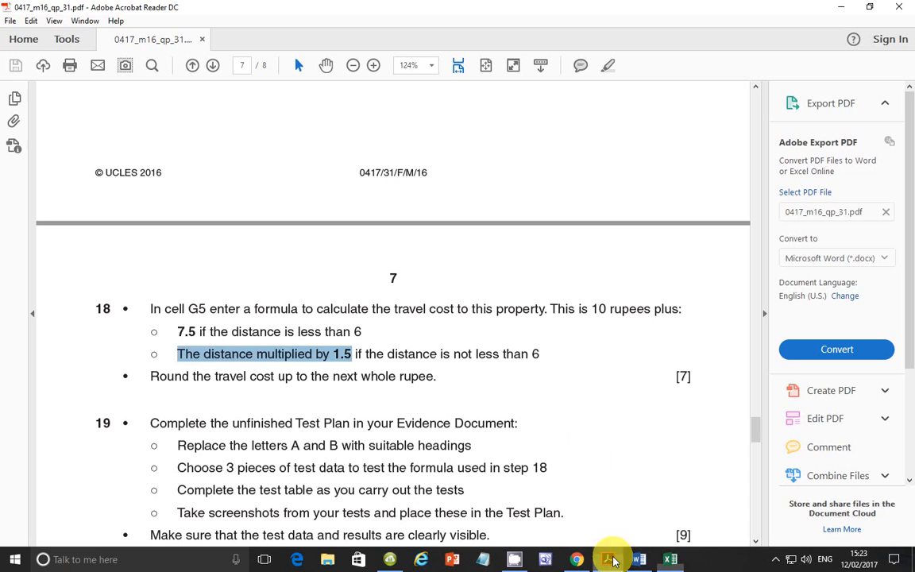
drag(168, 339, 540, 353)
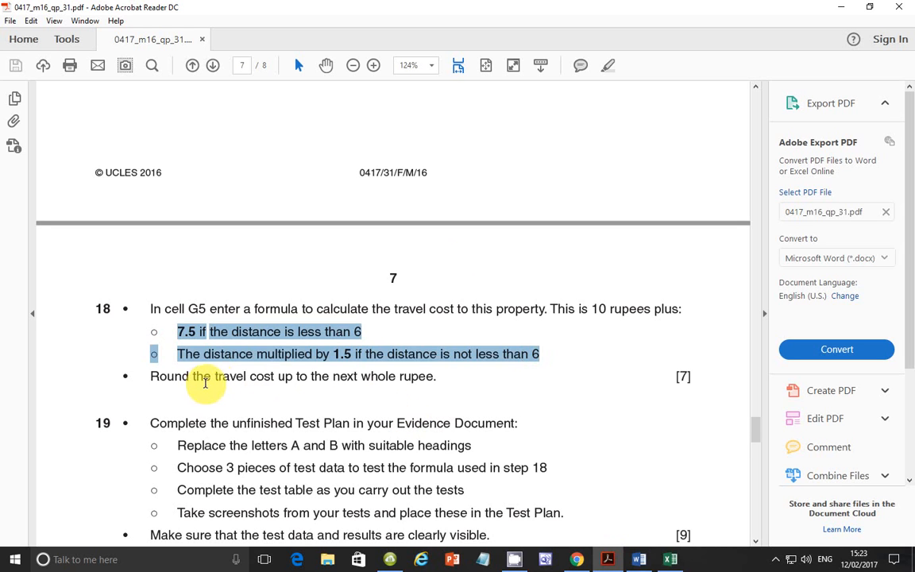
click(291, 378)
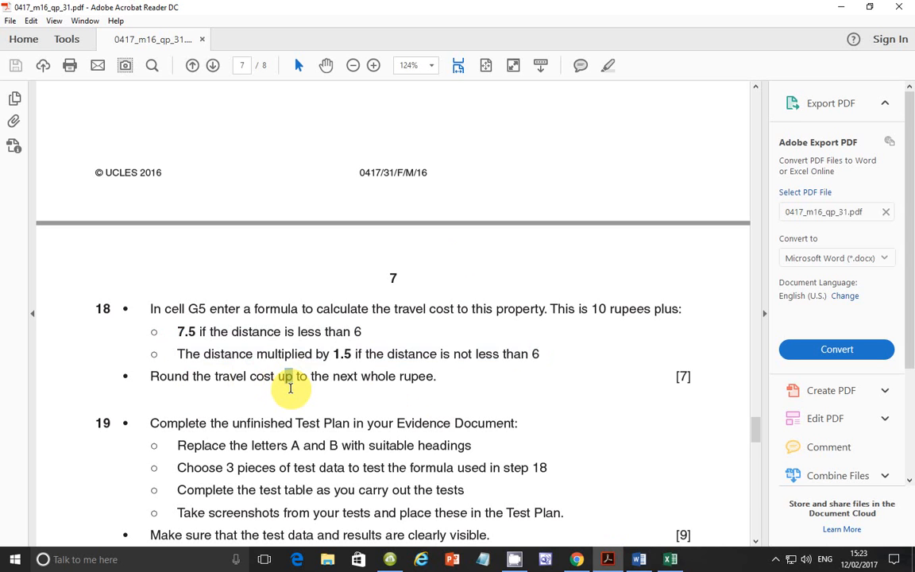
double_click(288, 379)
scroll(433, 334, up, 3)
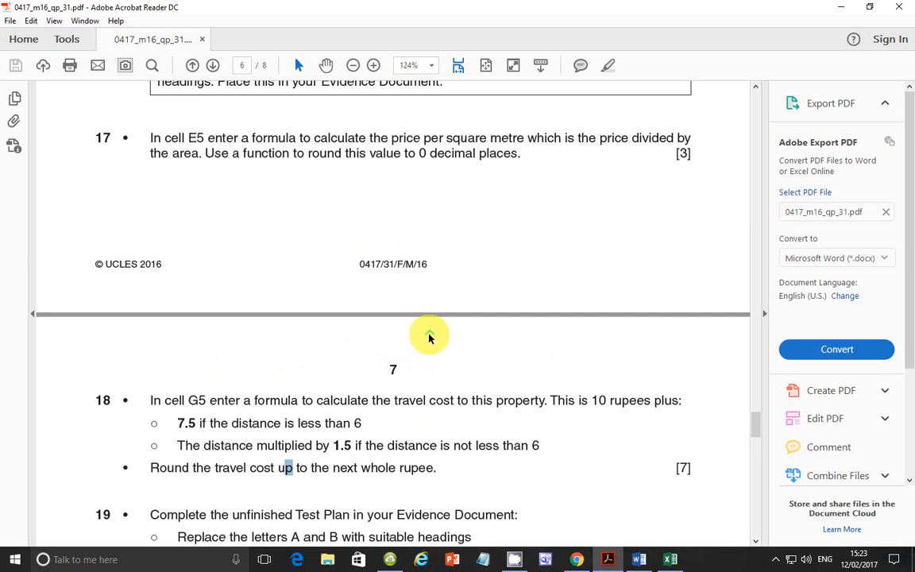
drag(291, 155, 415, 157)
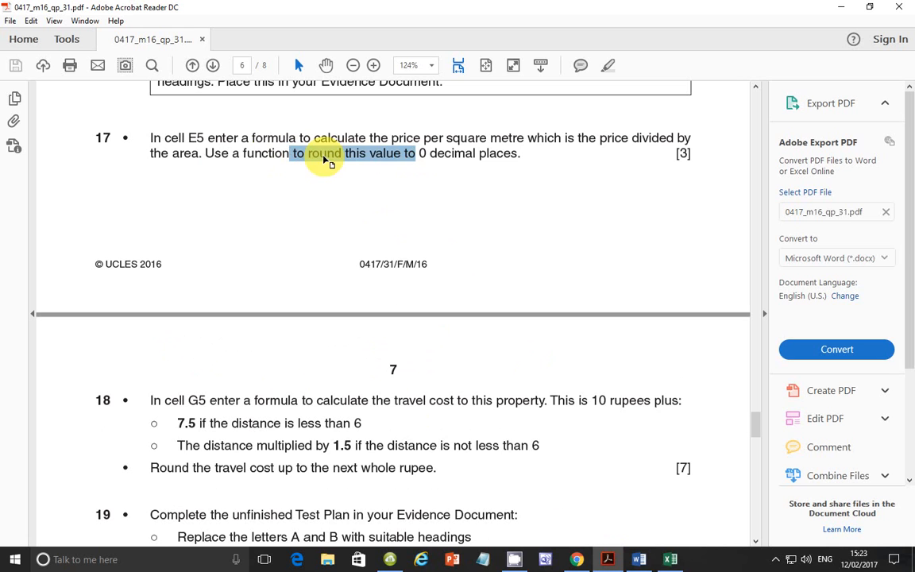
click(278, 433)
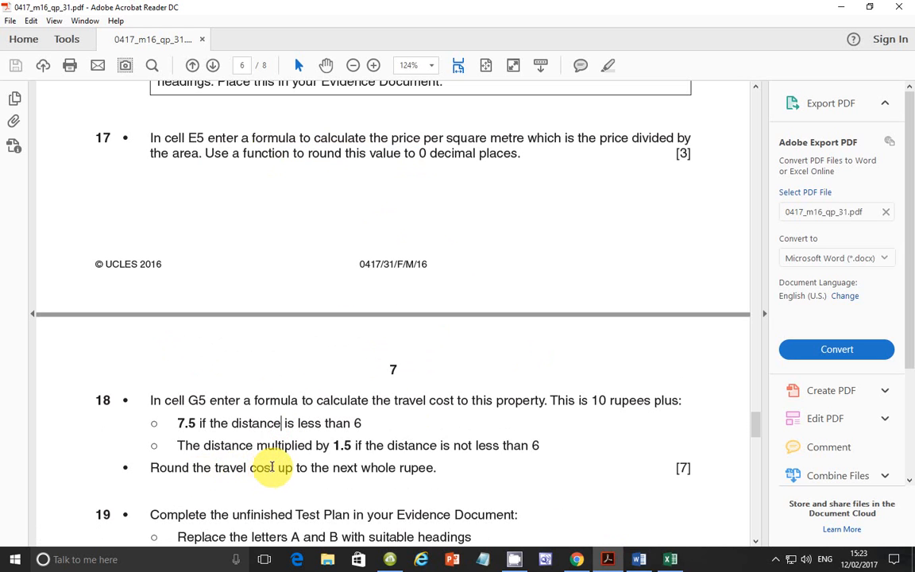
mouse_move(277, 468)
mouse_down()
mouse_move(301, 468)
mouse_move(288, 467)
mouse_move(293, 476)
mouse_up()
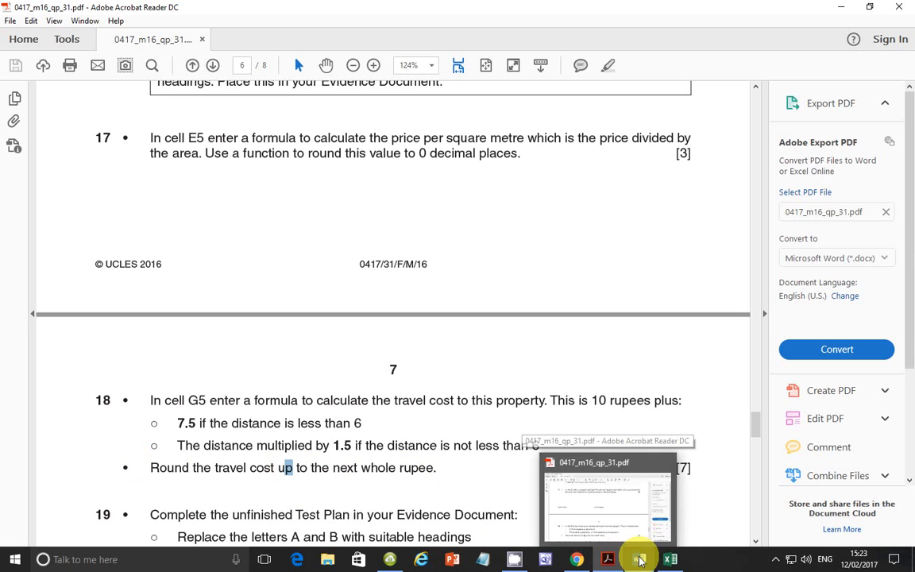
Step: Enclose the G5 expression in Excel in ROUNDUP and add a comma after the IF for the digits argument: =ROUNDUP(10+if(f5<6,7.5,f5*1.5),
click(671, 561)
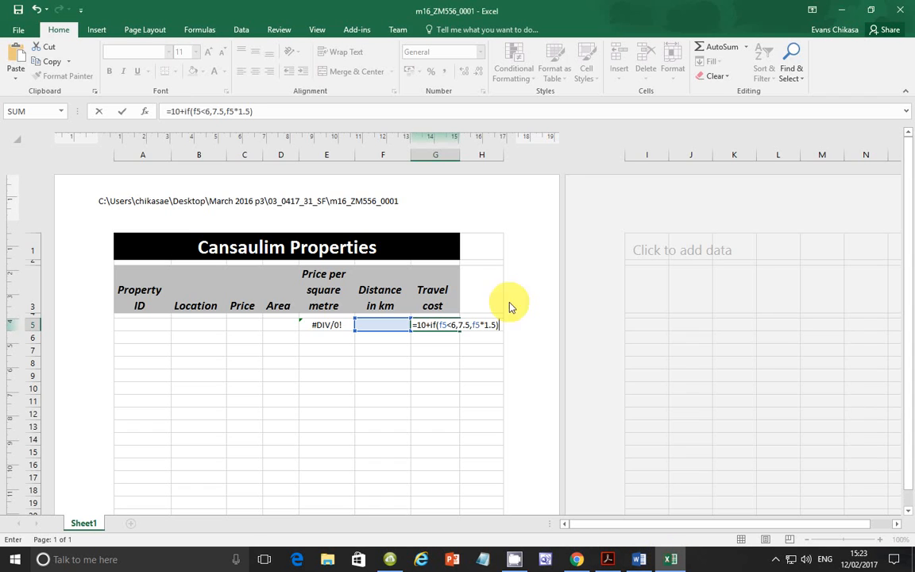
click(171, 112)
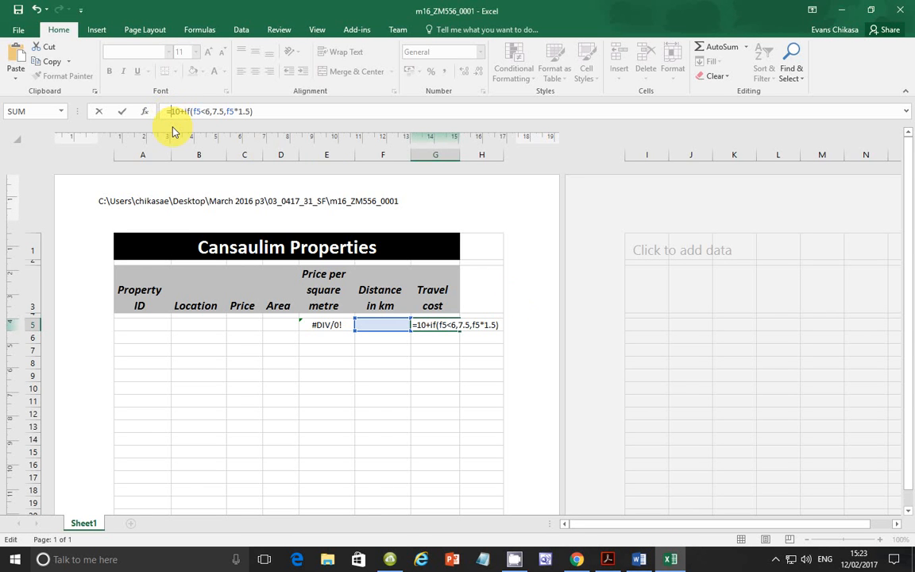
text(roud)
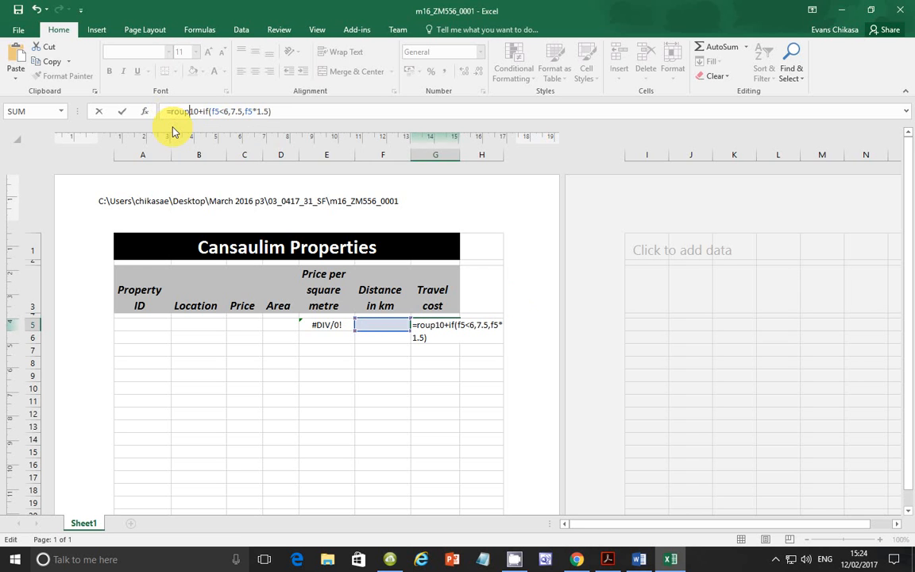
key(BackSpace)
text(nd)
key(Down)
key(Down)
key(Tab)
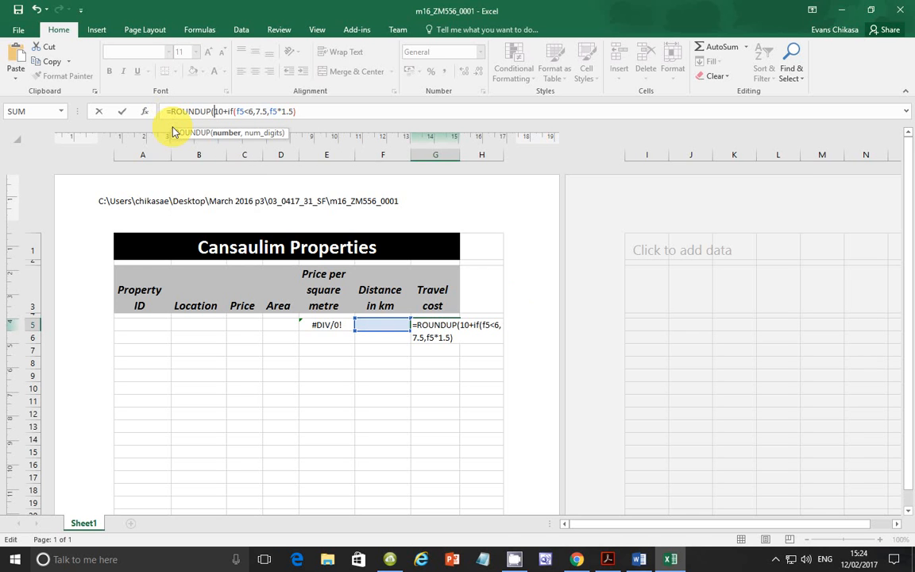
key(Right)
key(Right)
key(Right)
key(Right)
key(Right)
key(Right)
key(Right)
key(Right)
key(Right)
key(Right)
key(Right)
key(Right)
key(Right)
key(Right)
key(Right)
key(Right)
key(Right)
key(Right)
key(Right)
key(Right)
key(Right)
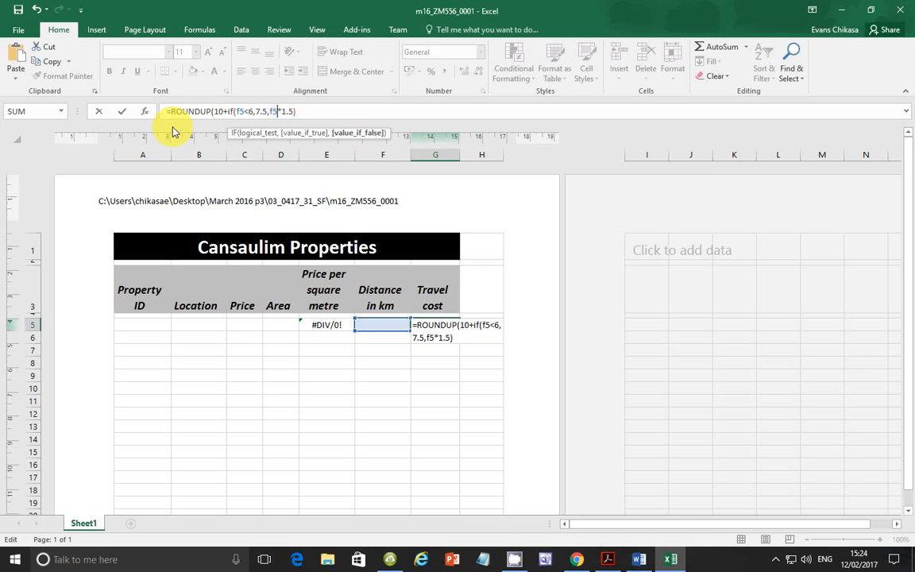
key(Right)
text(,)
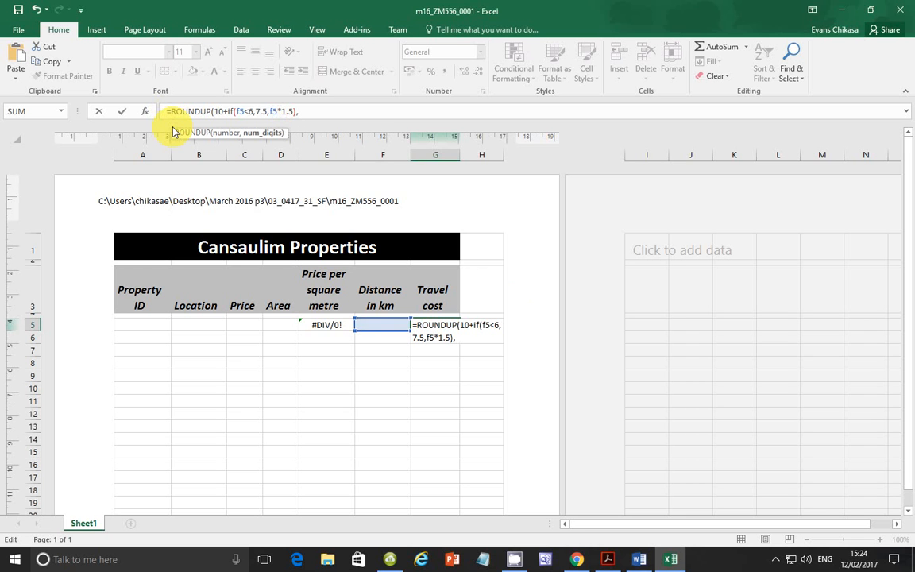
Step: Recheck the rounding rule in the exam paper and finish Excel's G5 formula with 0 digits: =ROUNDUP(10+if(f5<6,7.5,f5*1.5),0)
click(608, 559)
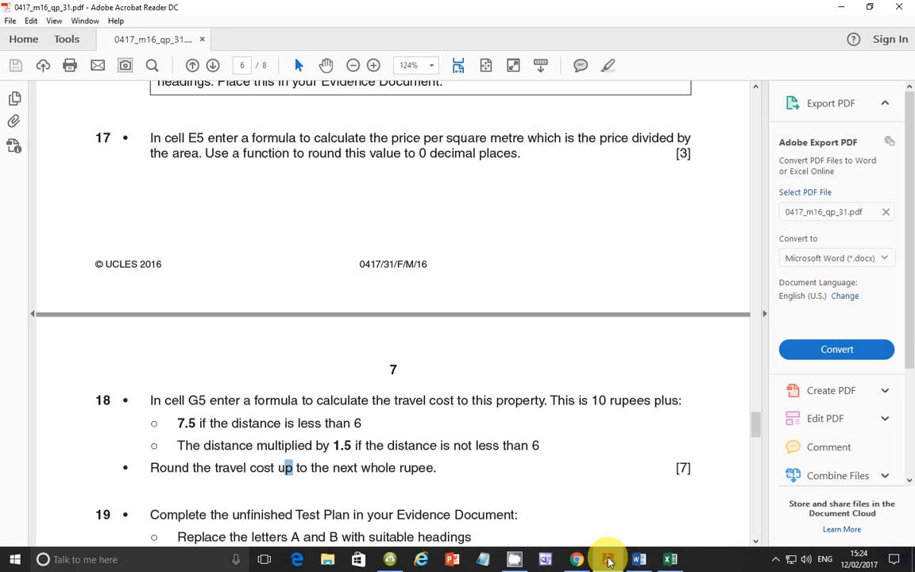
click(670, 559)
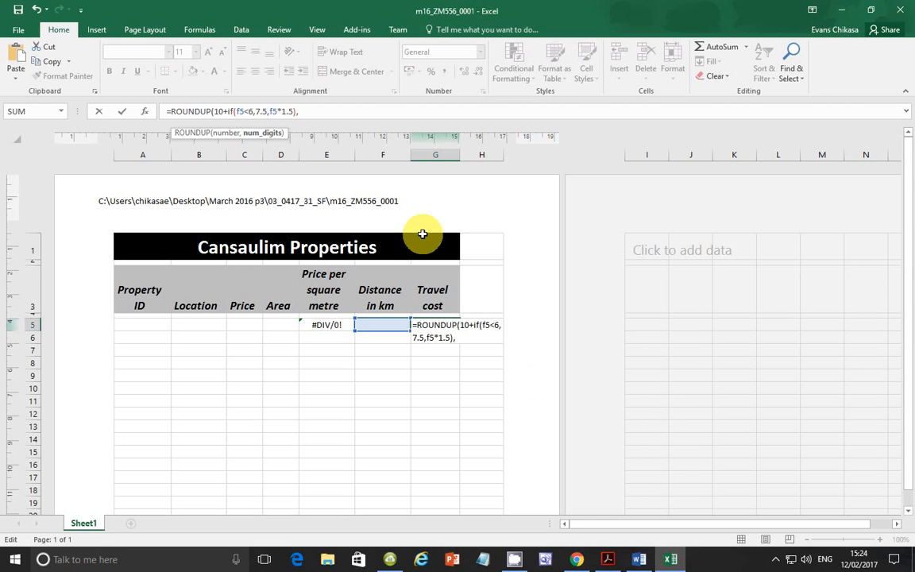
text(0))
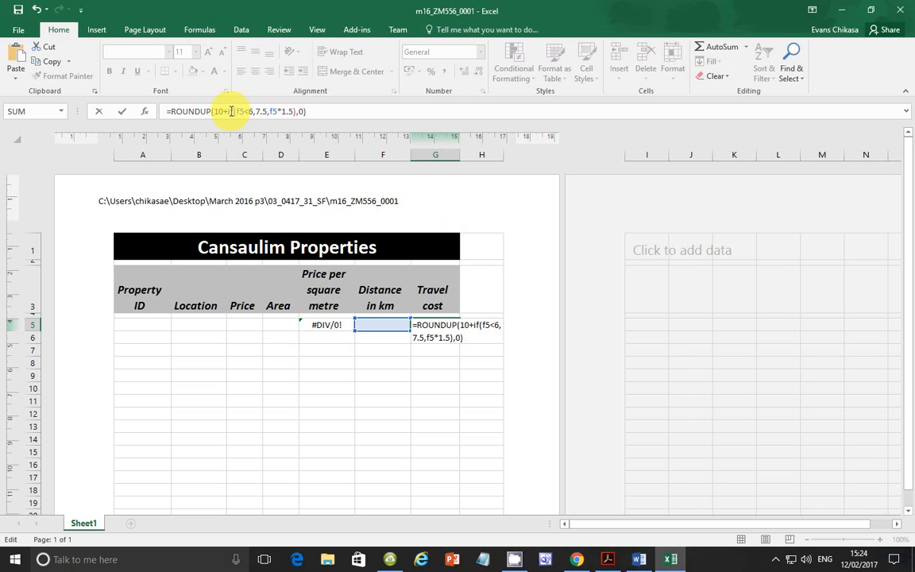
drag(230, 111, 329, 114)
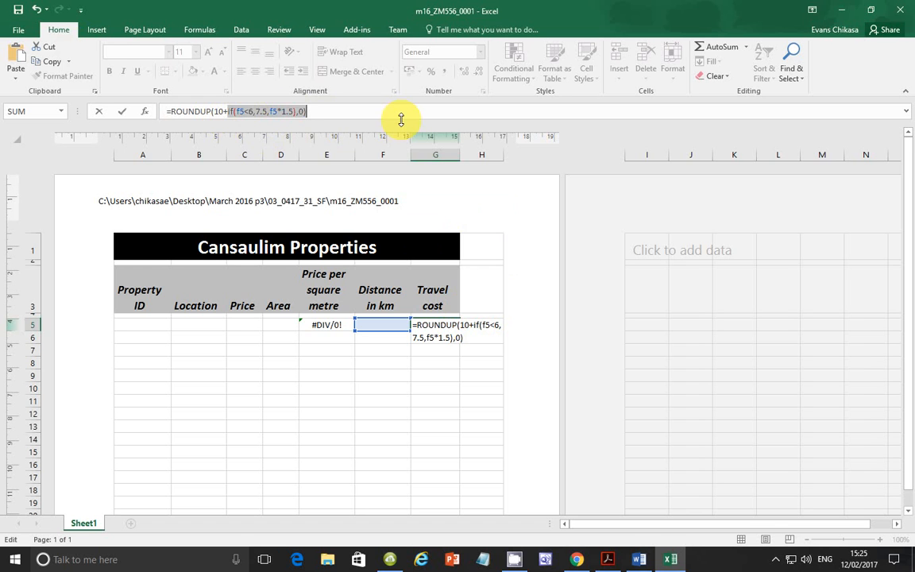
key(Return)
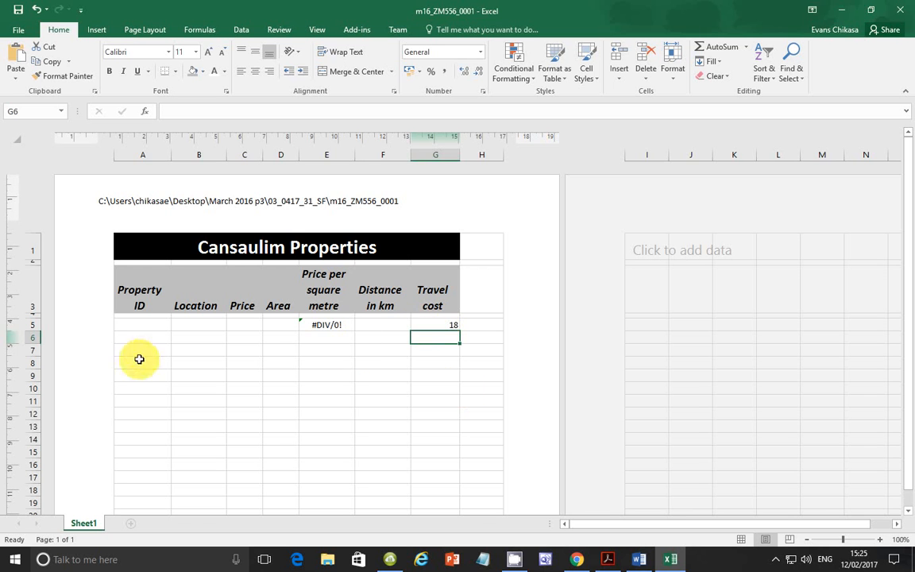
Step: Annotate a screen capture of the sheet's empty rows with 10 + 7.5 = 17.5 -->18 and discard the capture
key(Print)
drag(139, 343, 555, 480)
click(569, 442)
click(263, 378)
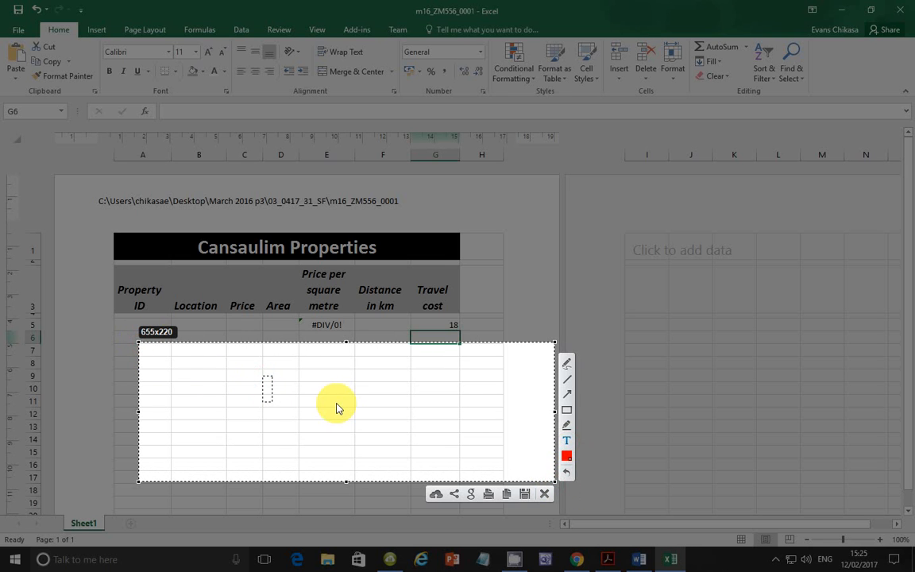
text(10 +)
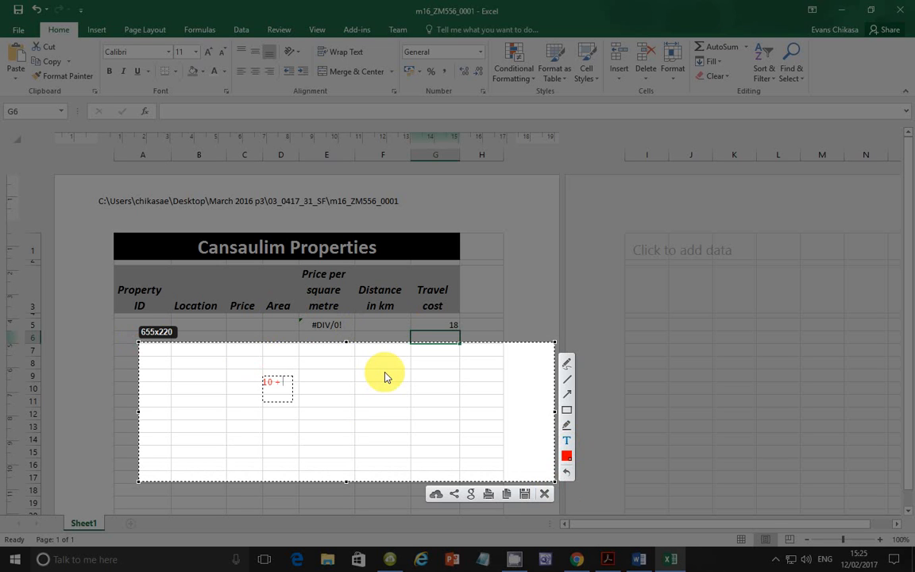
text(7.5 = 17.)
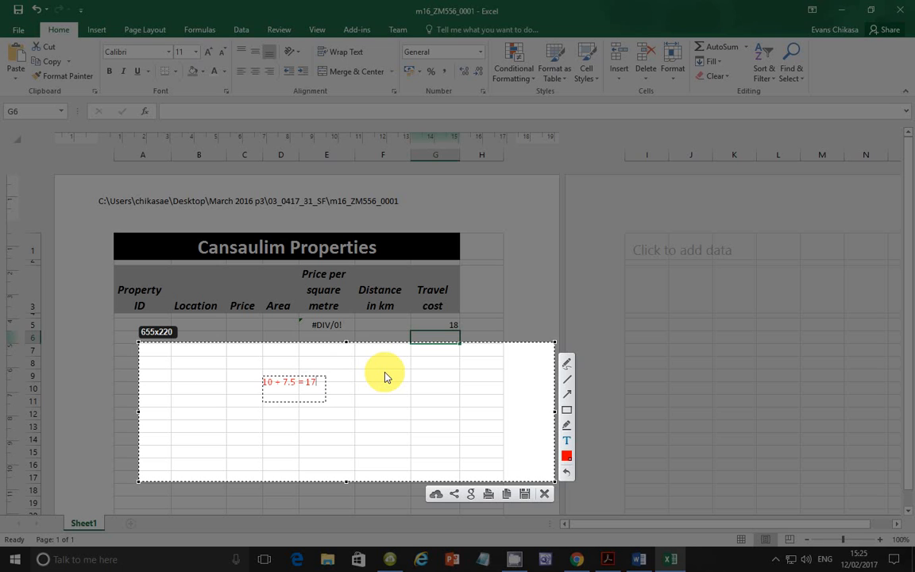
text(5)
text(->18)
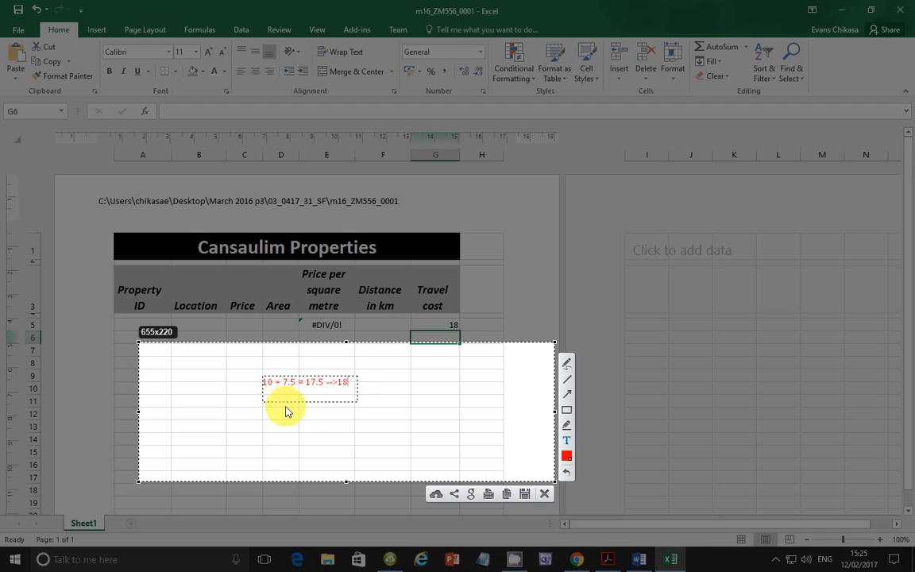
click(543, 492)
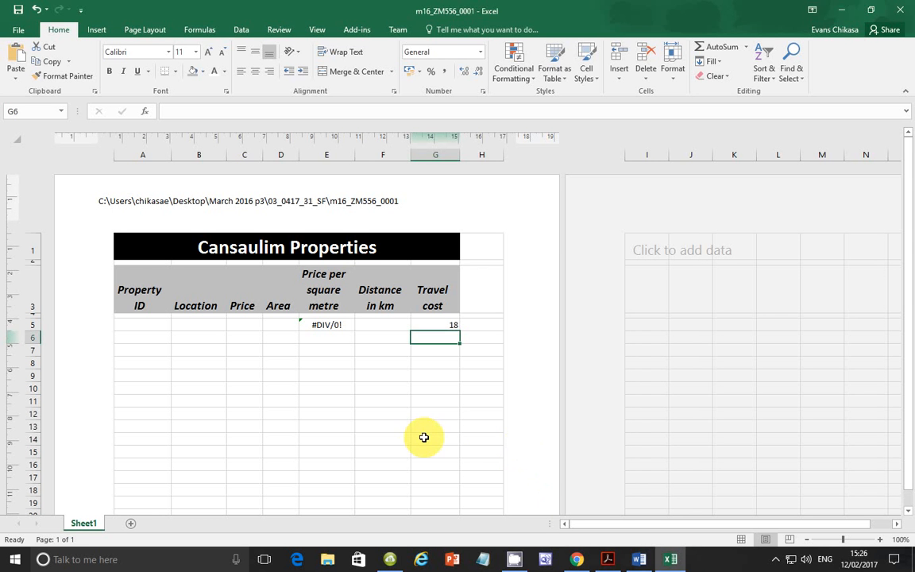
Step: Review task 19's instructions in the exam paper alongside the unfinished Question 19 test plan in the Word evidence document
mouse_move(613, 566)
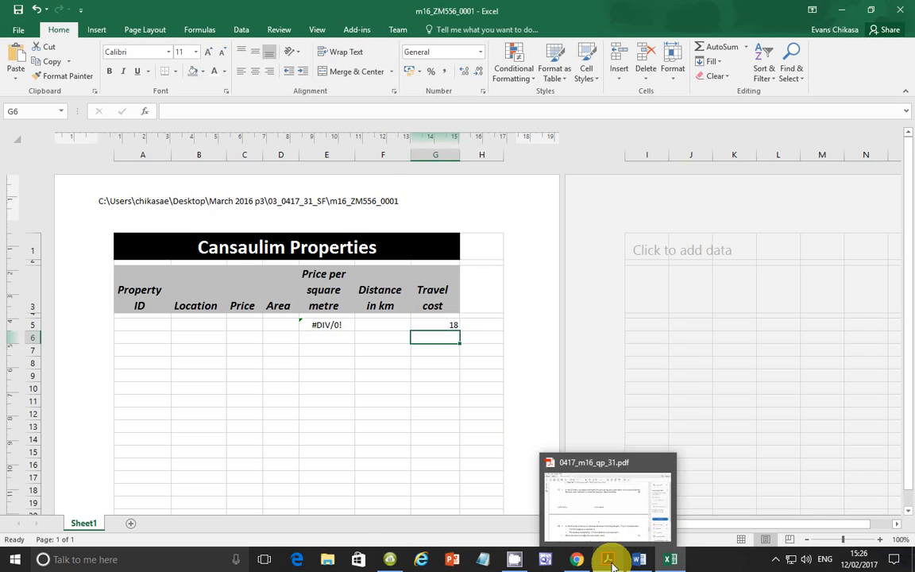
click(597, 516)
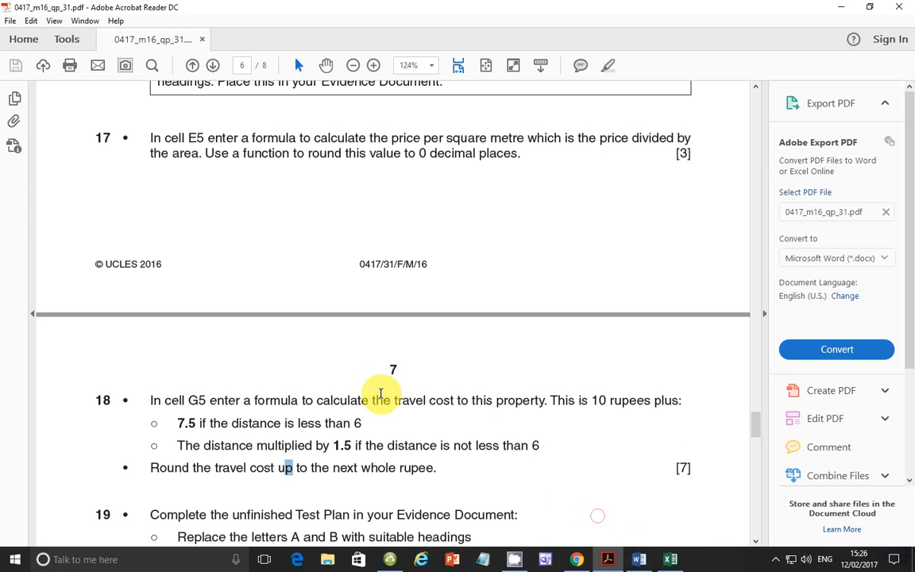
scroll(318, 397, down, 4)
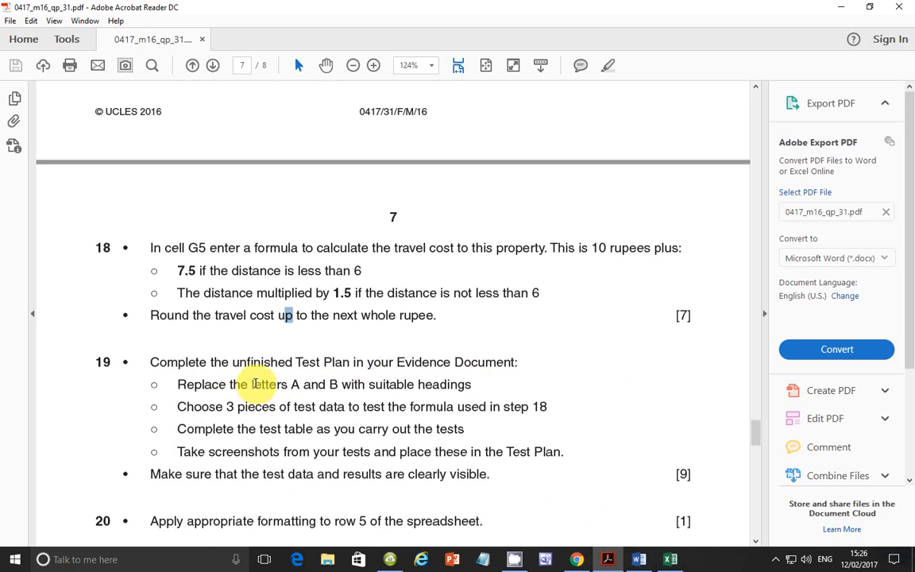
click(639, 560)
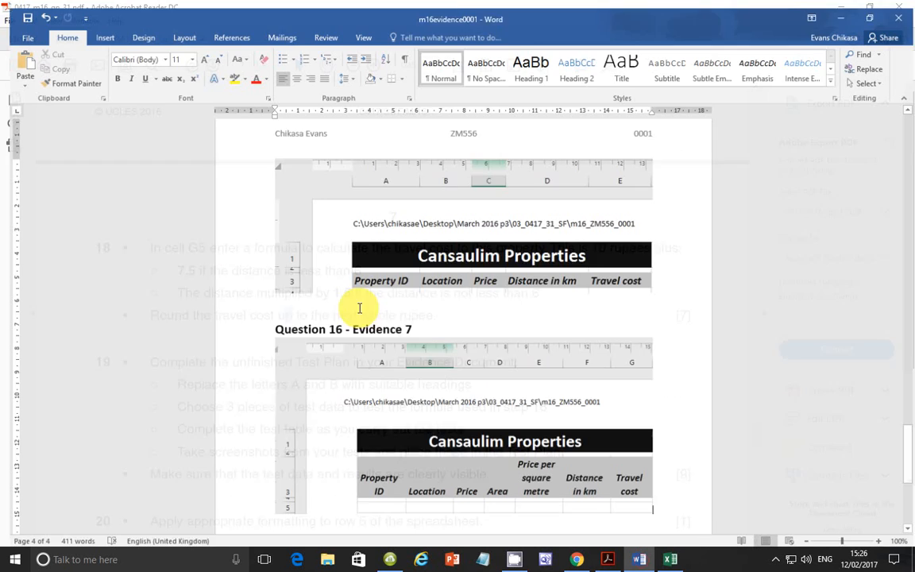
scroll(353, 339, down, 4)
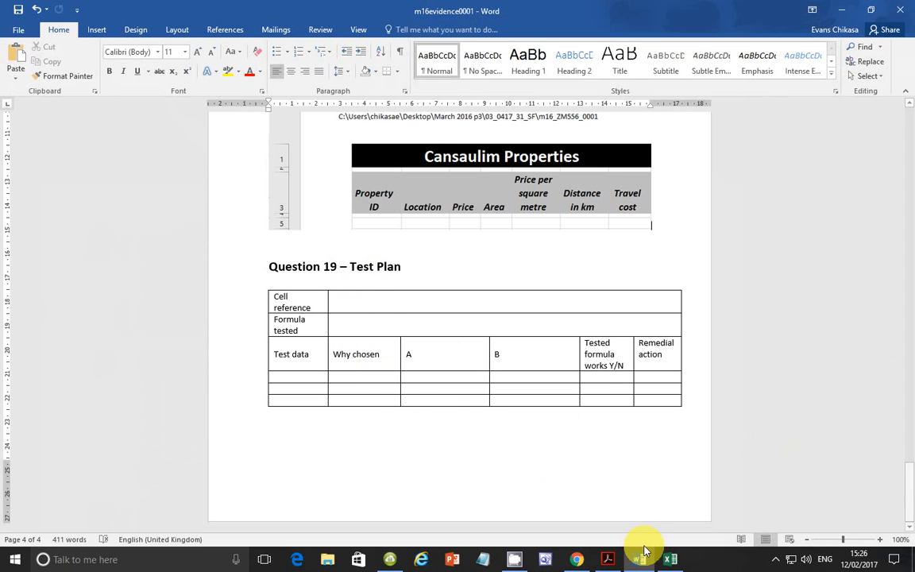
click(608, 557)
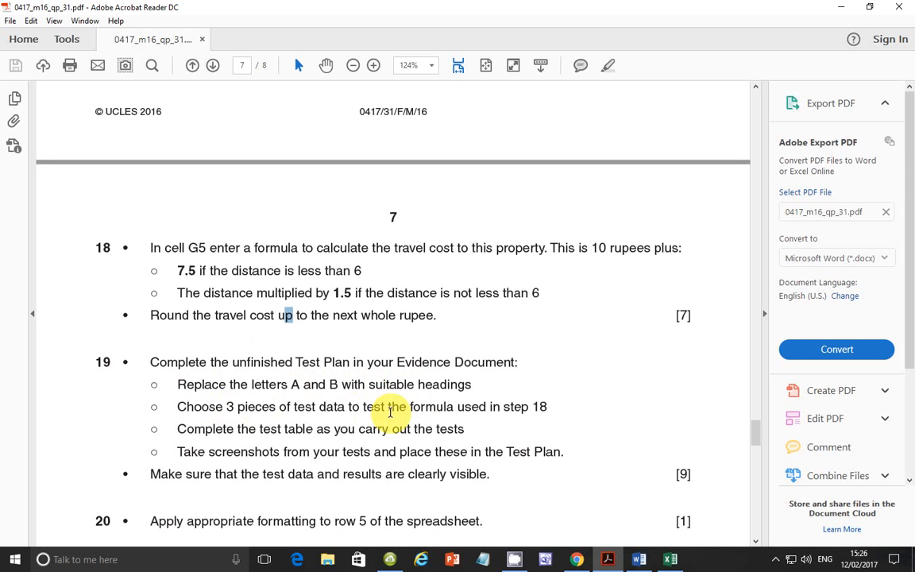
Step: Replace heading A in the Question 19 test plan table of the Word document with Expected Results
click(640, 560)
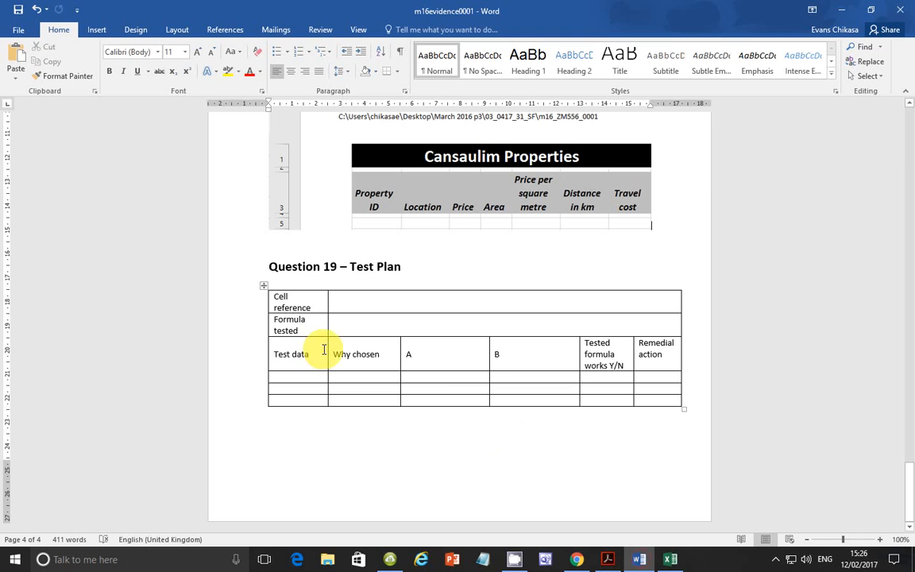
double_click(409, 354)
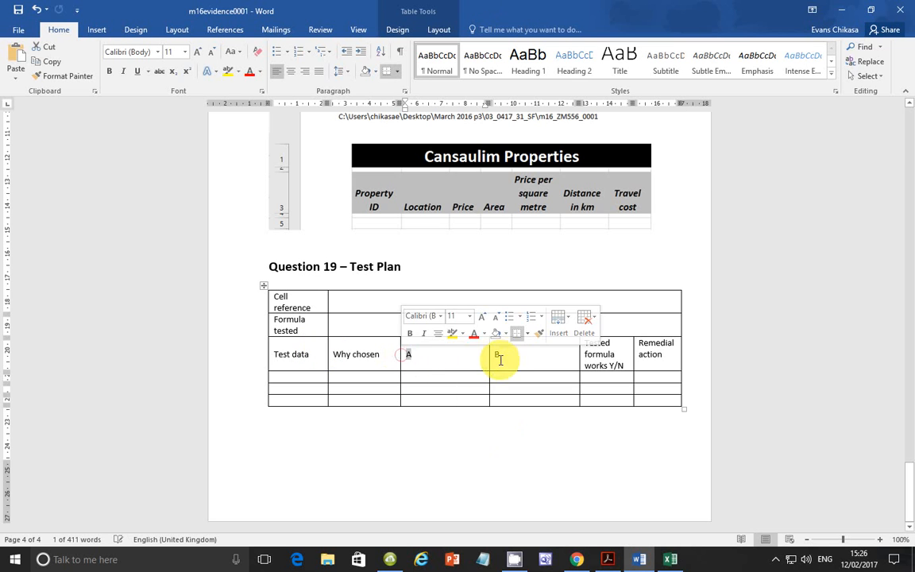
click(500, 355)
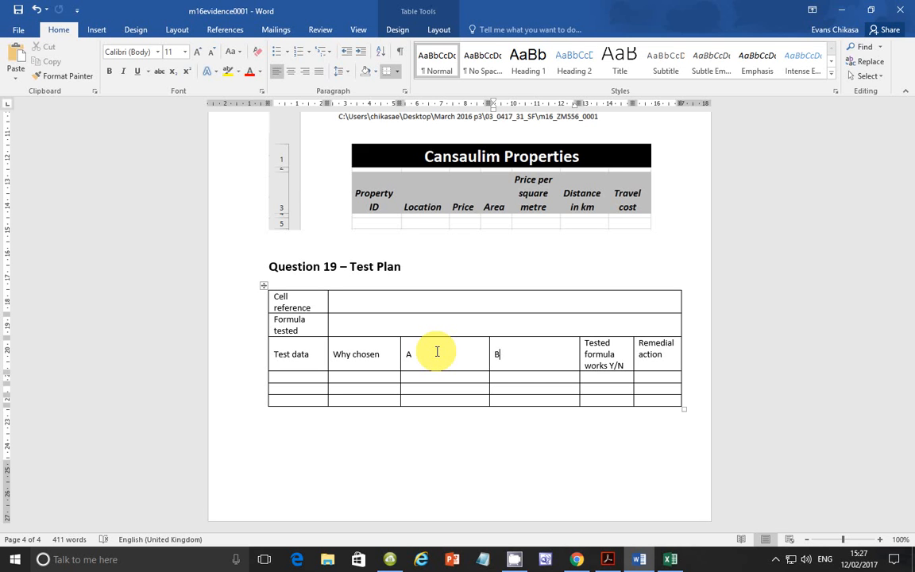
triple_click(437, 352)
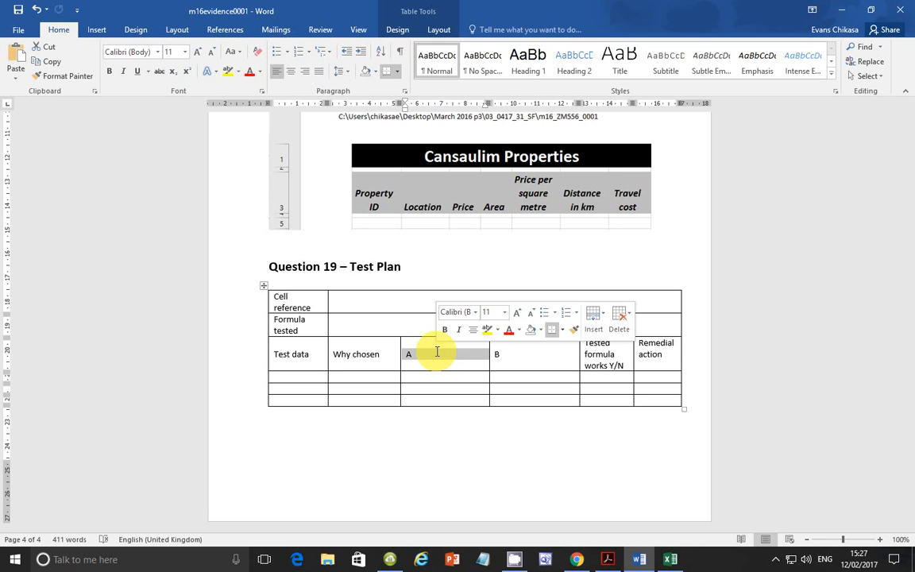
text(Expect)
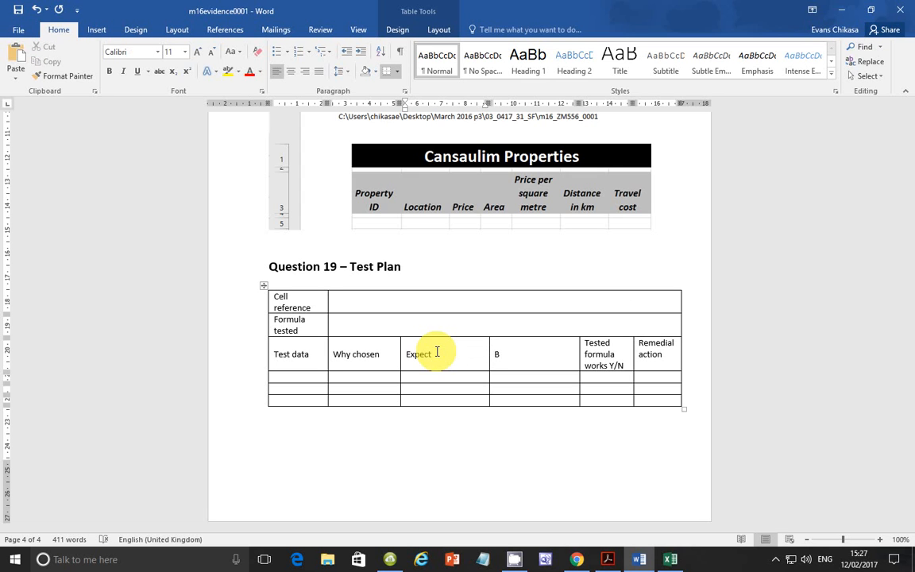
text(ed Results)
Step: Replace heading B in the test plan table with Actual Results Obtained
double_click(502, 355)
click(506, 357)
double_click(507, 356)
click(507, 357)
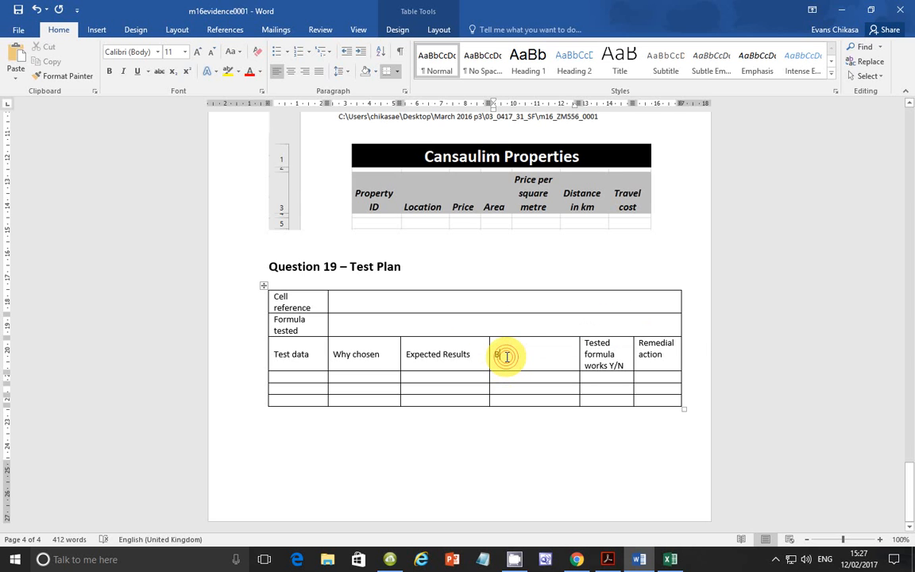
double_click(506, 356)
text(A)
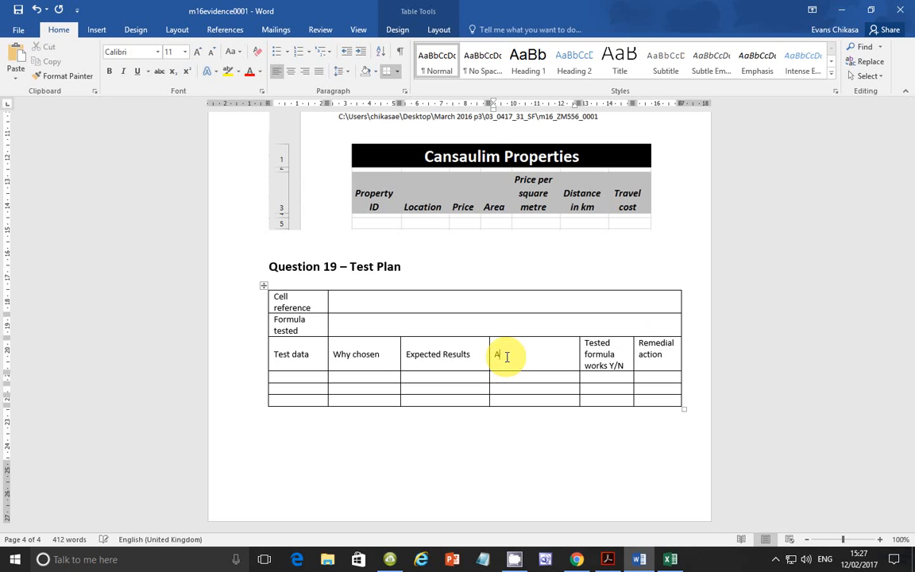
text(ctual Results Obtained)
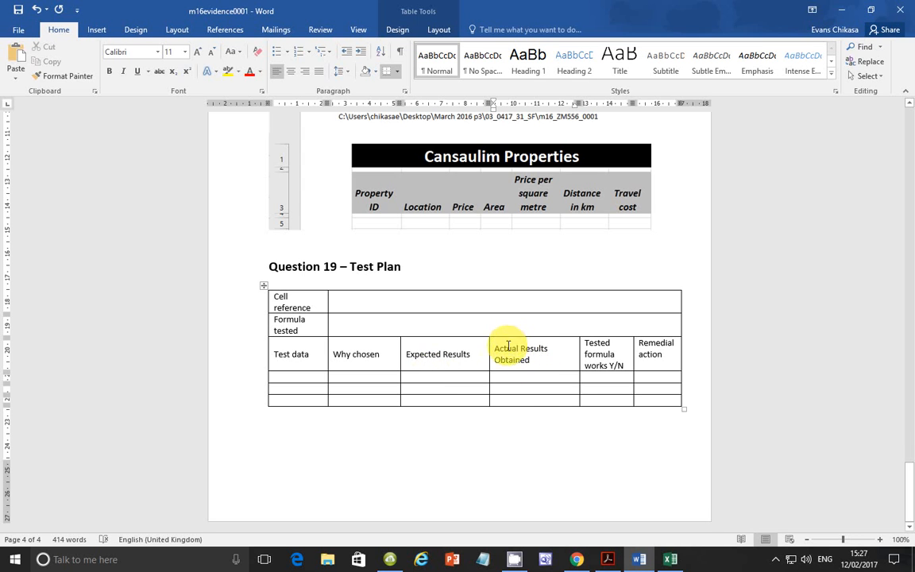
Step: Copy the formula from cell G5 in Excel into the Formula tested row of Word's test plan
click(344, 301)
click(344, 318)
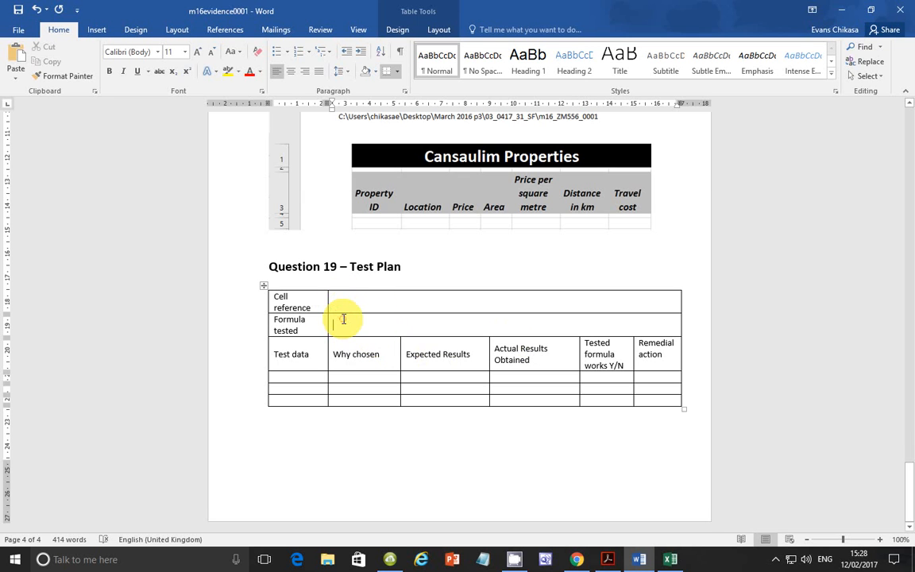
click(669, 560)
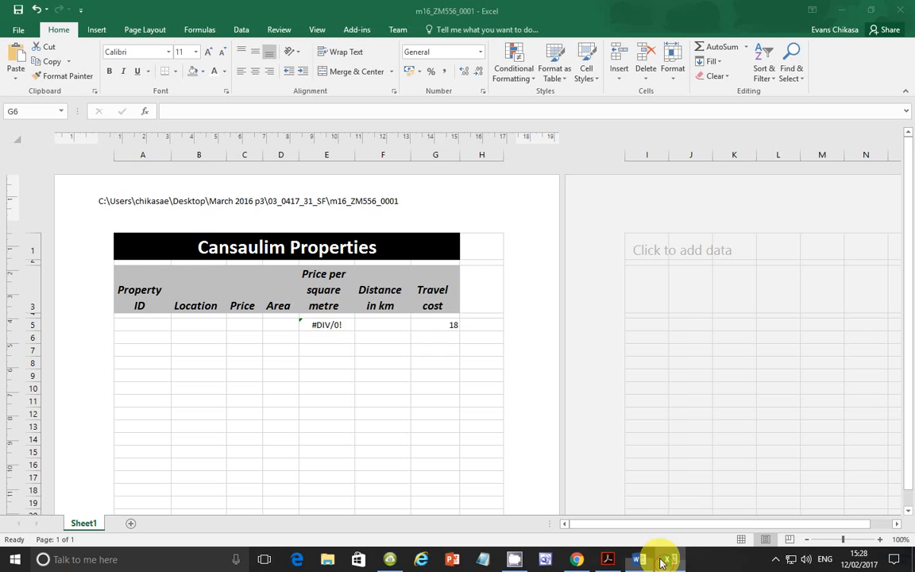
click(445, 324)
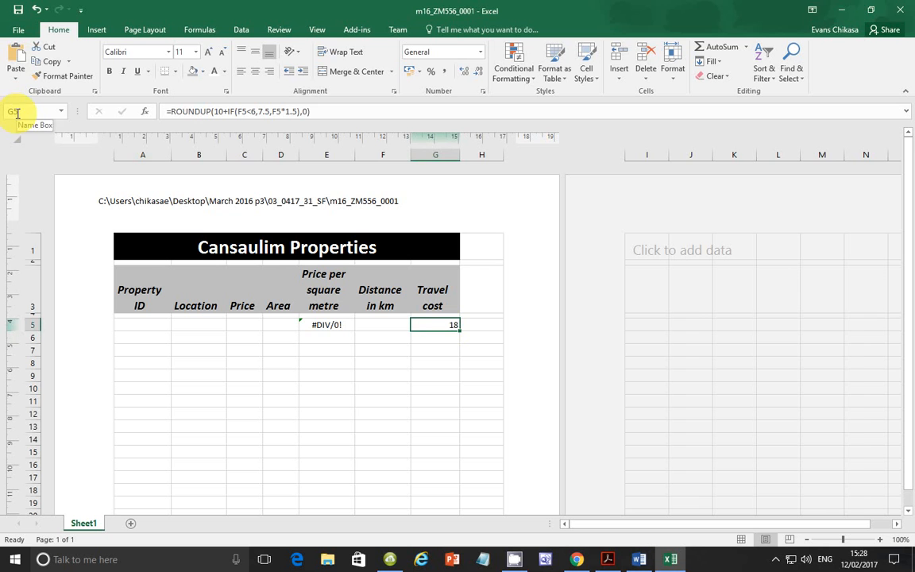
drag(317, 112, 166, 111)
key(ctrl+c)
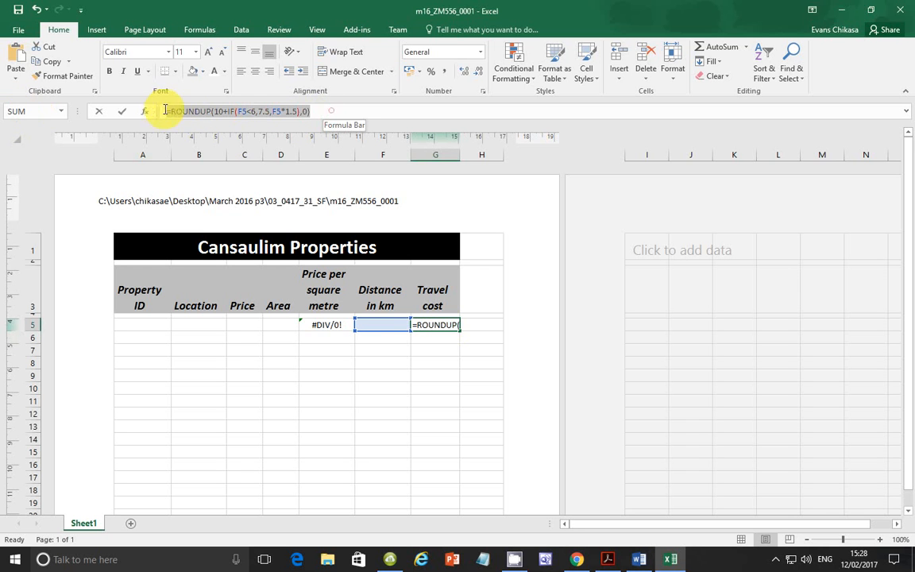
click(668, 561)
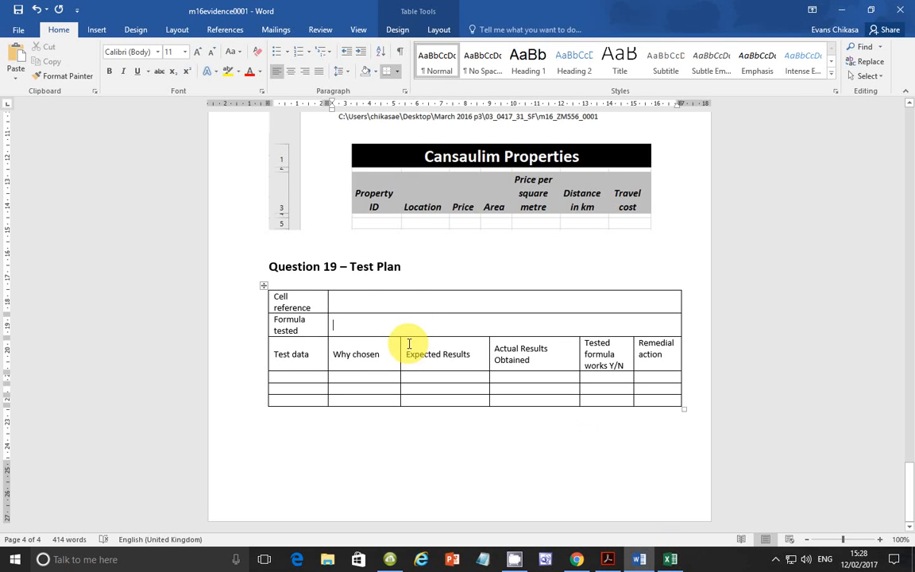
key(ctrl+v)
Step: Enter G5 in the Cell reference row of the test plan
click(390, 297)
text(G)
text(%)
key(BackSpace)
text(5)
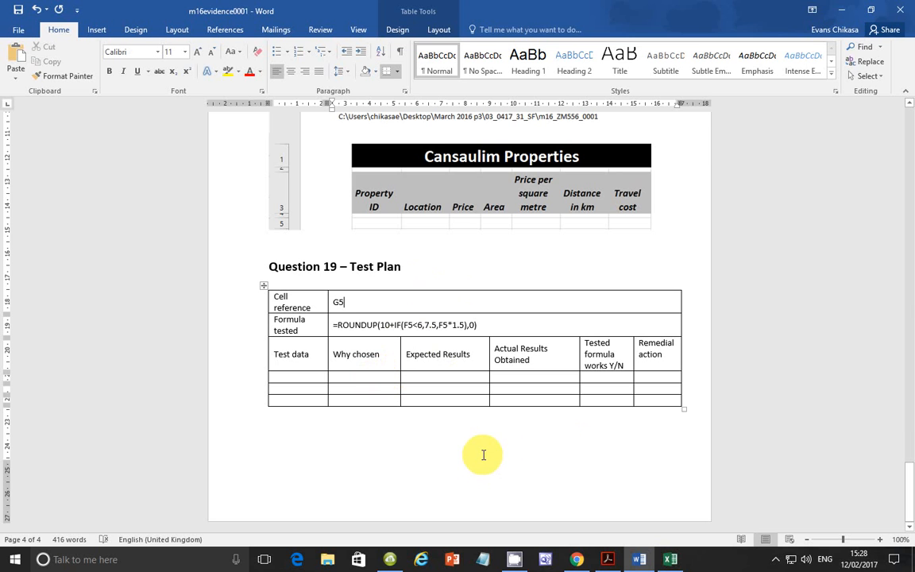
Step: Start a screen capture of the blank area below the test plan and add the text note Logical tests
key(Print)
mouse_move(255, 407)
mouse_down()
mouse_move(720, 517)
mouse_move(690, 516)
mouse_up()
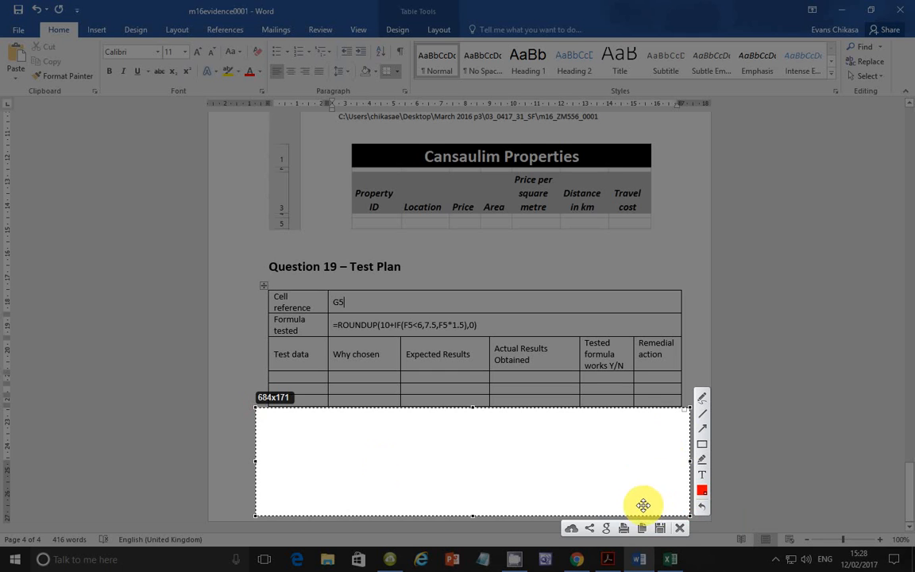
click(702, 474)
click(368, 446)
text(Logical tests)
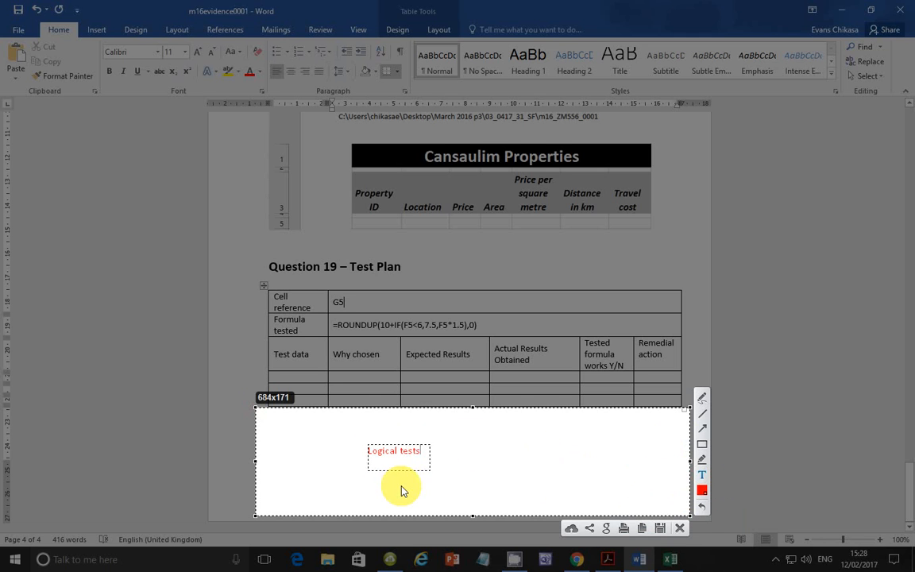
Step: List <, >, =, <= and >= on separate lines under Logical tests and move the note higher in the capture
key(Return)
text(<)
key(Return)
text(>)
key(Return)
text(=)
key(Return)
text(<=)
key(Return)
drag(402, 444, 410, 423)
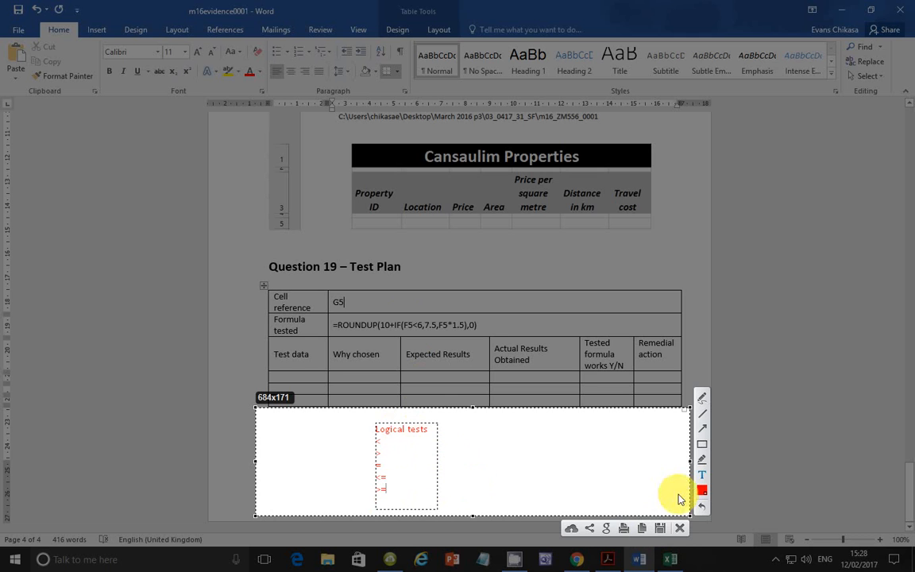
Step: Add a second note listing Distance < 6, Distance = 6 and Distance > 6, and discard the capture
click(702, 474)
click(701, 474)
click(529, 442)
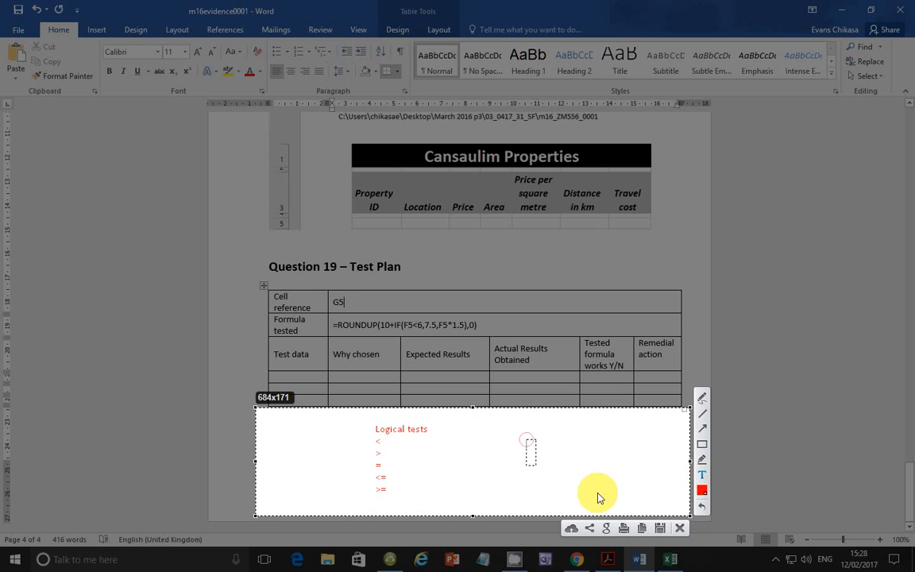
text(Distance )
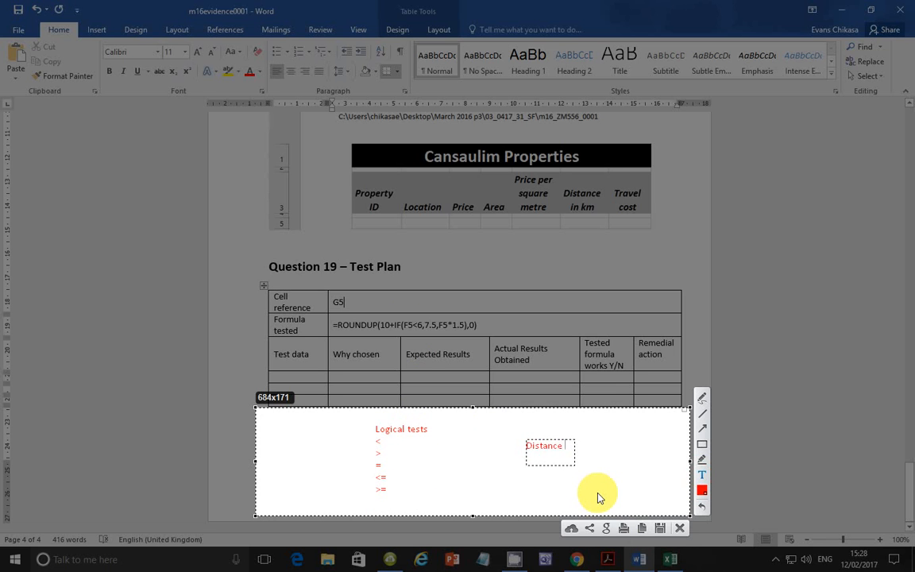
text(<6)
key(BackSpace)
text(6)
key(Return)
text(Dis)
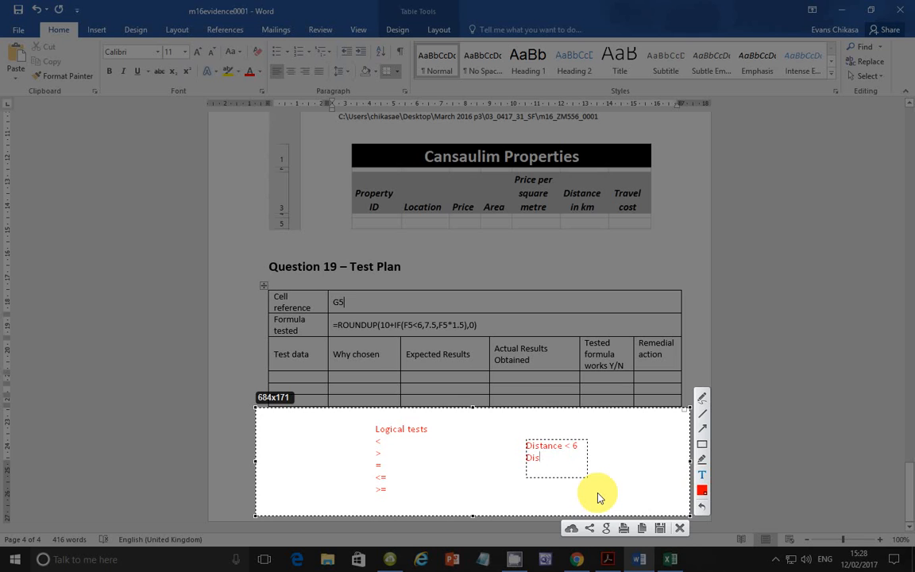
text(tance = 6)
key(Return)
text(Distance > 6)
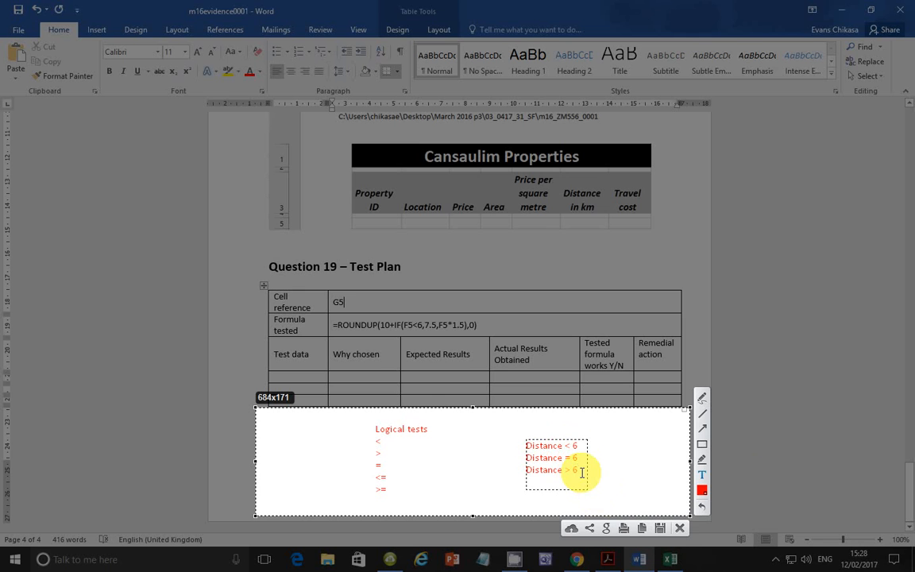
click(680, 529)
Step: Fill the first test row with test data 4 and the reason The data is less than 6
click(300, 376)
text(4)
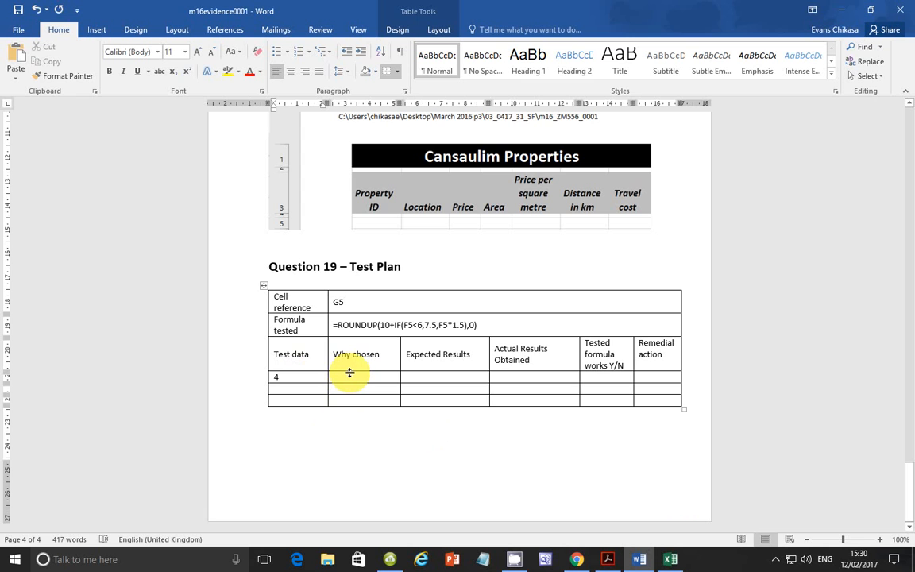
click(344, 377)
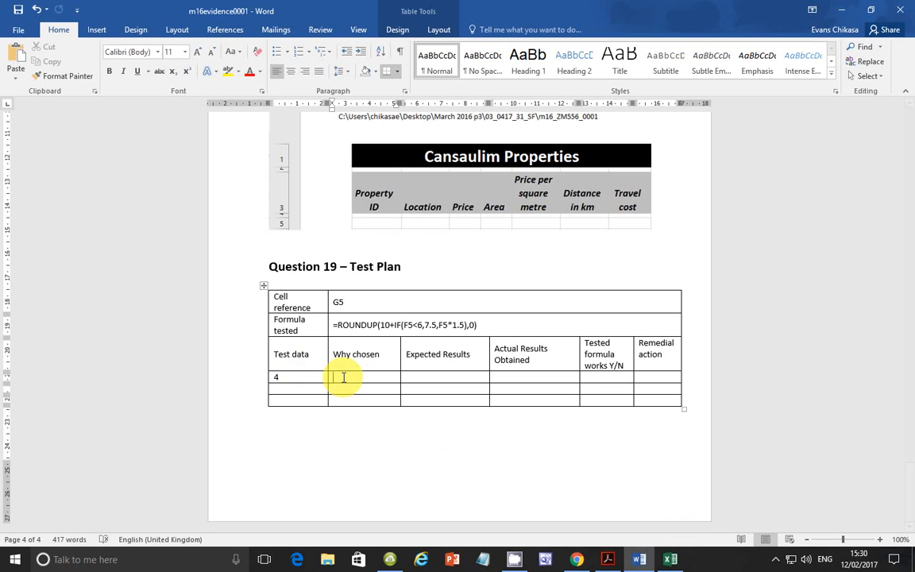
text(The data is less)
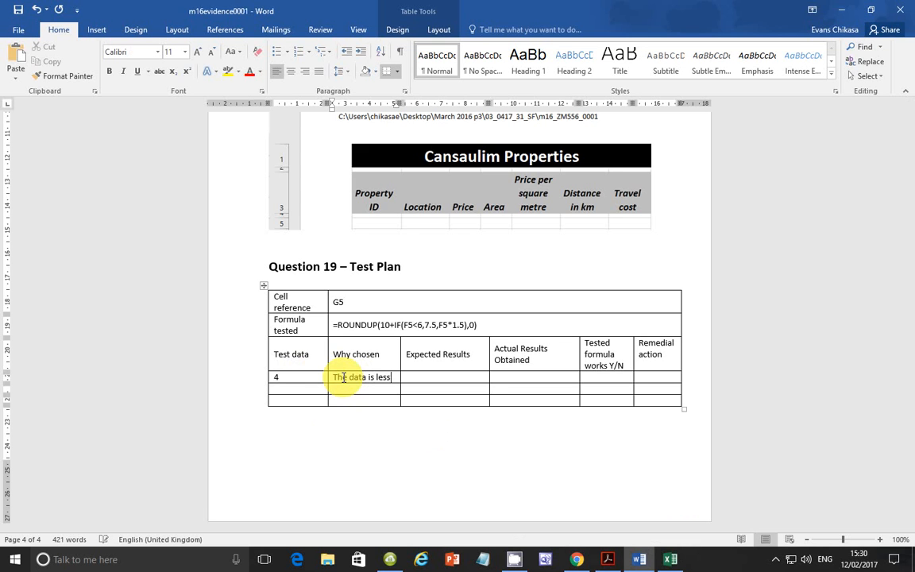
text(han 6)
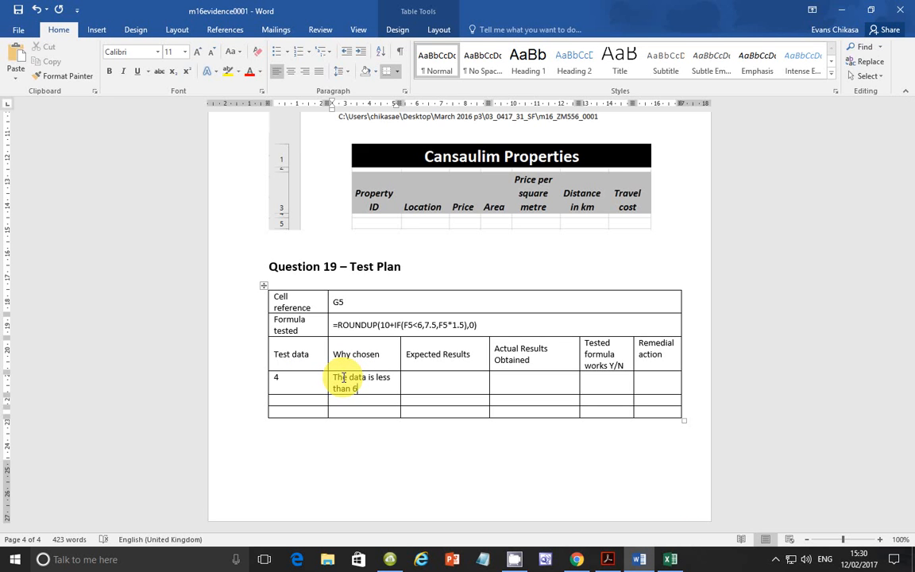
Step: Work through the tested formula for the first test row and enter 18 as its expected result
key(Tab)
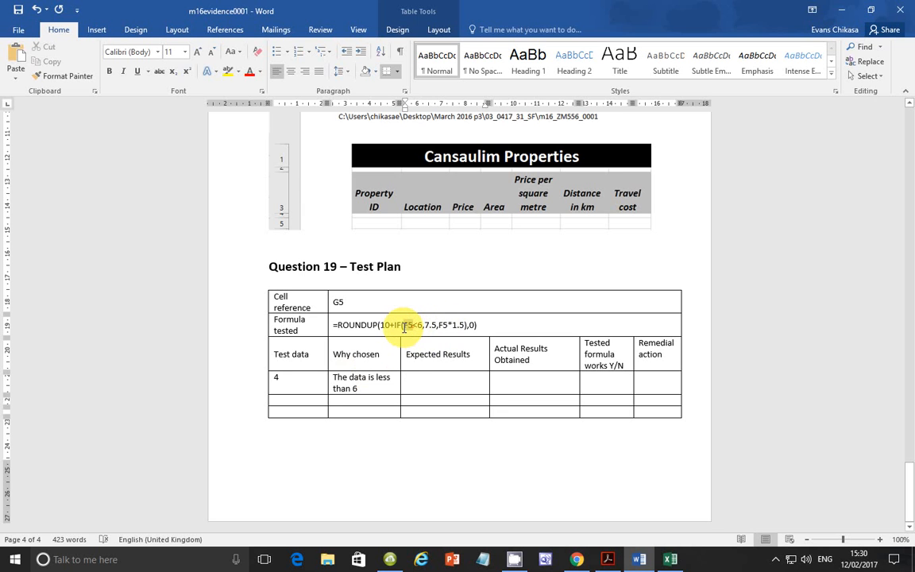
drag(404, 326, 412, 326)
click(430, 326)
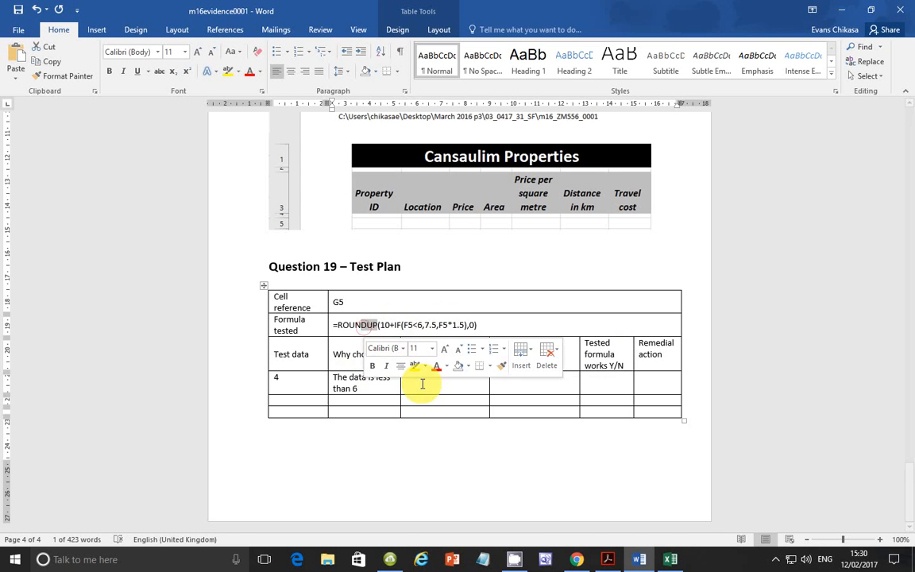
click(419, 382)
text(18)
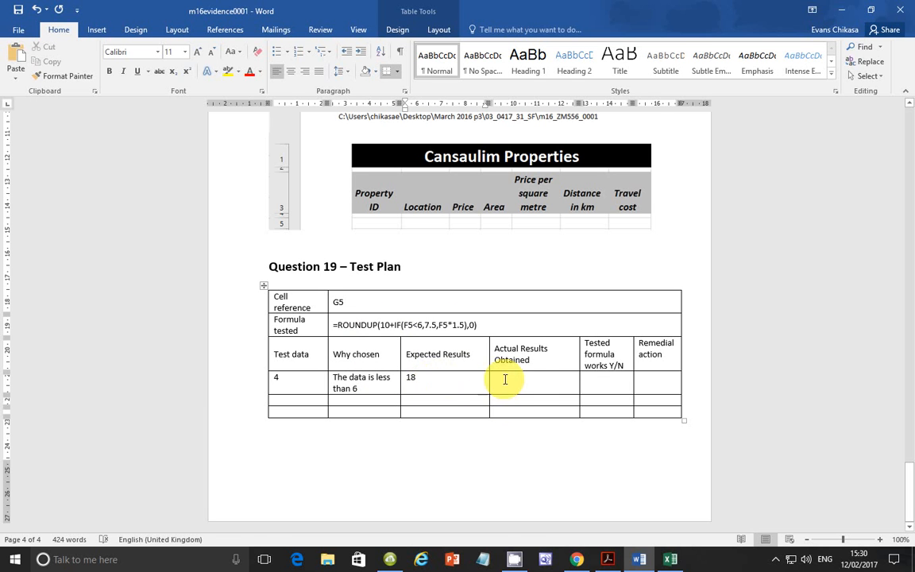
Step: Switch to the m16_ZM556_0001 workbook in Excel
click(670, 559)
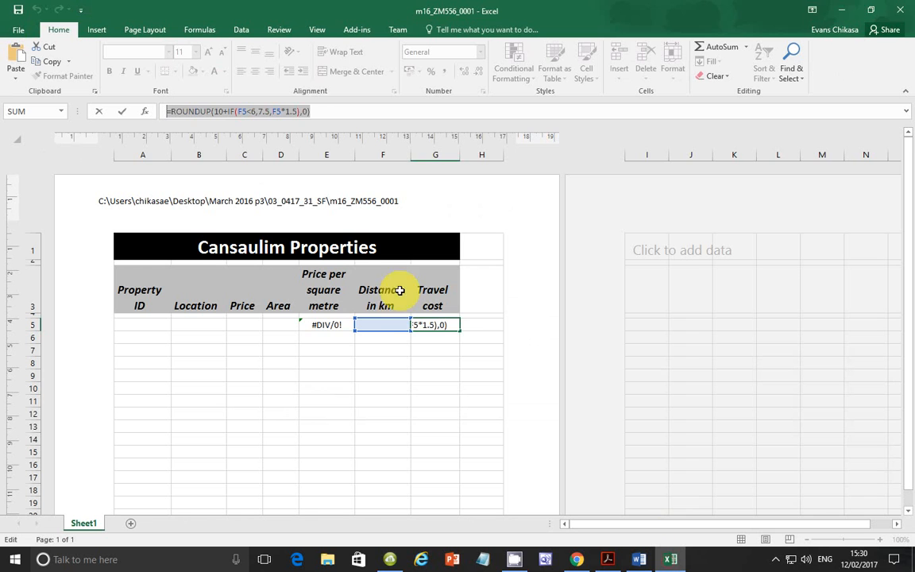
text(=)
click(388, 349)
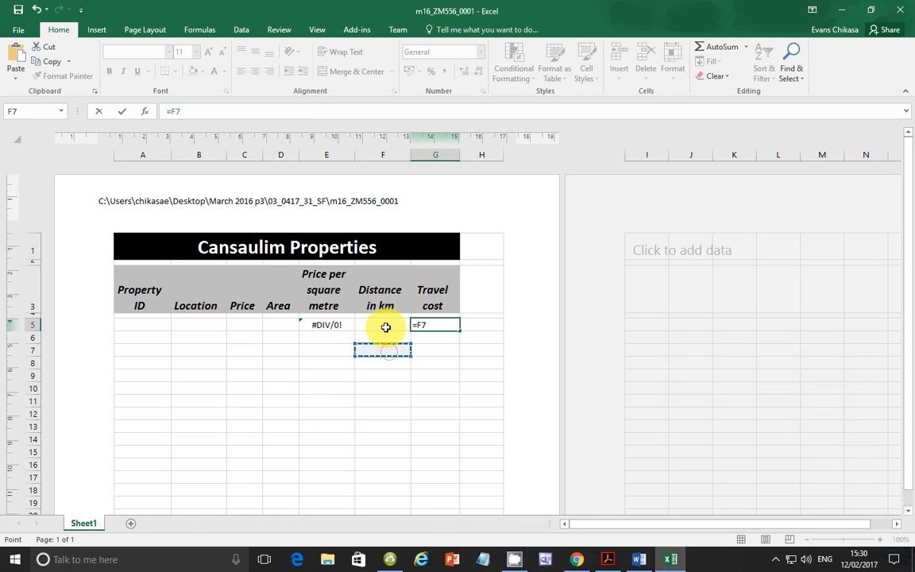
key(ctrl+z)
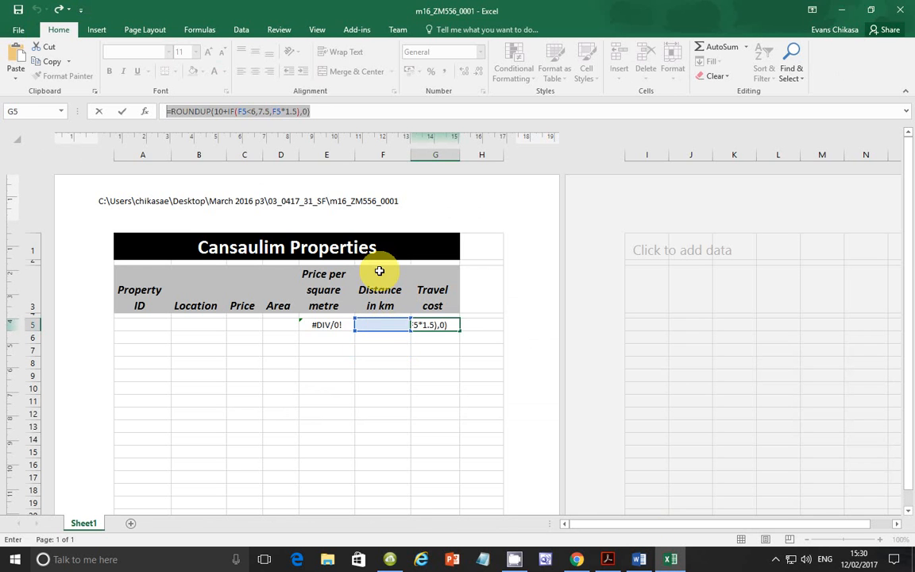
Step: Commit the travel cost formula in G5 and enter the test distance 4 in F5
key(Return)
click(384, 323)
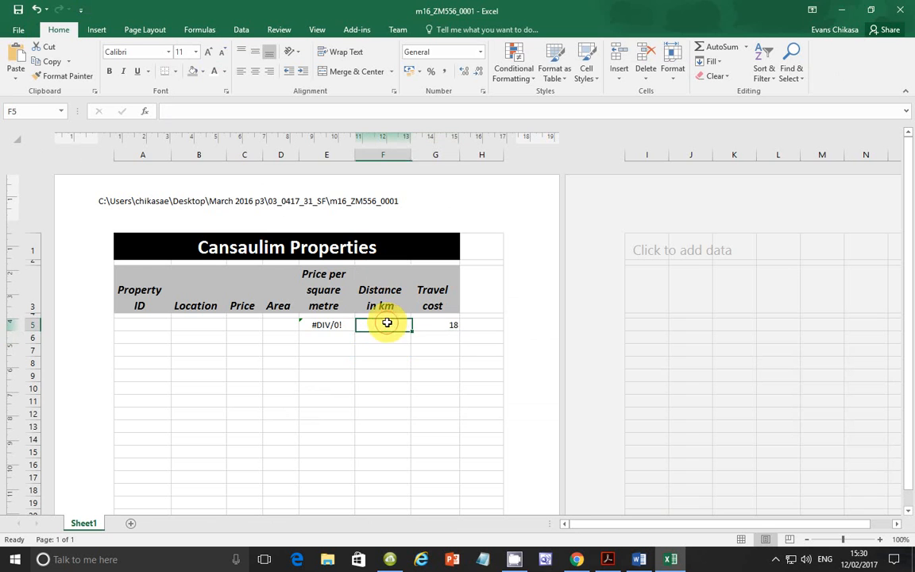
text(4)
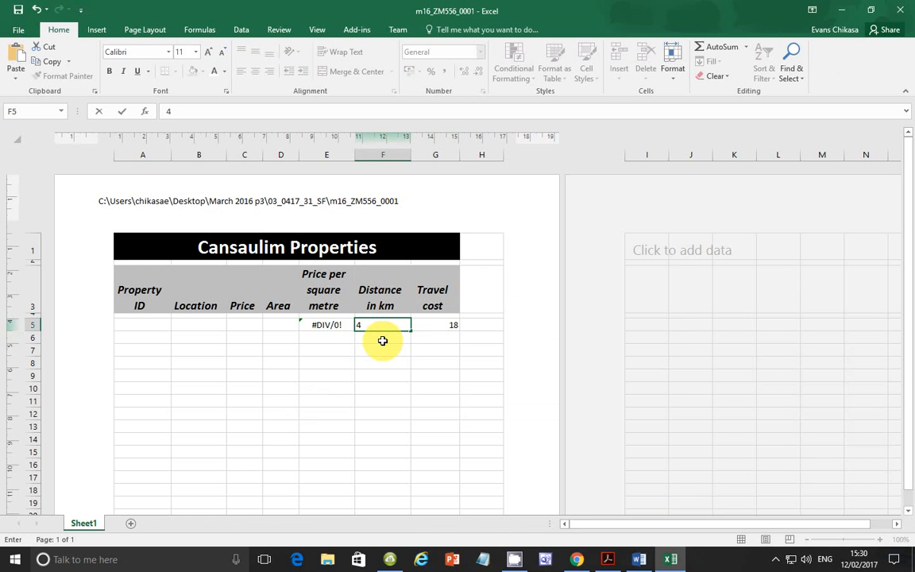
key(Return)
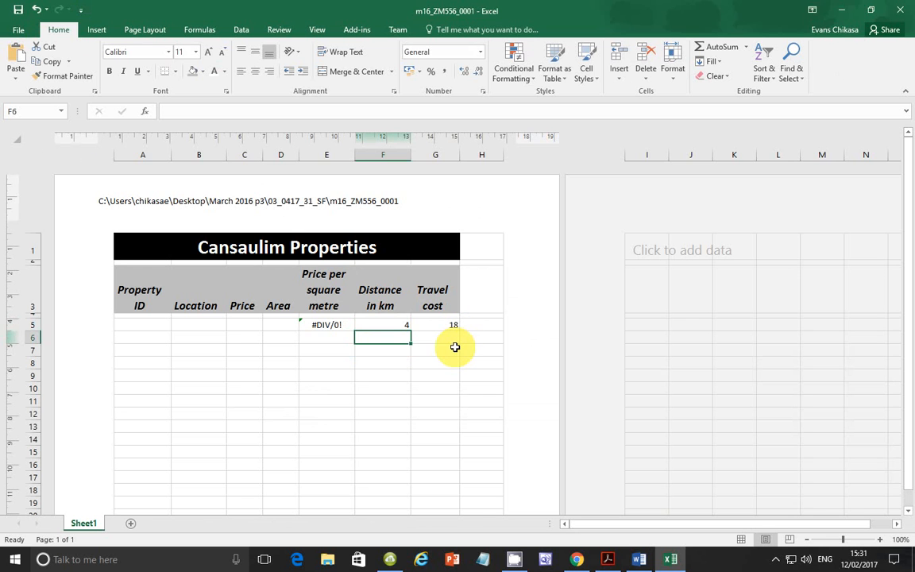
key(Print)
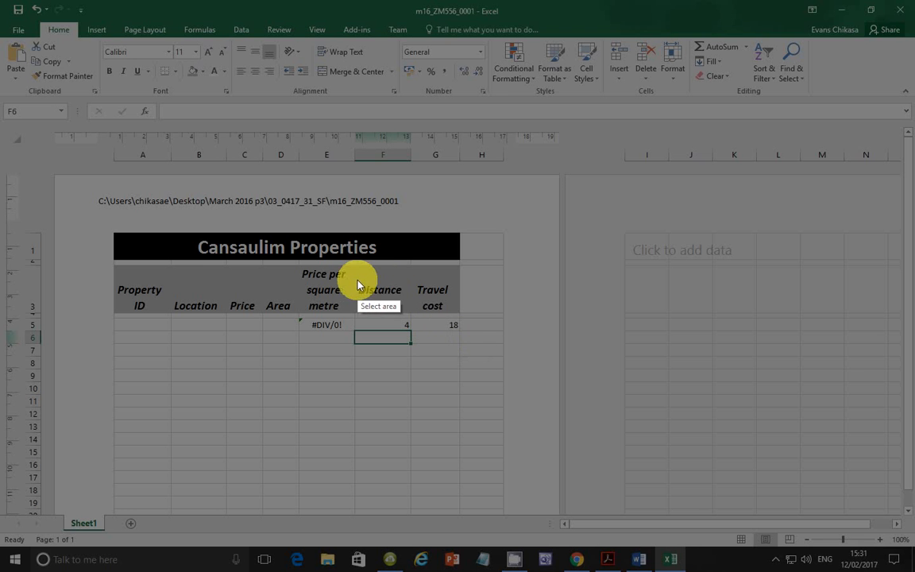
drag(401, 275, 469, 330)
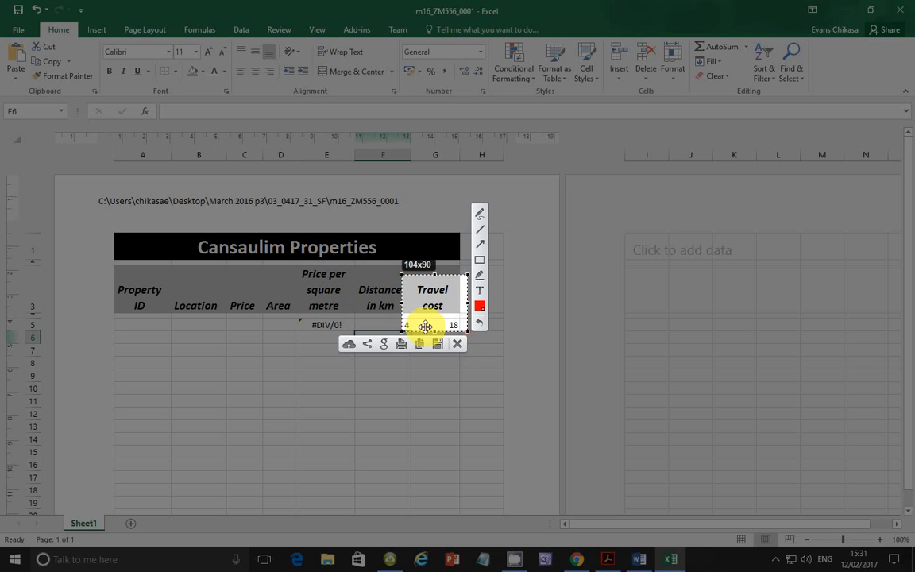
drag(403, 305, 411, 306)
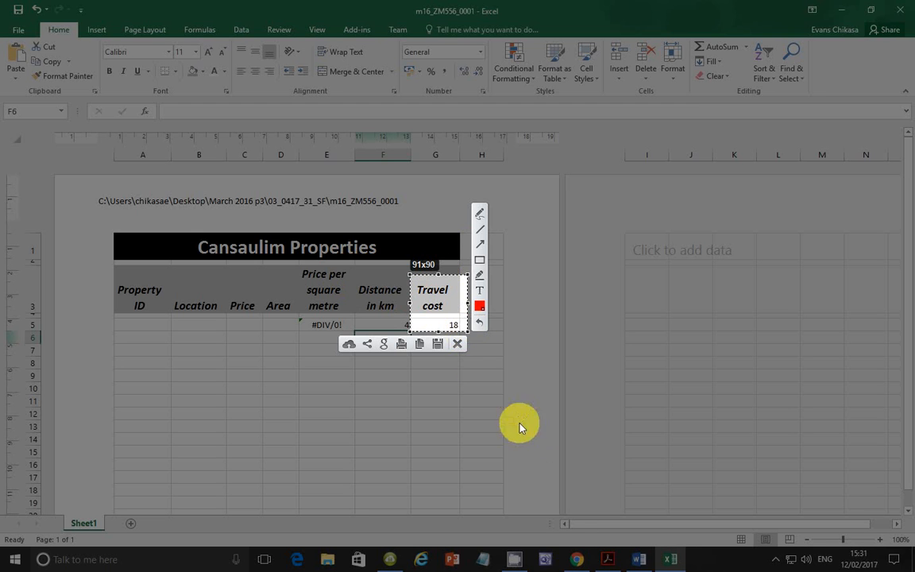
click(461, 344)
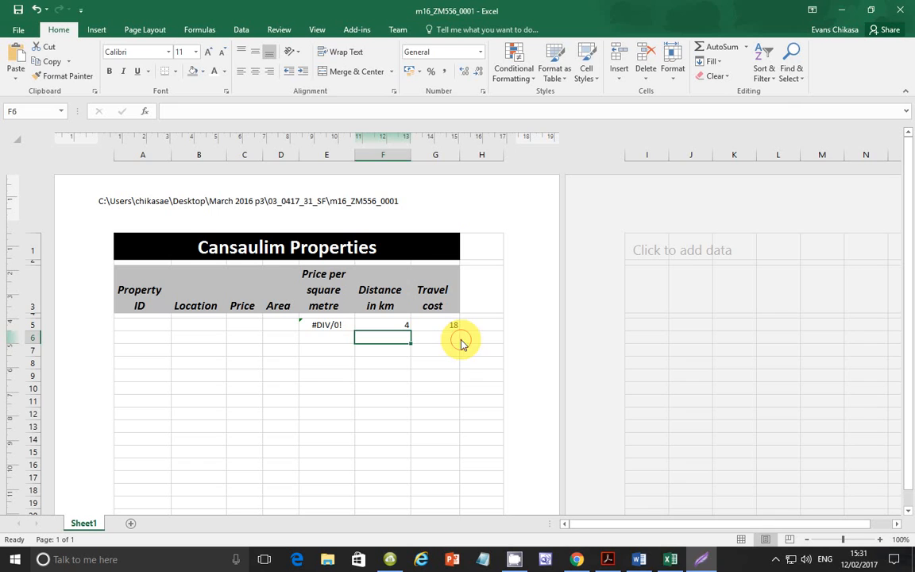
Step: Switch to the exam paper in Acrobat Reader and review the Task 3 introduction for the required currency and decimal places
click(618, 559)
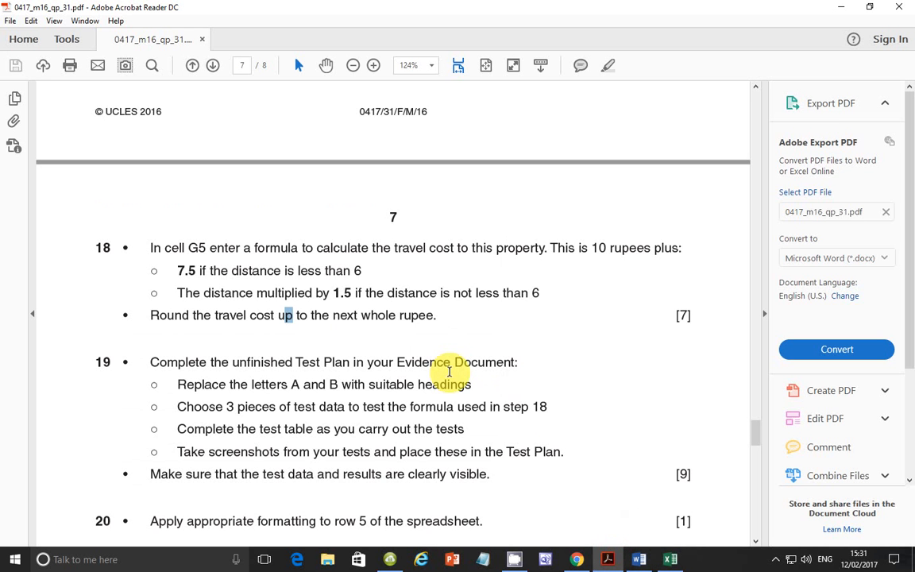
scroll(449, 371, up, 1)
scroll(449, 371, up, 10)
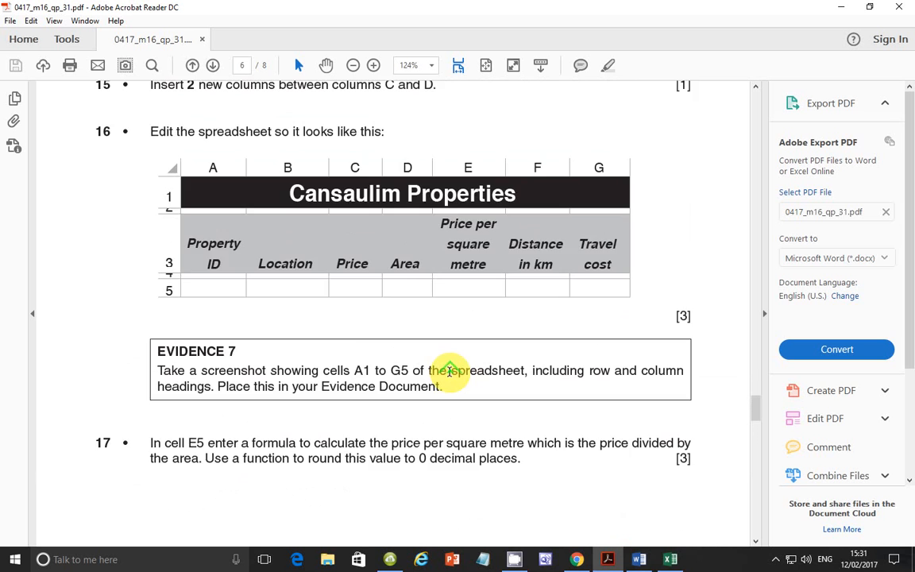
scroll(449, 371, up, 4)
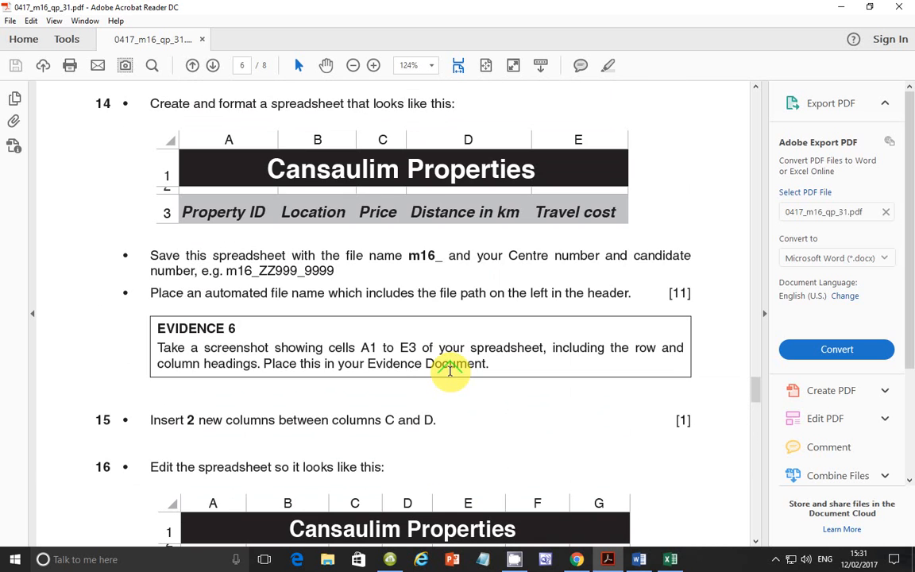
scroll(450, 370, up, 4)
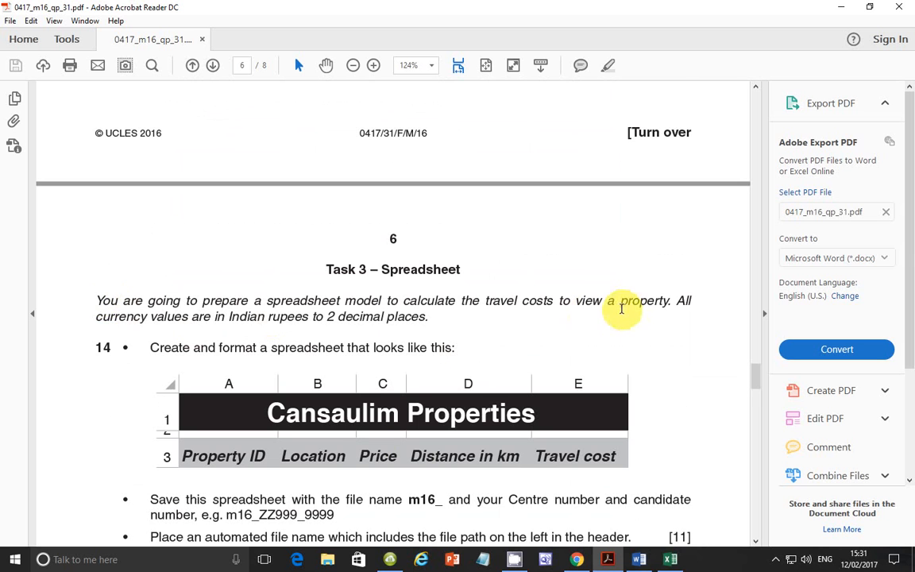
drag(96, 316, 421, 318)
scroll(454, 326, down, 3)
scroll(461, 330, down, 5)
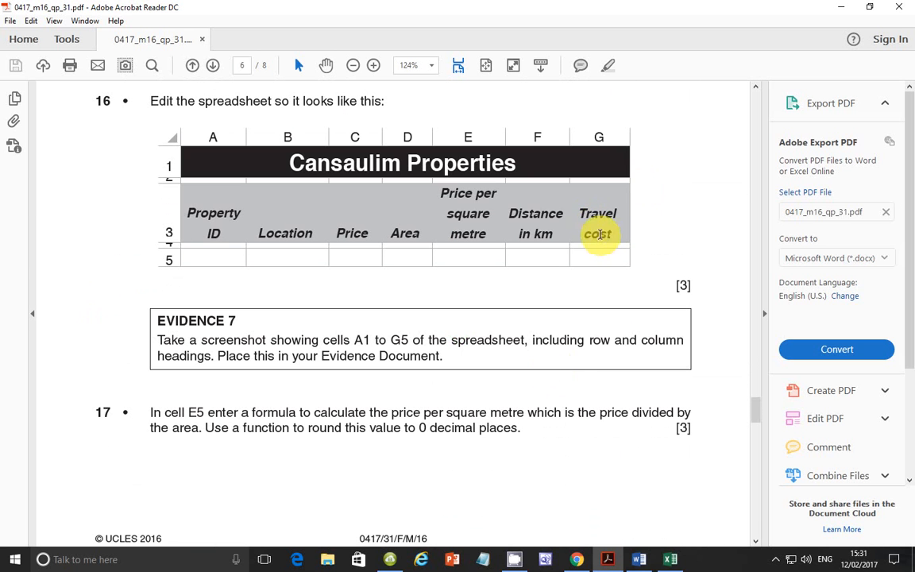
scroll(571, 298, down, 3)
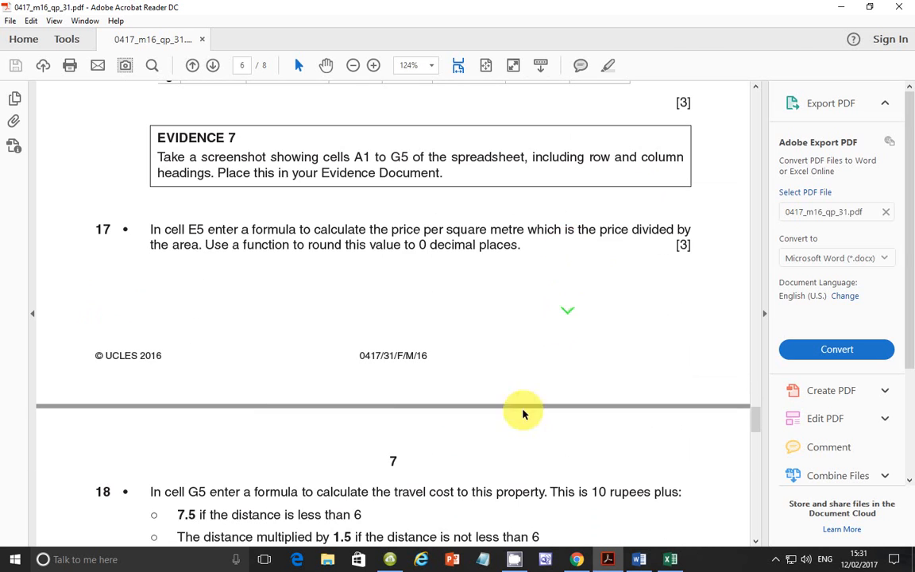
Step: Return to Excel and format travel cost cell G5 as Currency with 2 decimal places and the ₹ Punjabi (India) symbol
click(670, 559)
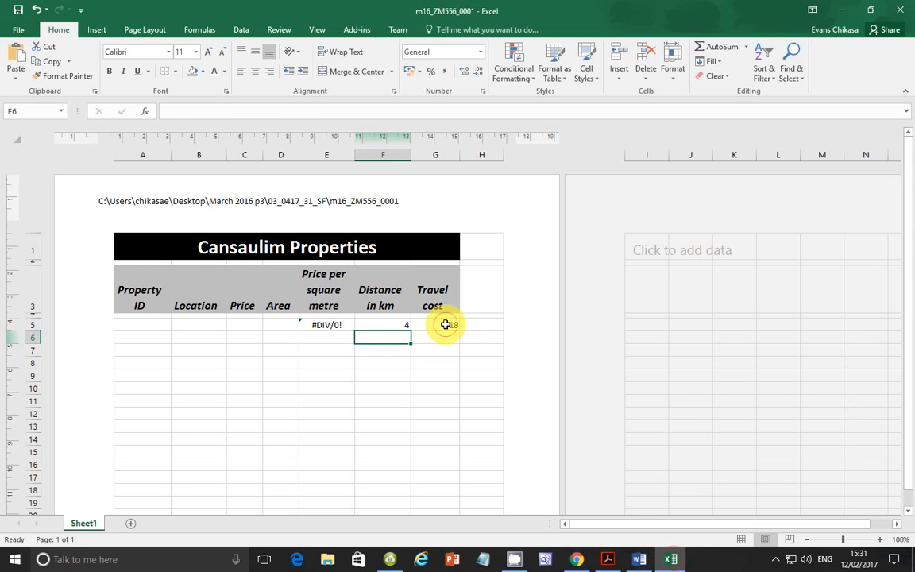
click(443, 325)
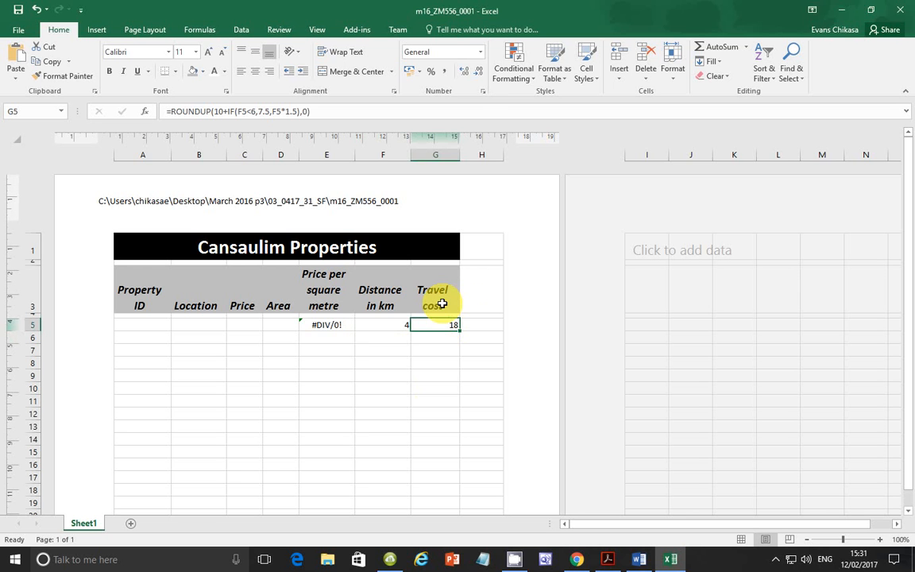
click(483, 90)
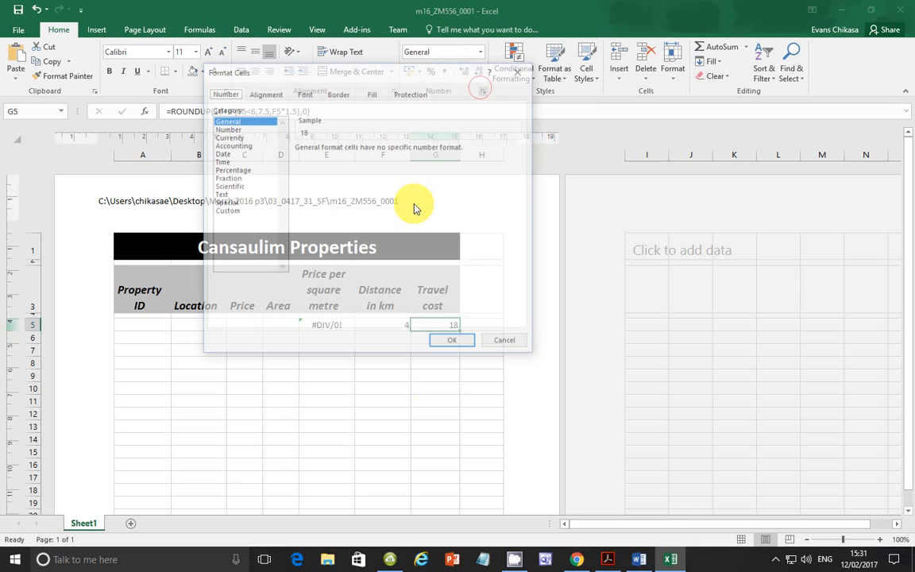
click(238, 137)
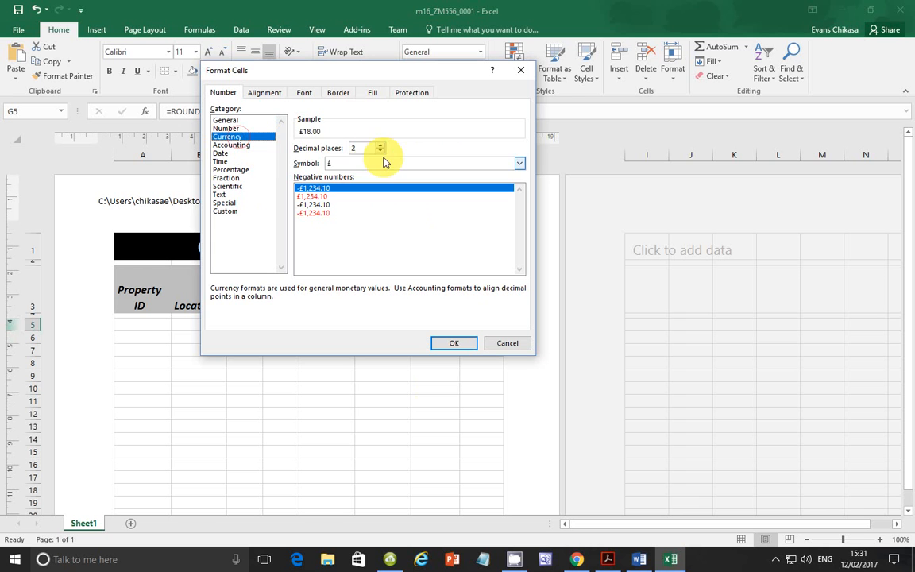
click(358, 163)
scroll(373, 208, down, 15)
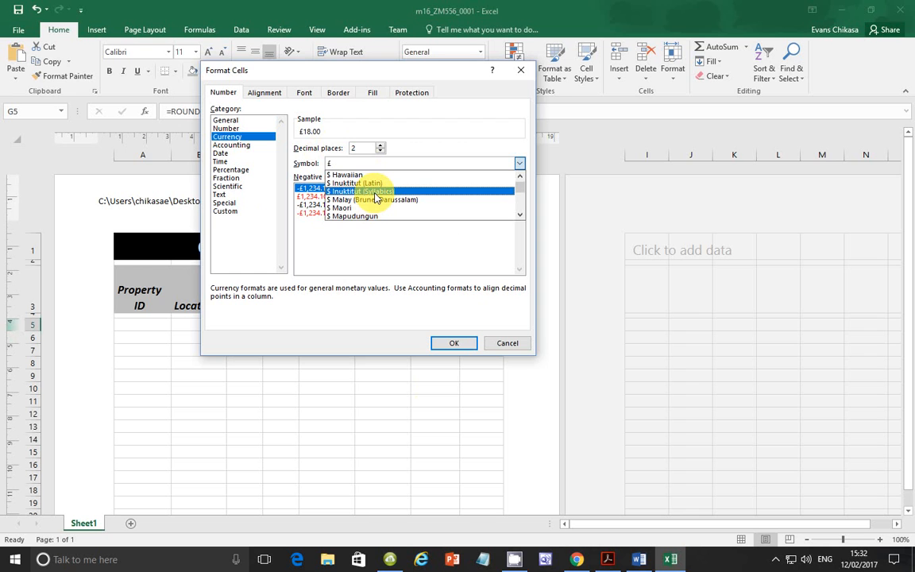
scroll(375, 198, down, 12)
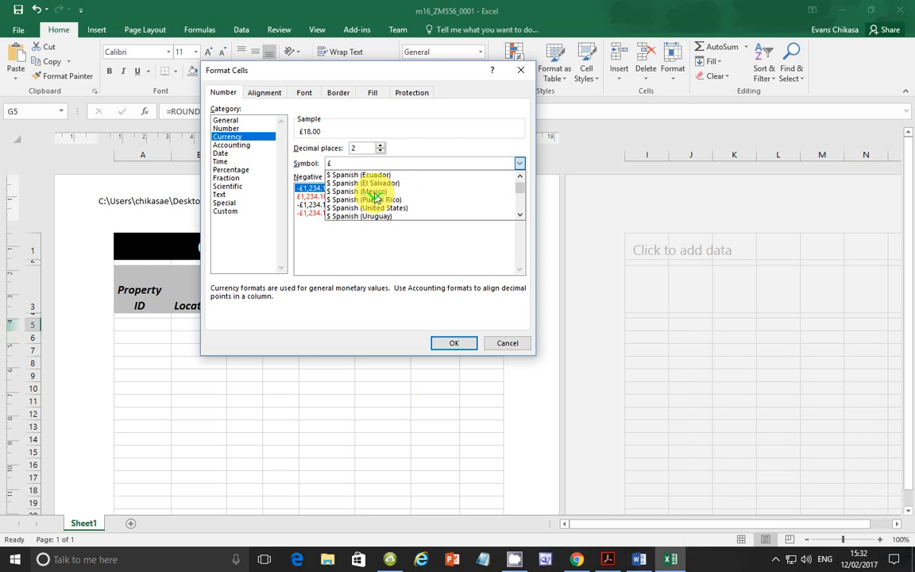
scroll(376, 198, down, 6)
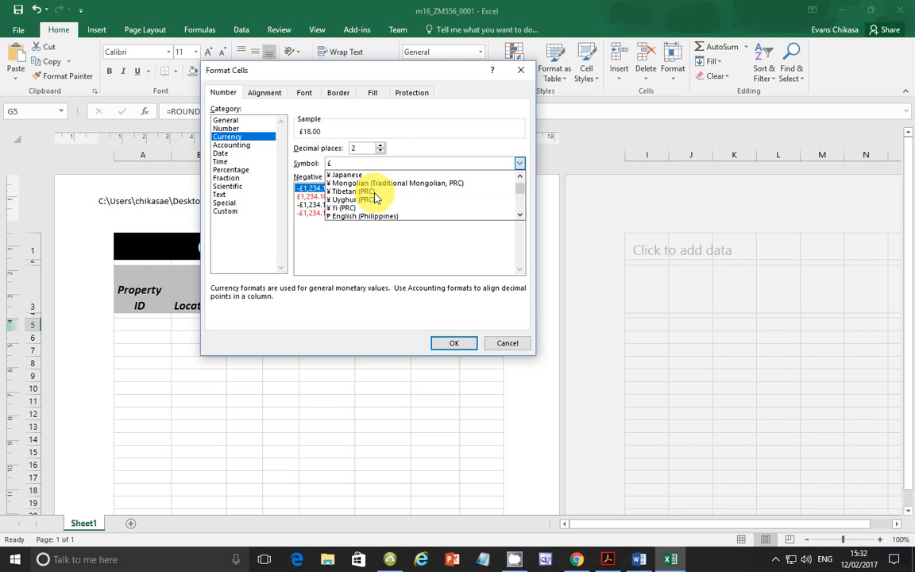
scroll(375, 197, down, 2)
scroll(376, 197, down, 8)
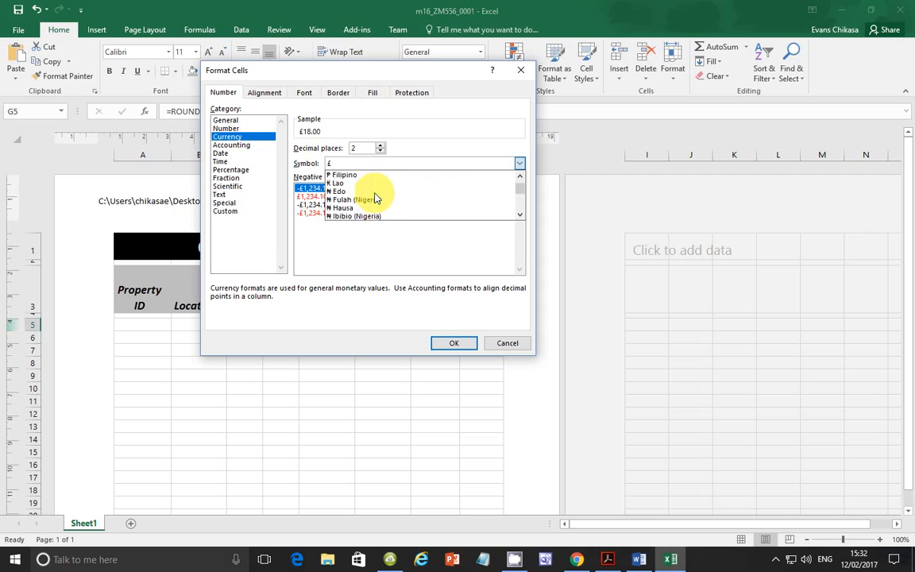
scroll(376, 198, down, 6)
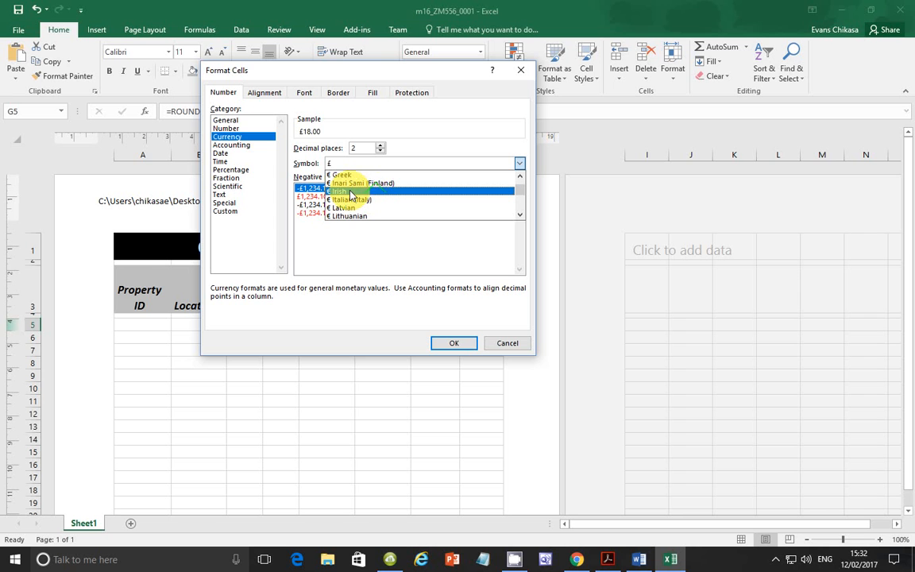
scroll(375, 197, down, 6)
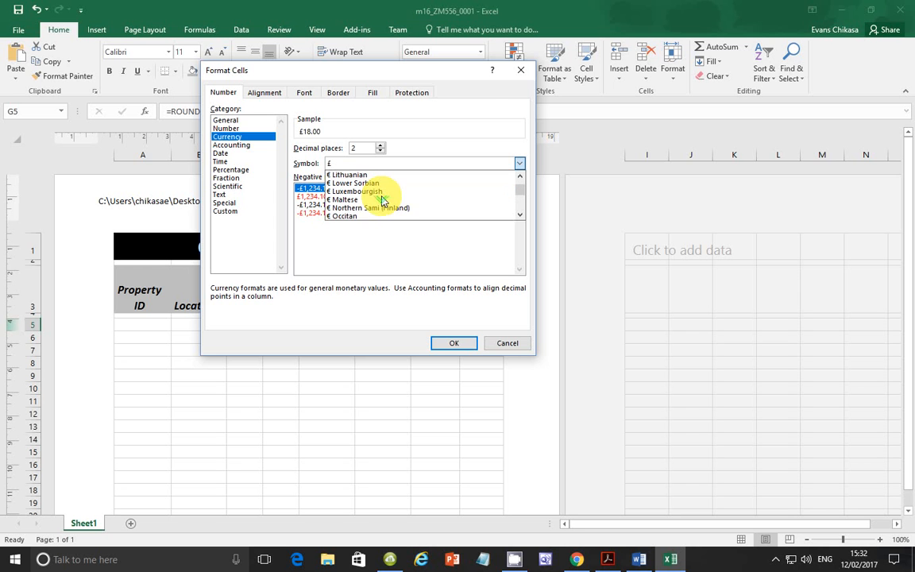
scroll(382, 200, down, 3)
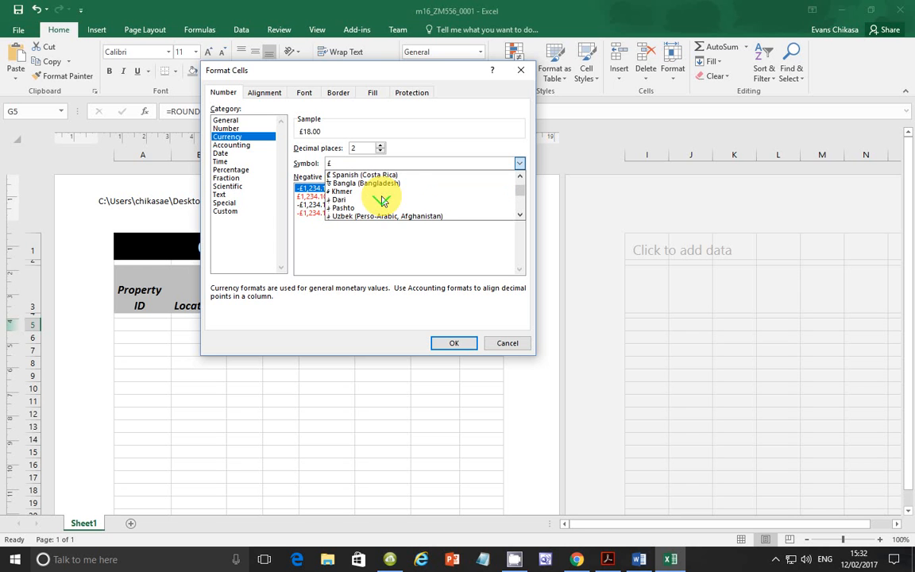
scroll(382, 201, down, 1)
scroll(382, 201, down, 2)
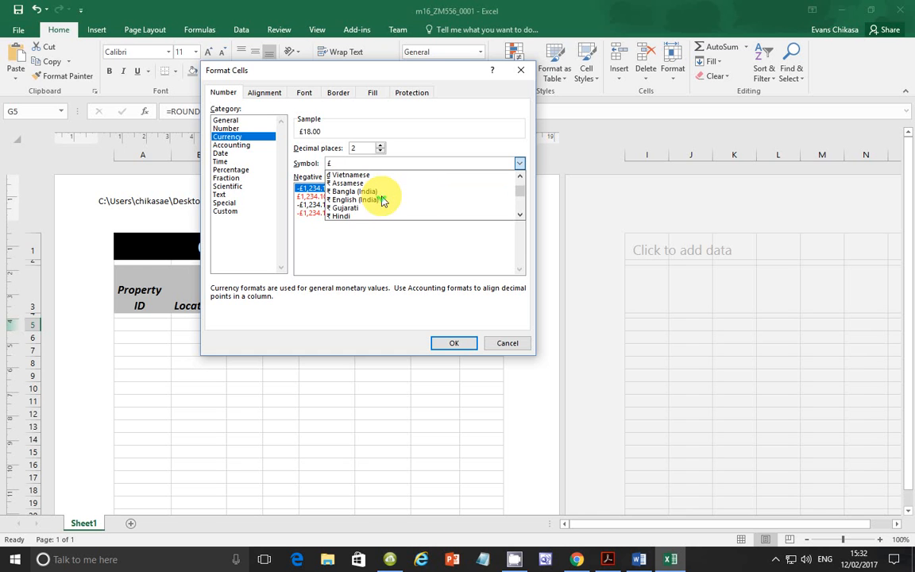
scroll(382, 200, down, 2)
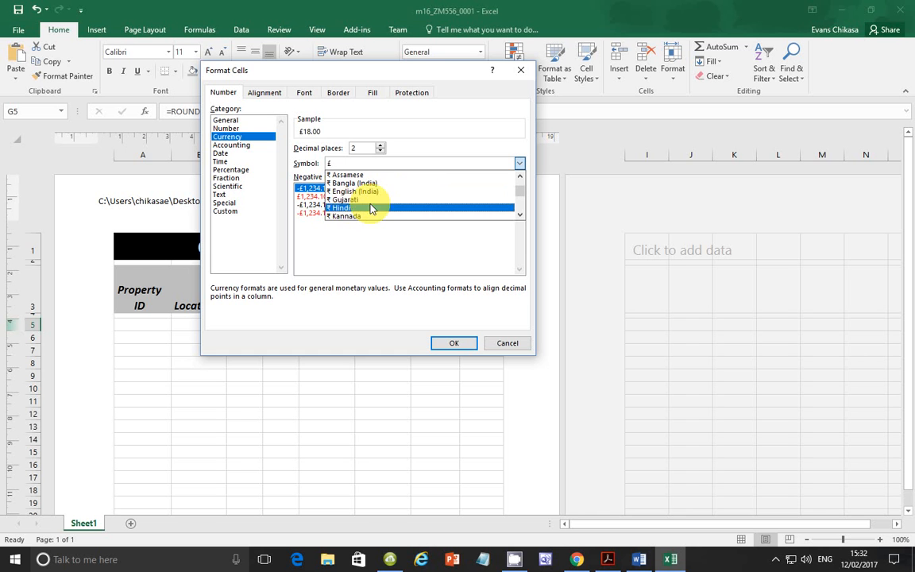
scroll(371, 208, down, 3)
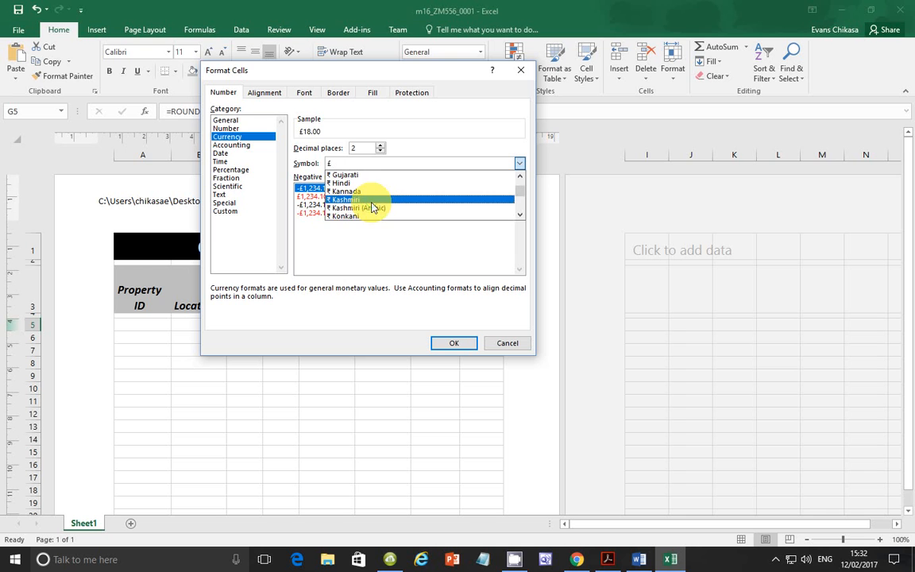
scroll(378, 199, down, 3)
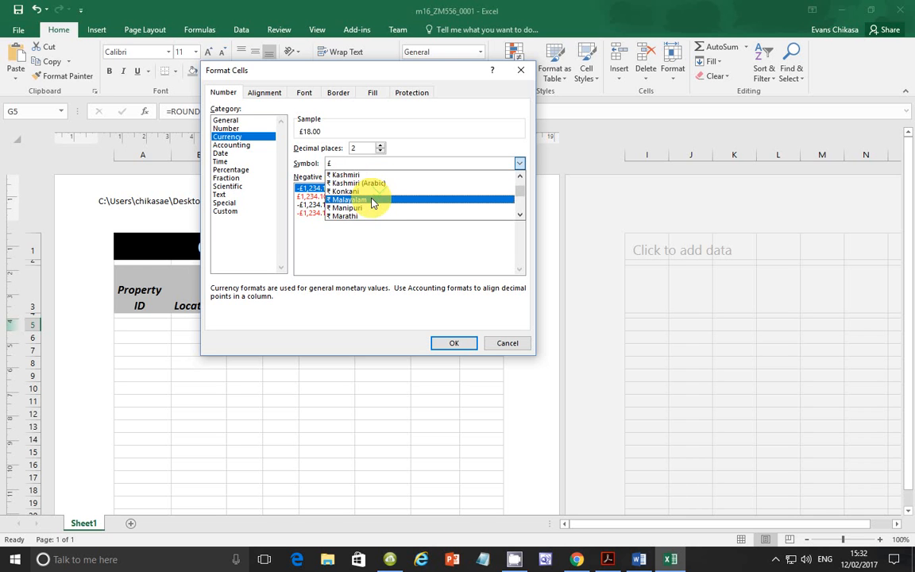
scroll(373, 204, down, 1)
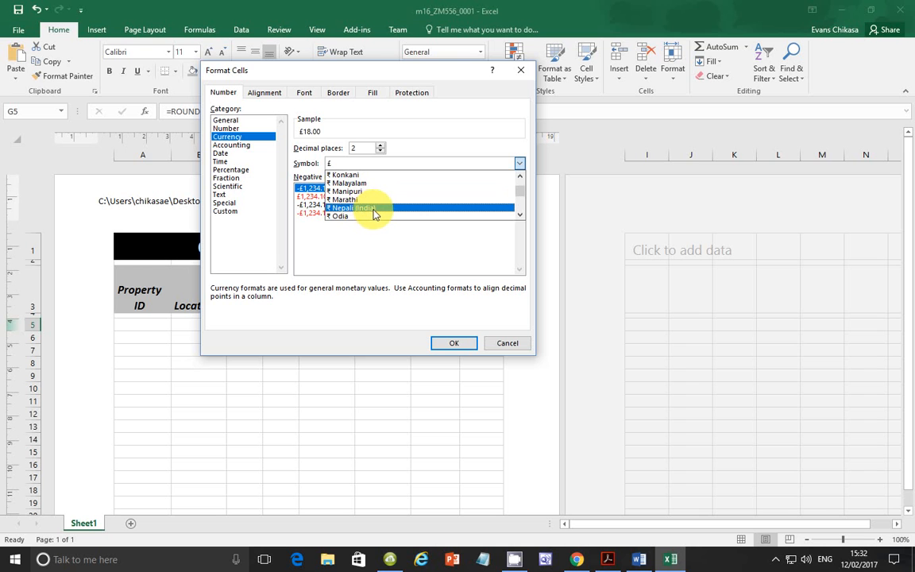
scroll(378, 211, down, 3)
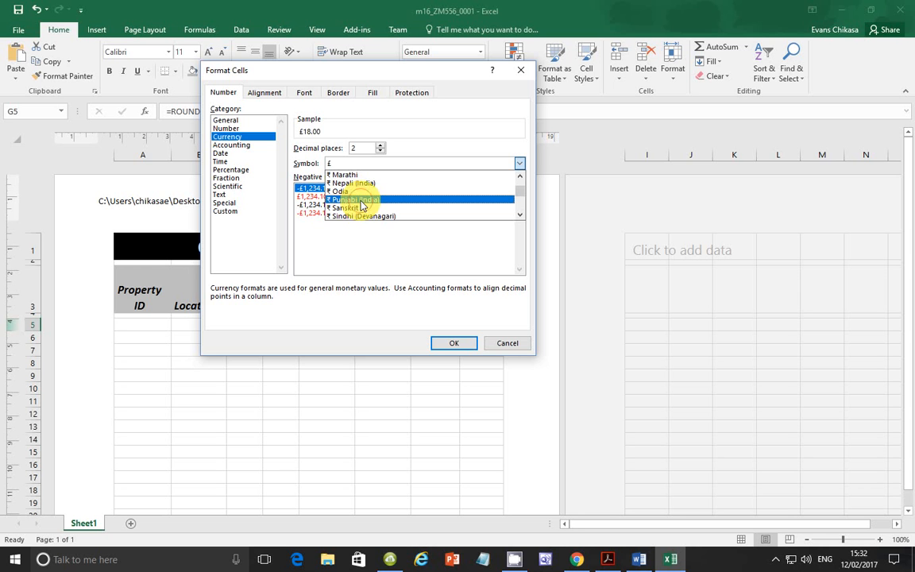
click(361, 203)
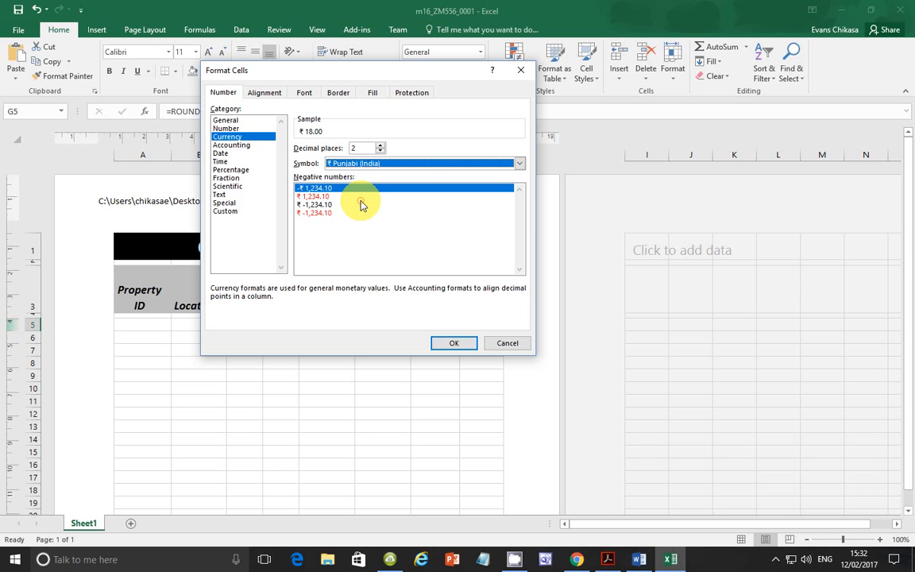
click(453, 343)
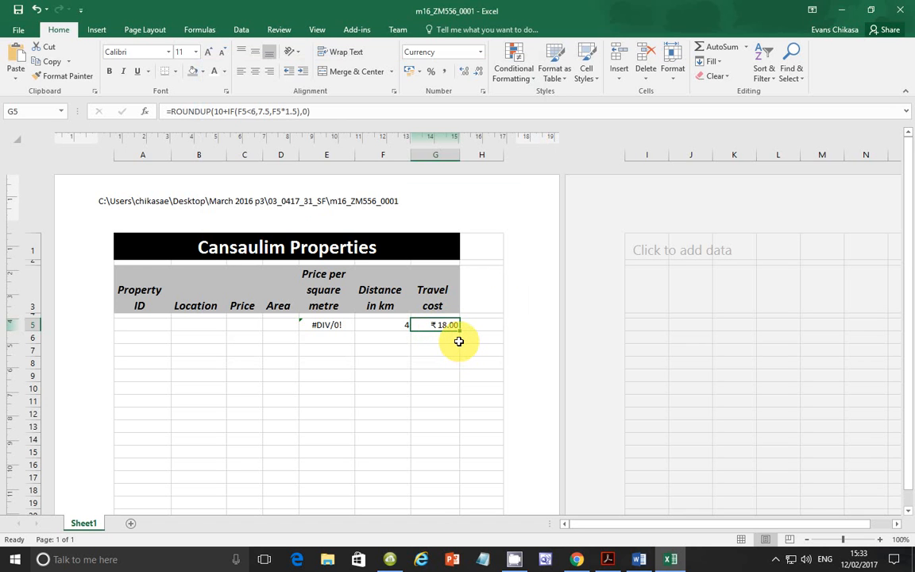
Step: Copy a Lightshot capture of cell G5 and paste it into the Actual Results Obtained cell for test data 4 in Word
key(Print)
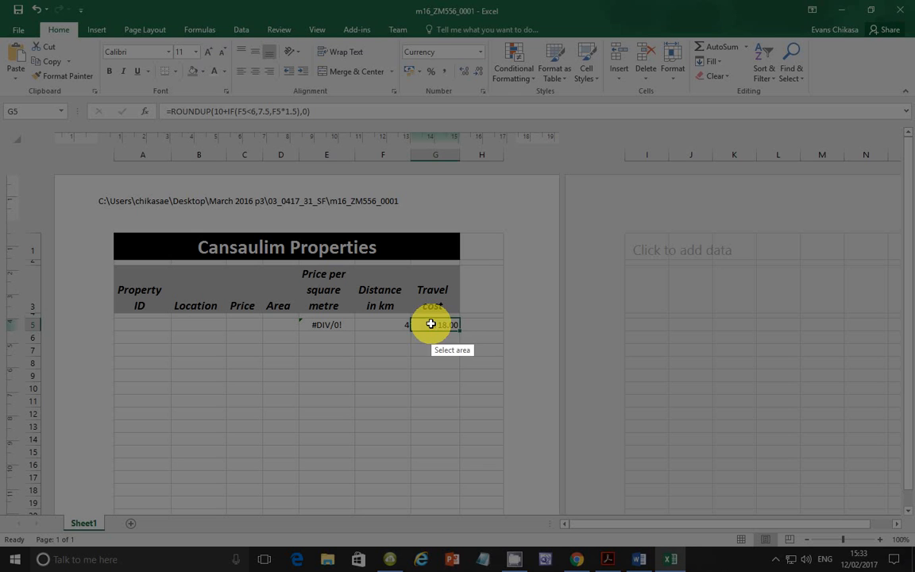
drag(409, 317, 464, 333)
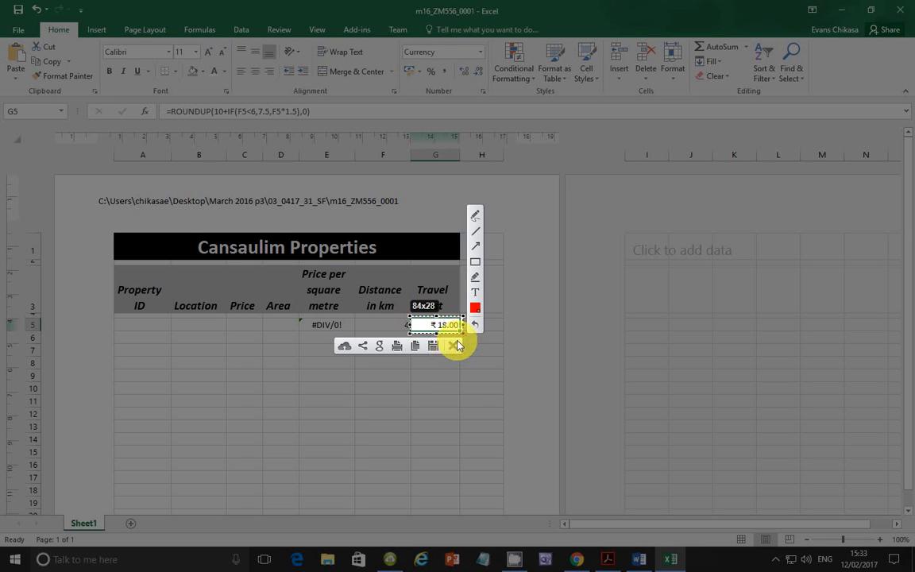
click(416, 342)
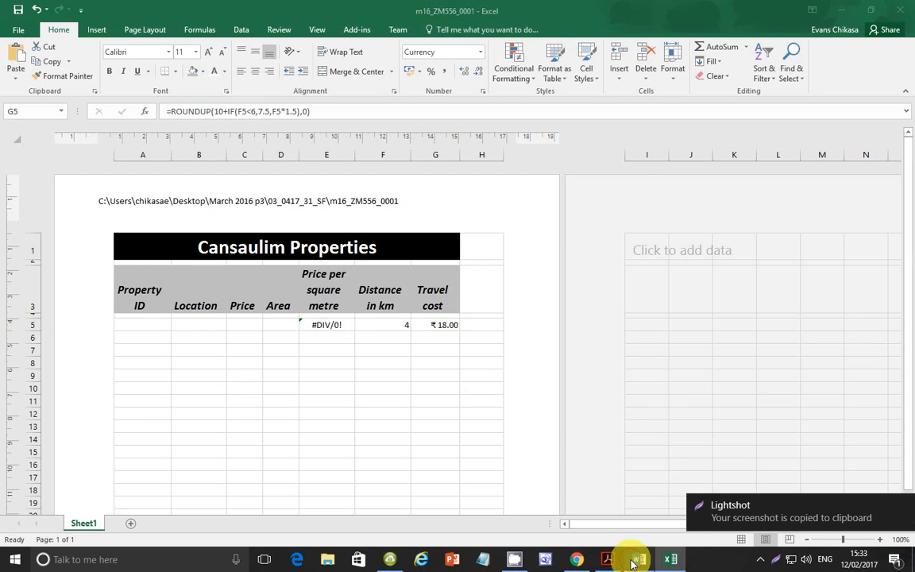
click(637, 558)
click(526, 384)
key(ctrl+v)
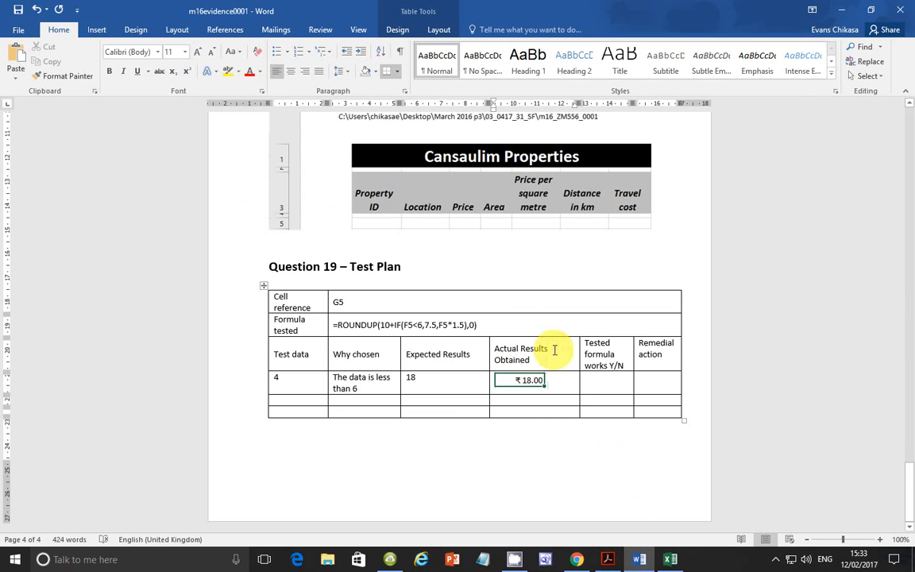
drag(435, 375, 407, 367)
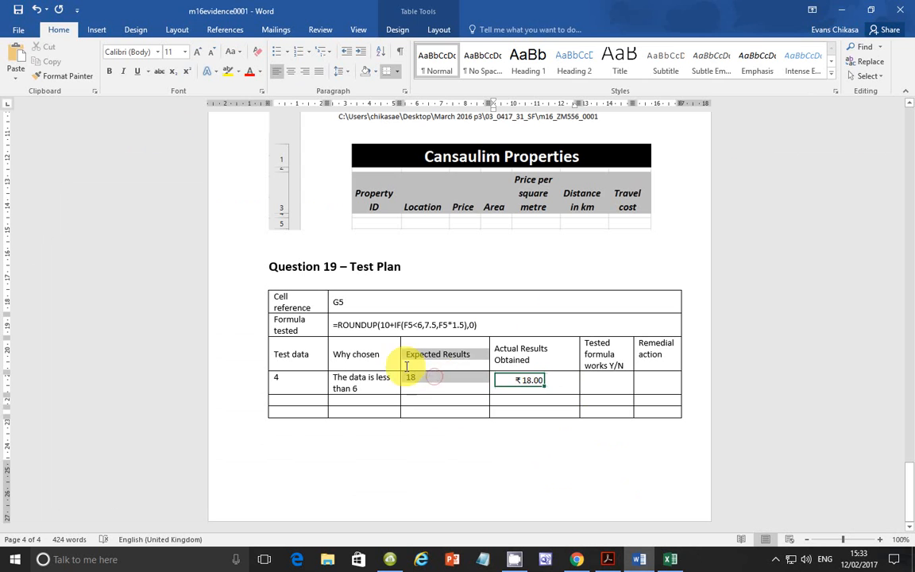
click(485, 388)
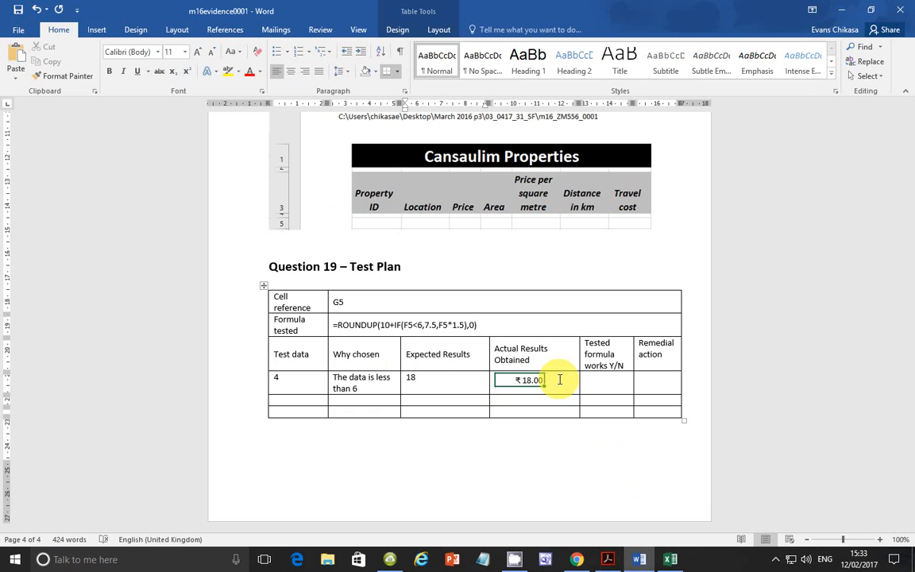
Step: Return to Excel and copy a Lightshot capture of the Distance in km and Travel cost headings with their row 5 values
click(671, 559)
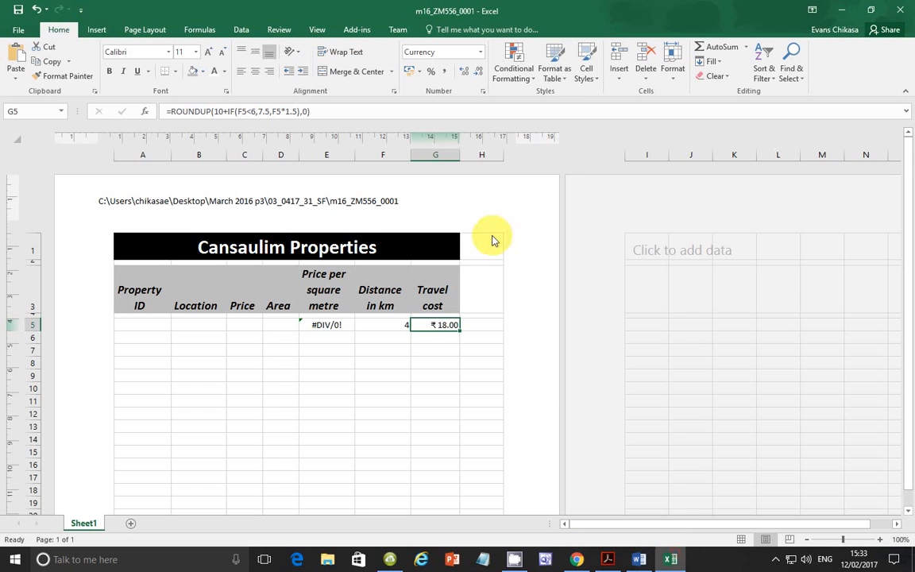
click(443, 362)
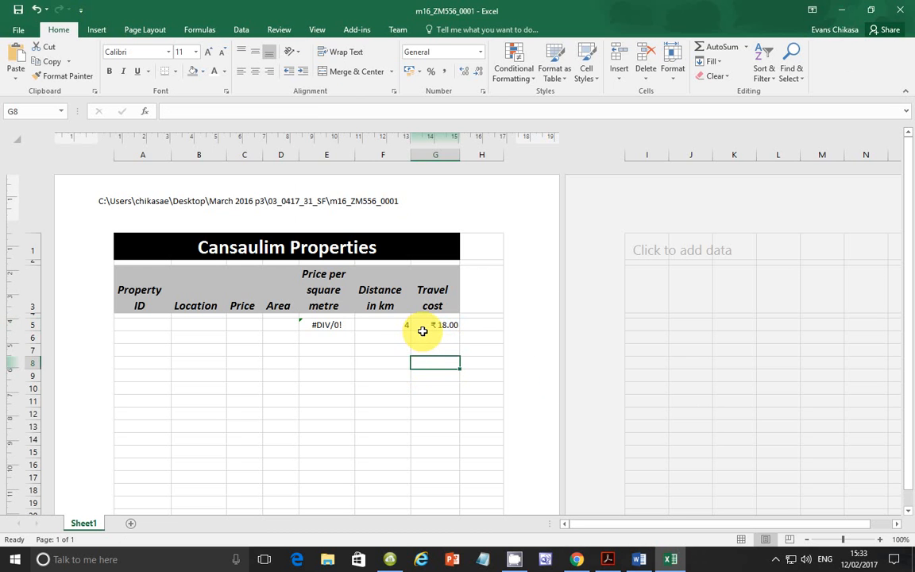
key(Print)
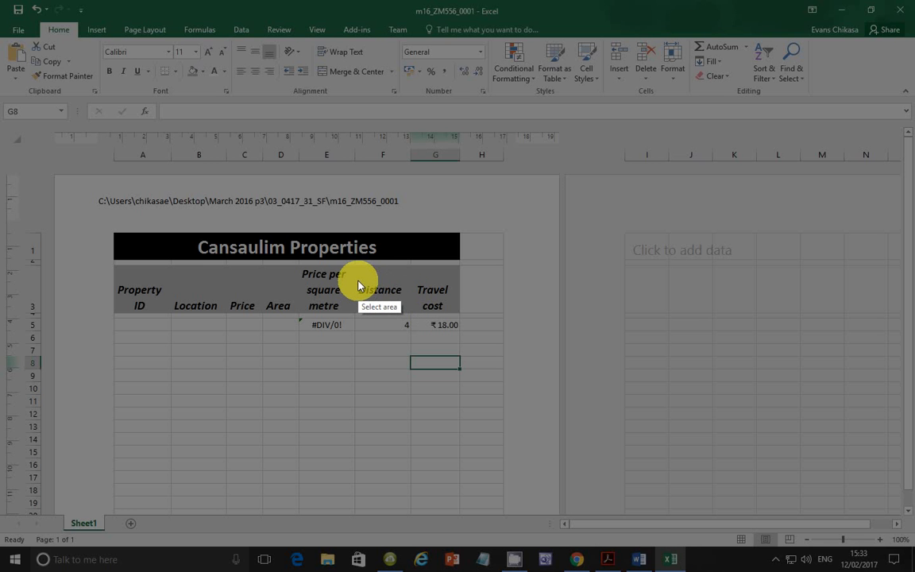
drag(358, 282, 456, 338)
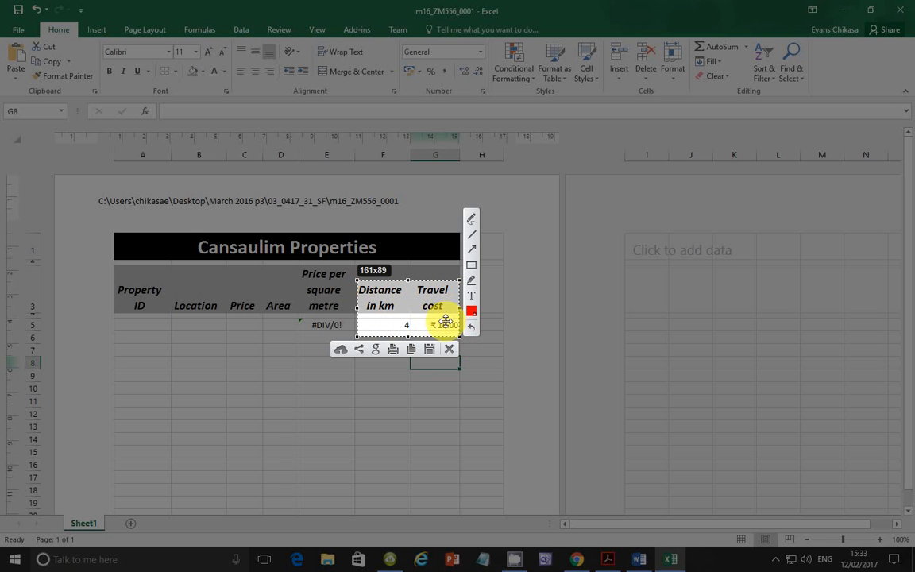
click(412, 353)
Step: Switch to Word and replace the Actual Results Obtained image for test data 4 with the copied capture
click(639, 558)
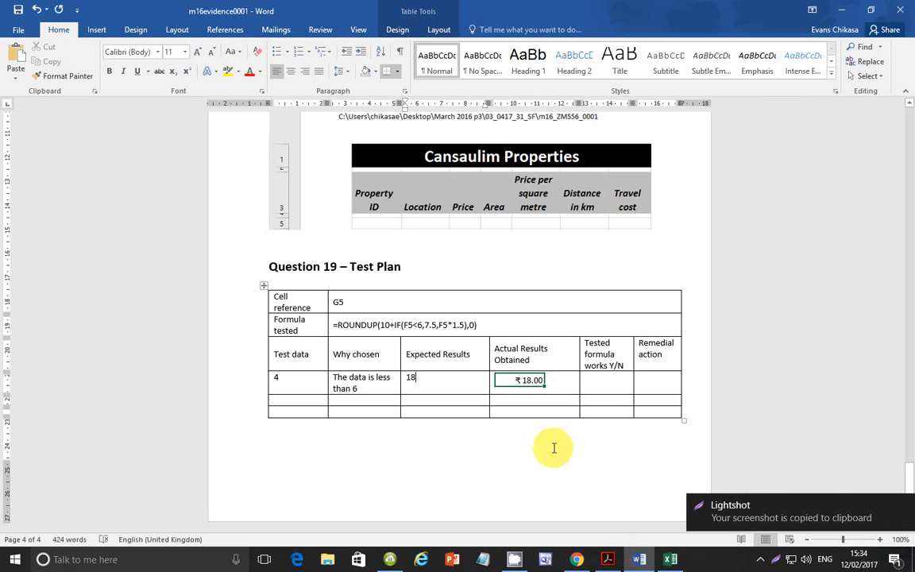
click(540, 381)
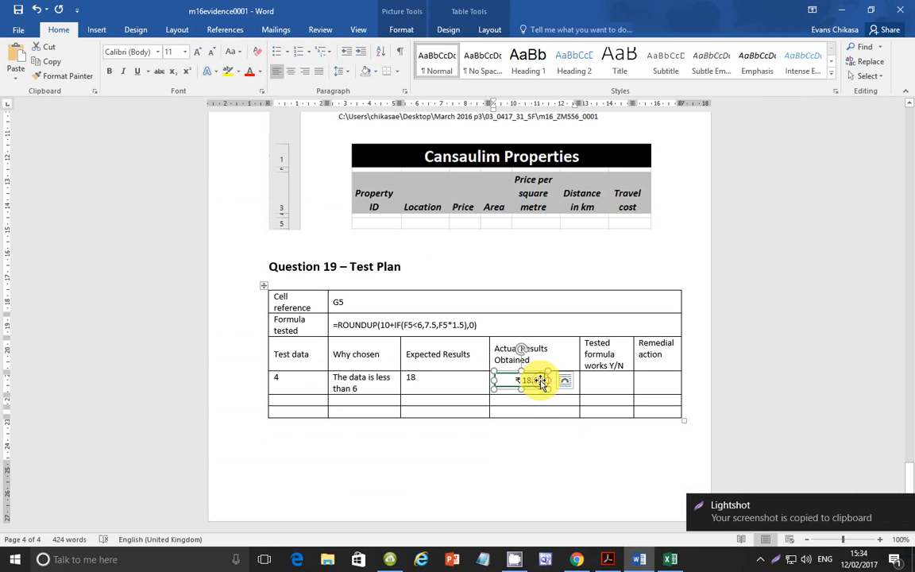
key(Delete)
key(ctrl+v)
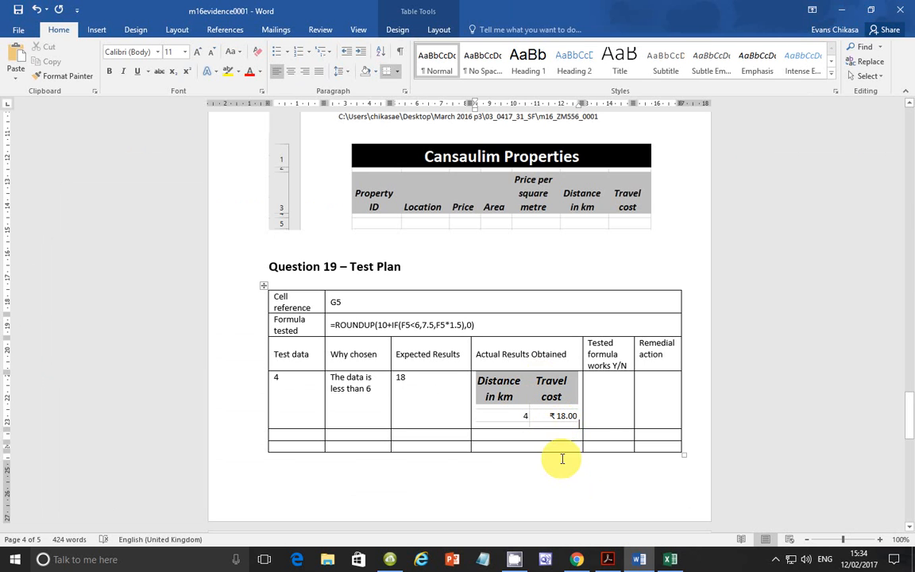
Step: Switch to the exam paper in Acrobat Reader, review the question 19 Test Plan instructions, and return to Excel
click(607, 560)
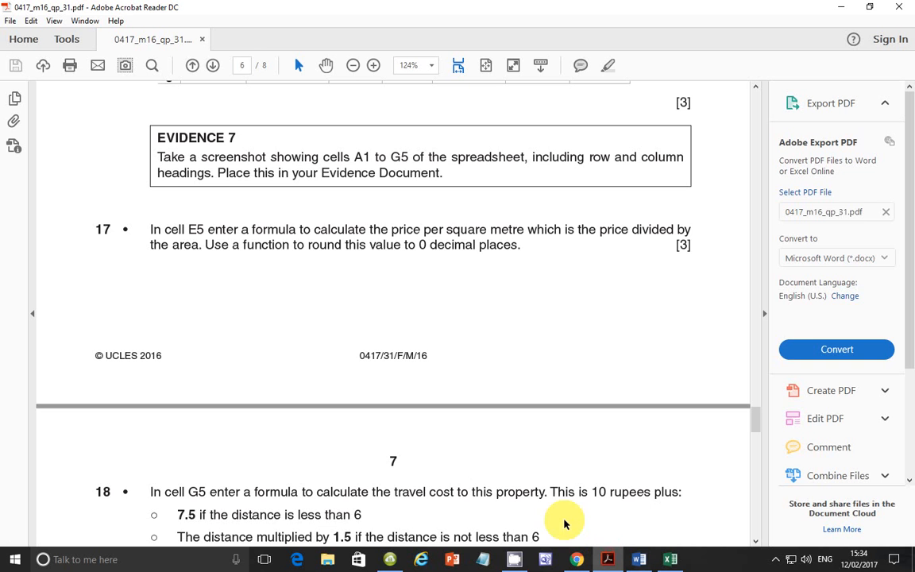
scroll(468, 439, down, 6)
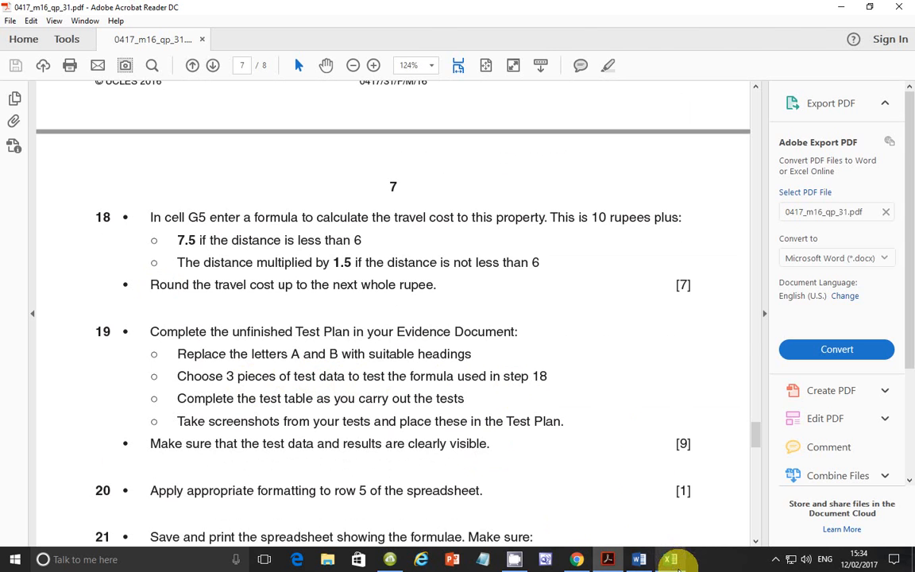
click(671, 559)
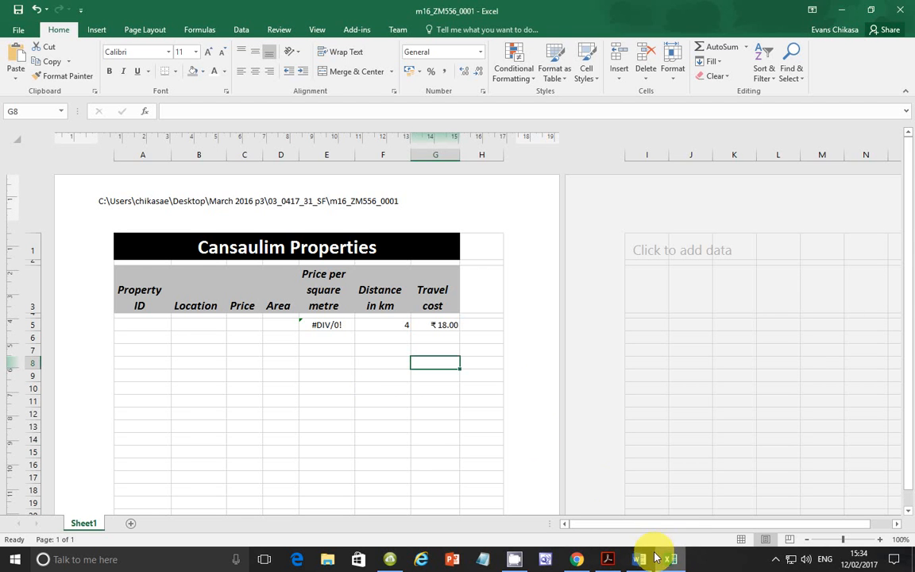
Step: Switch to Word and fill the second test row with test data 6 and the reason "Value equal to 6"
mouse_move(639, 560)
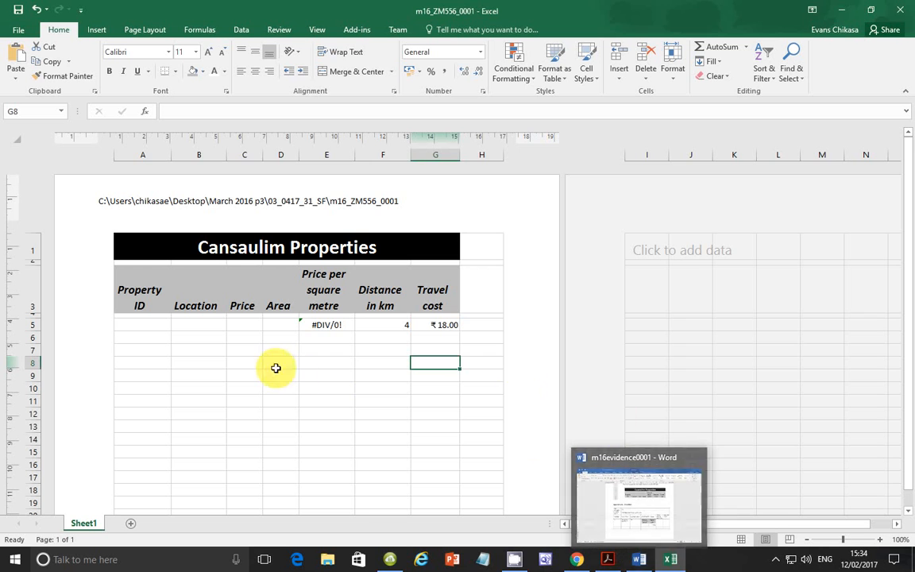
click(640, 560)
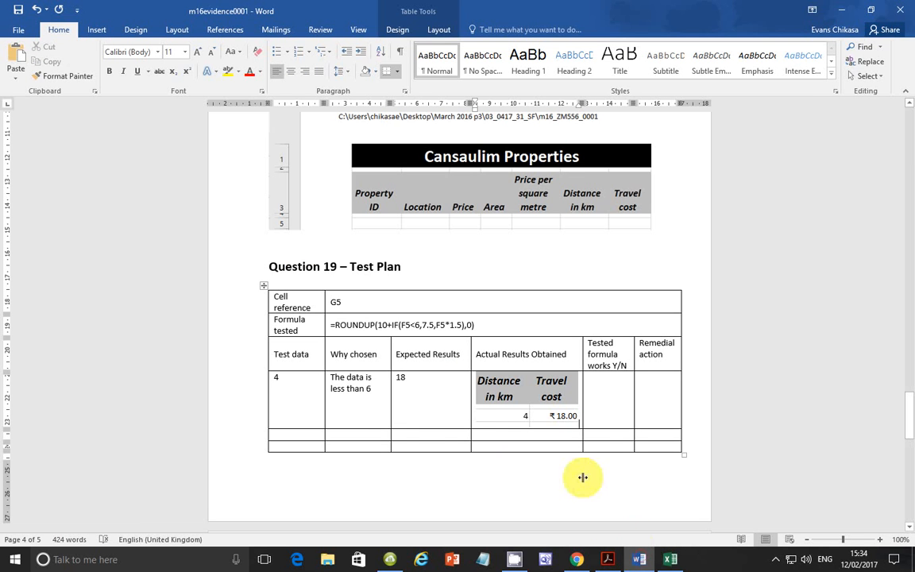
click(311, 432)
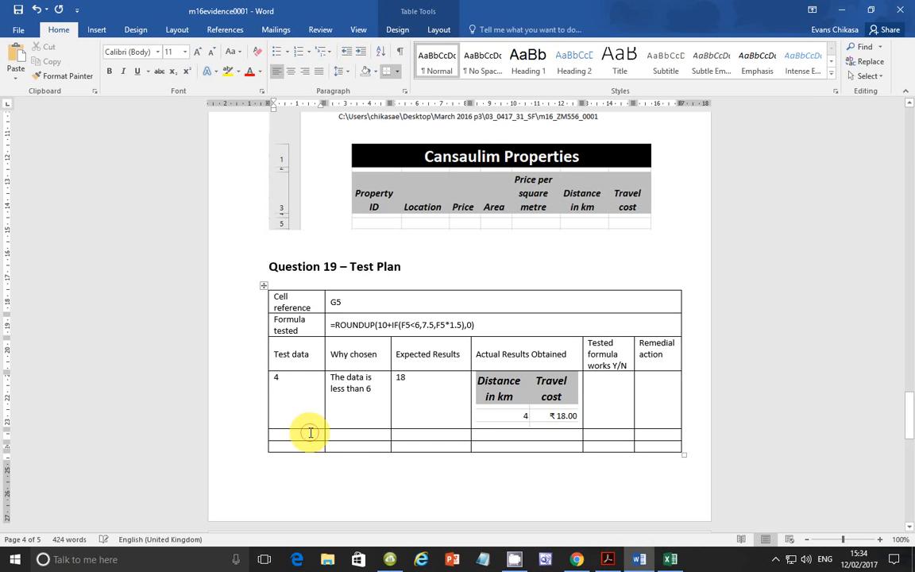
text(6)
click(349, 429)
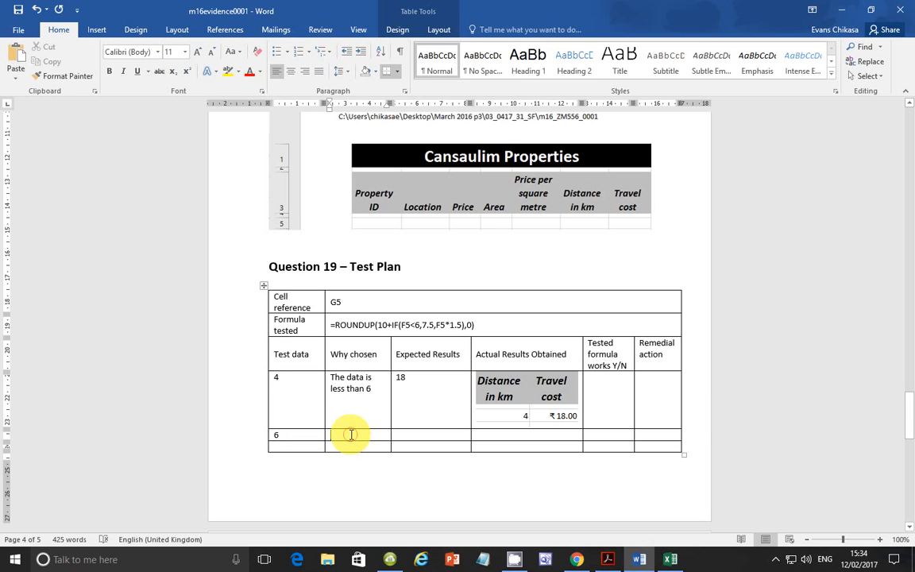
text(val)
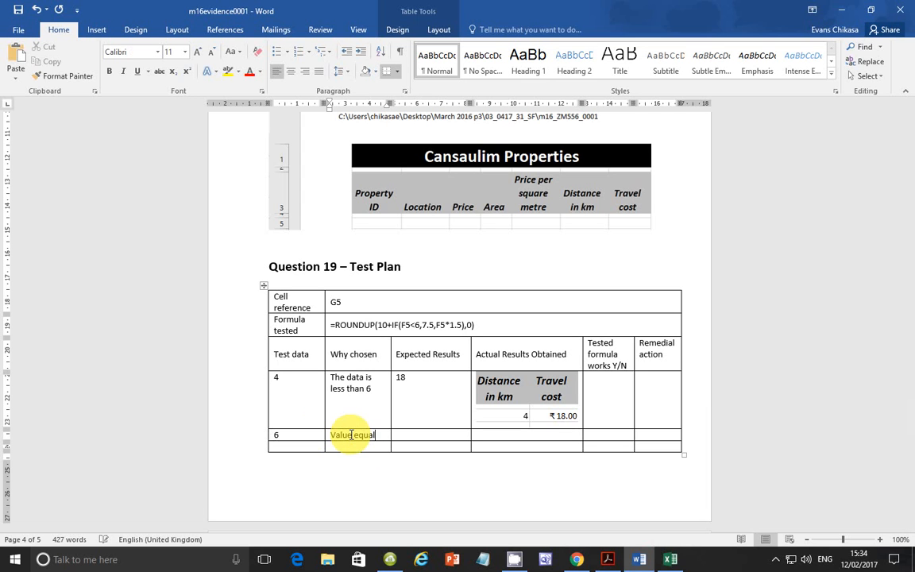
text(ue equal to 6)
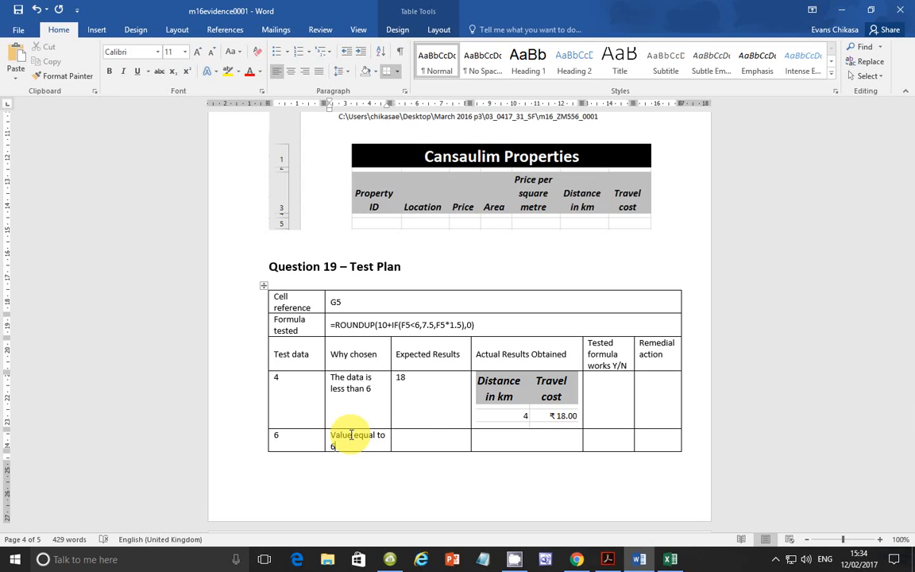
Step: Check the formula's F5<6 condition and F5*1.5 part, and enter 19 as the expected result for test data 6
click(421, 439)
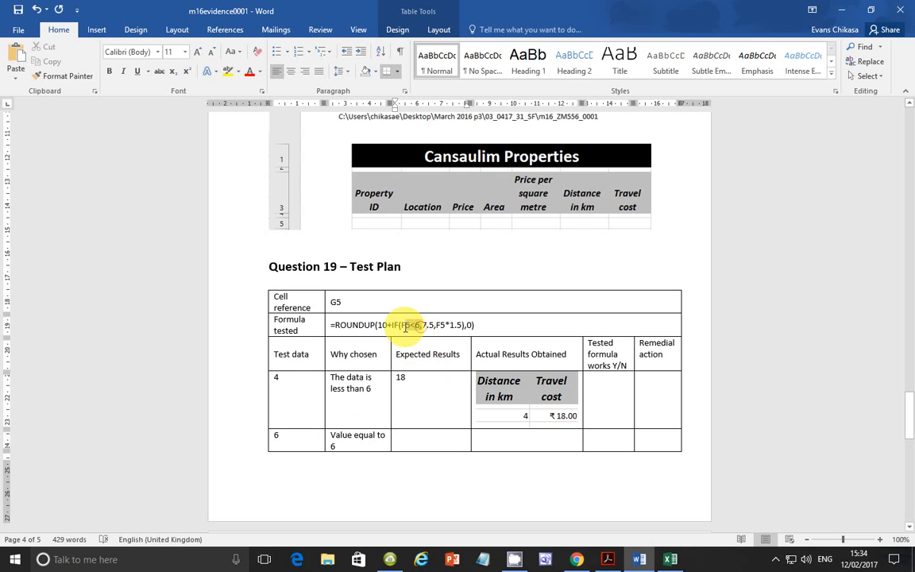
drag(401, 325, 422, 324)
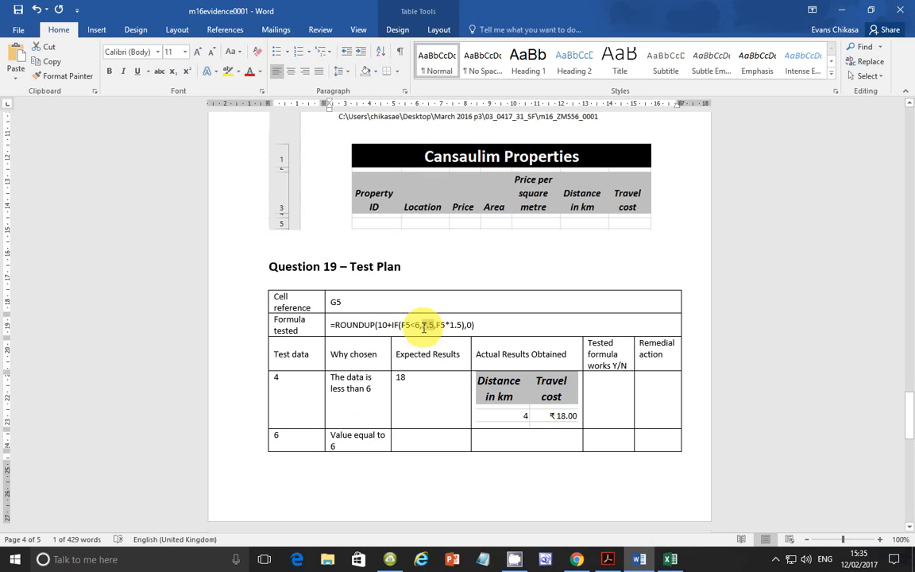
click(438, 325)
drag(437, 325, 463, 326)
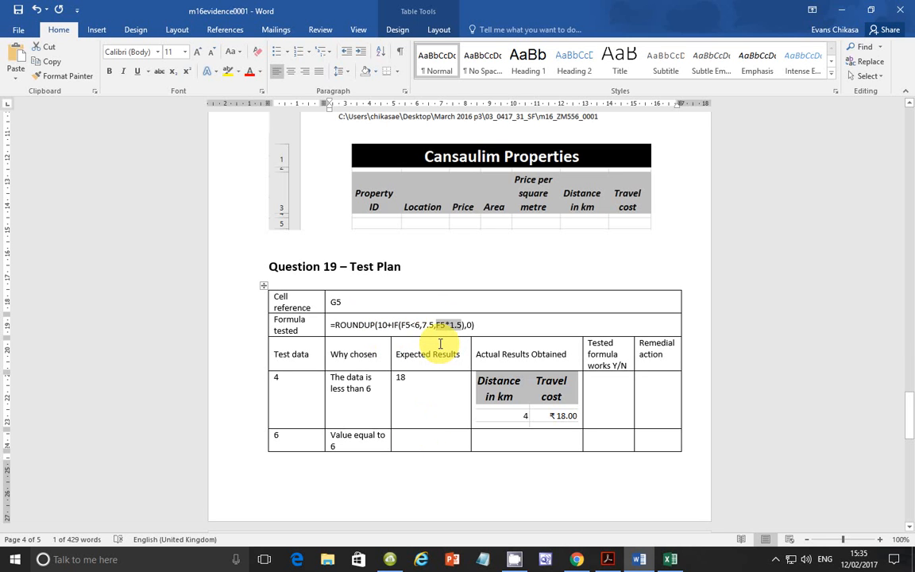
click(423, 438)
text(19)
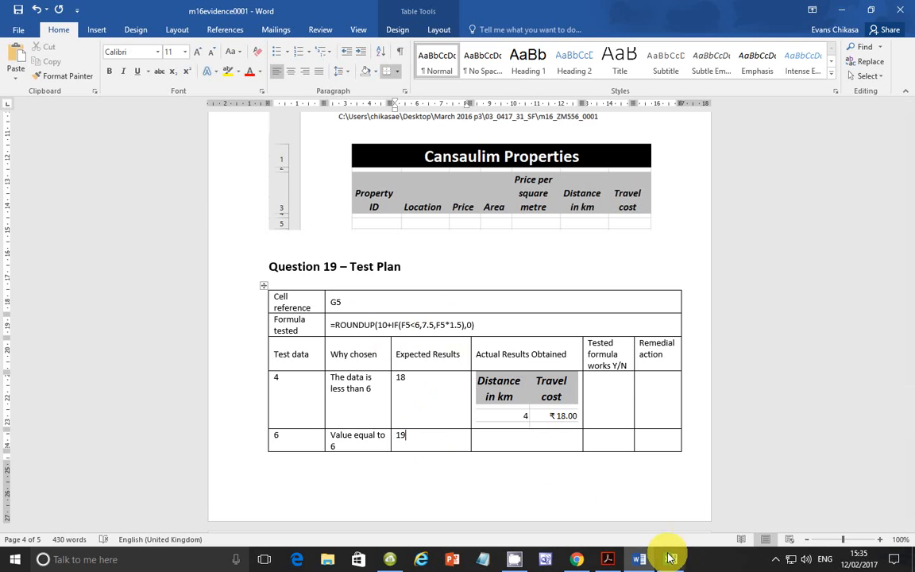
Step: Switch to Excel and set the distance in cell F5 to 6
click(669, 559)
click(392, 326)
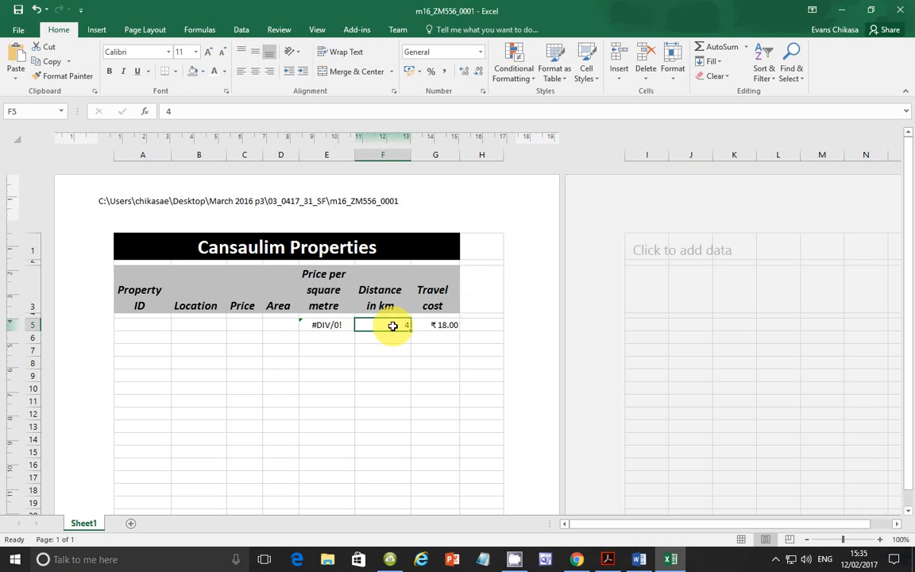
text(6)
key(Return)
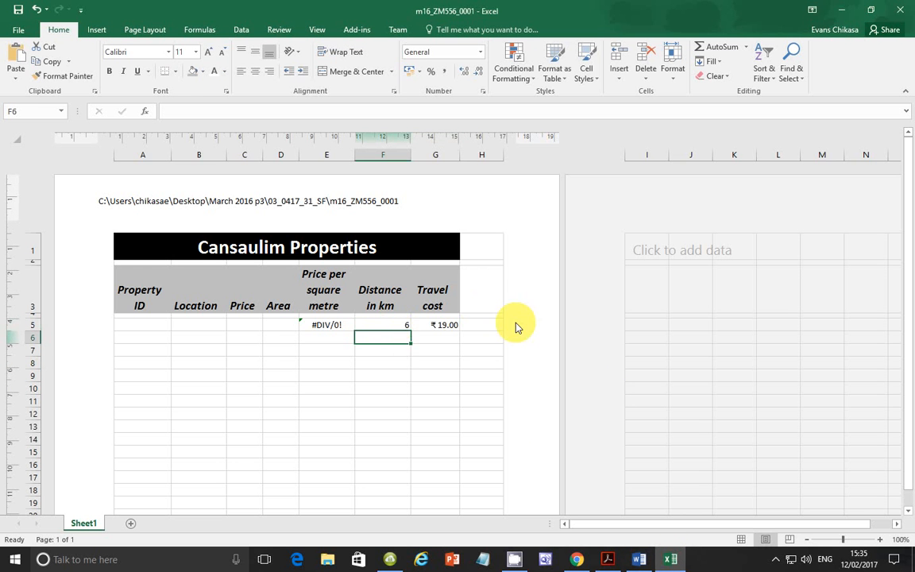
Step: Capture the Distance in km and Travel cost columns down to row 5 and paste the image into Word as test data 6's actual result
key(Print)
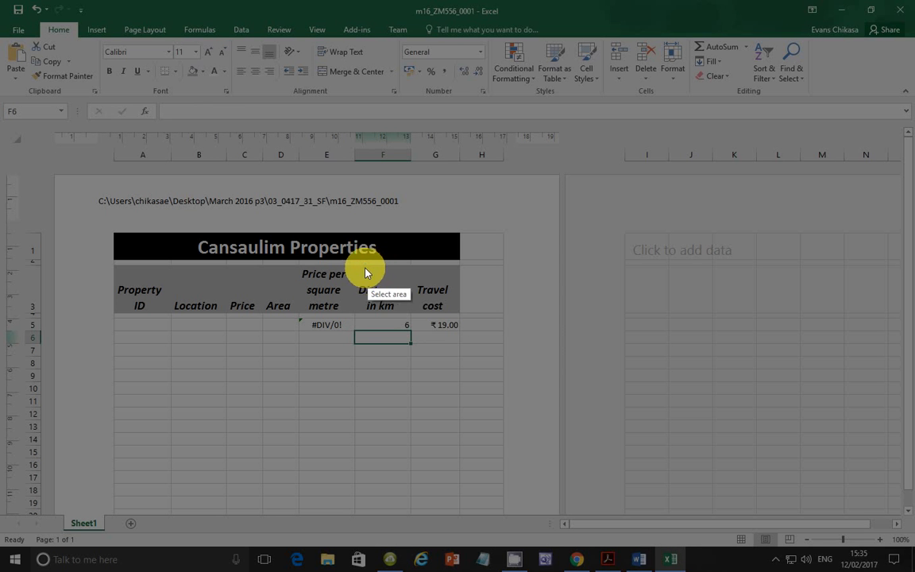
drag(354, 266, 461, 334)
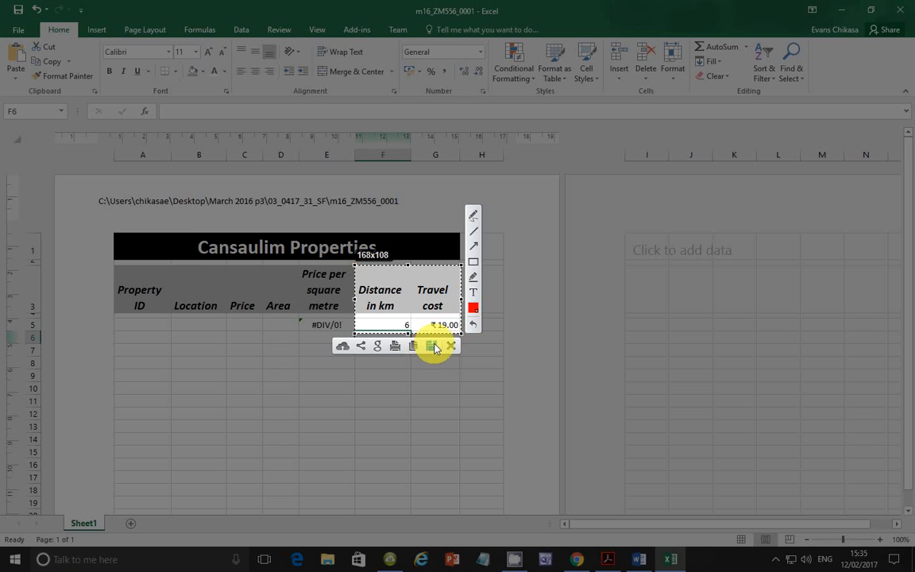
drag(406, 332, 407, 332)
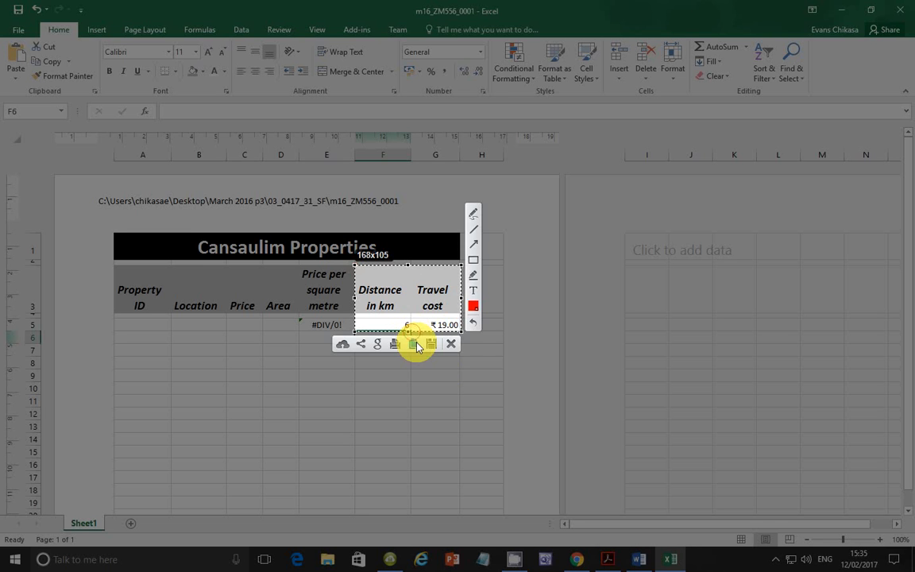
click(413, 344)
click(640, 560)
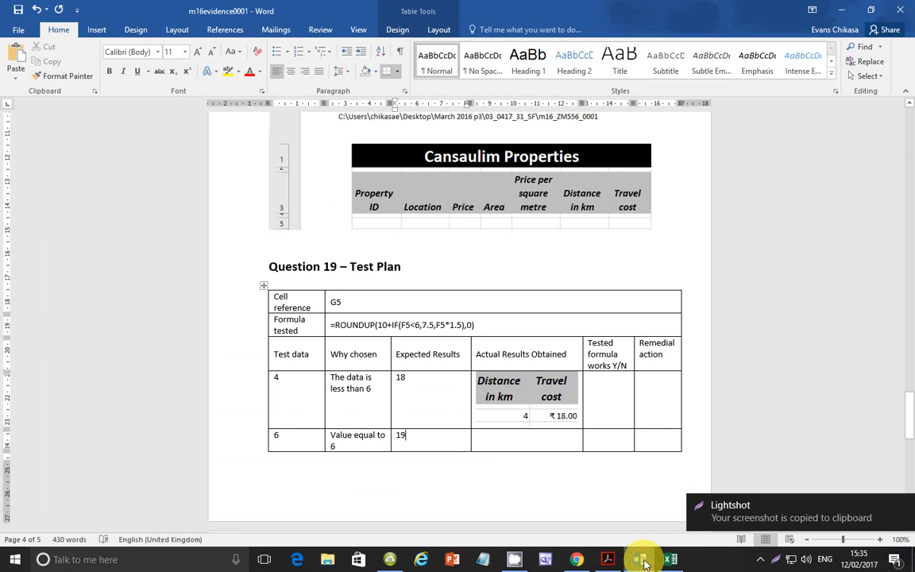
click(517, 434)
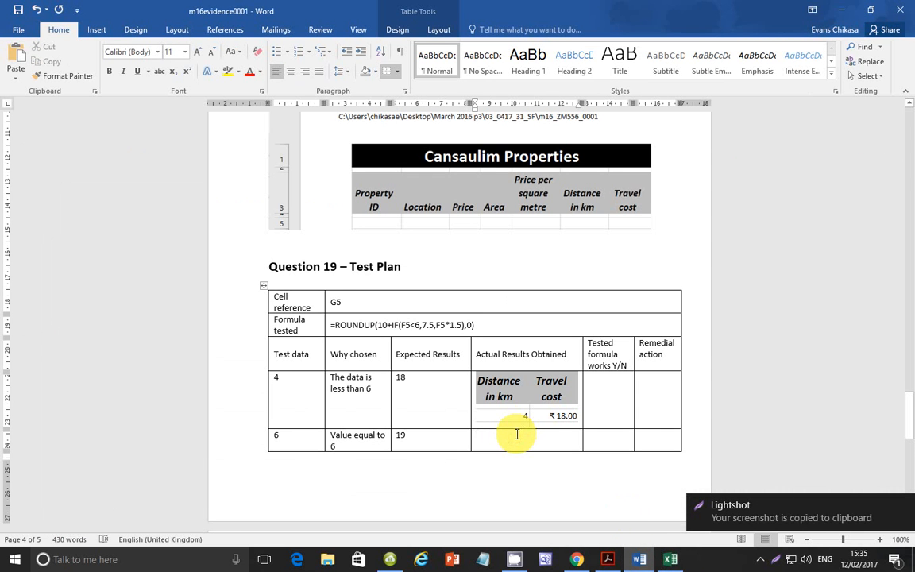
key(ctrl+v)
Step: Mark the tested formula as working with Y and enter None as the remedial action for test data 4
scroll(588, 382, up, 5)
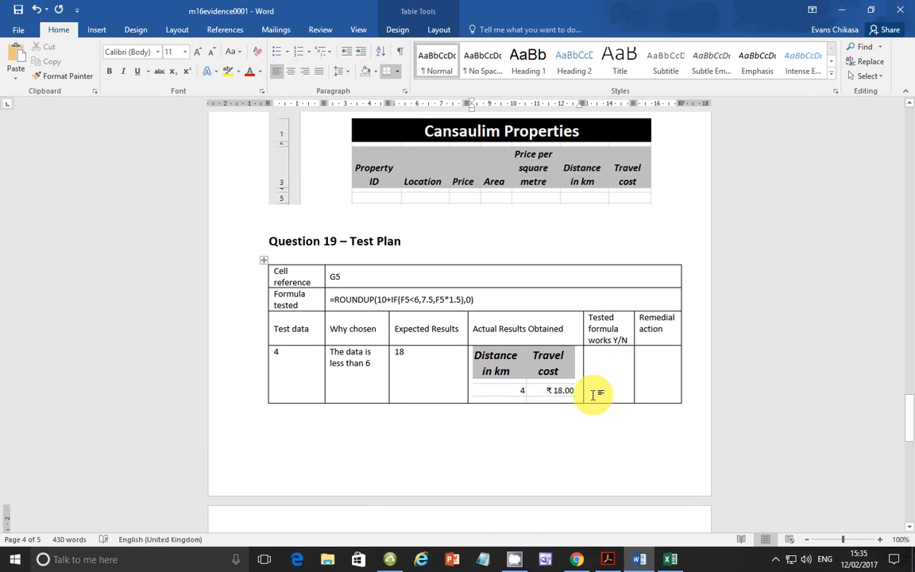
click(594, 356)
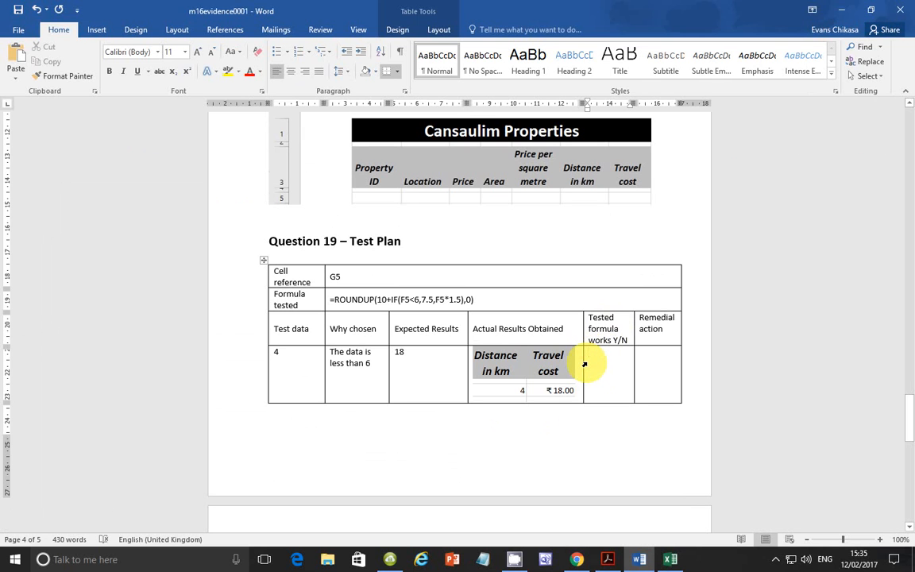
text(Y)
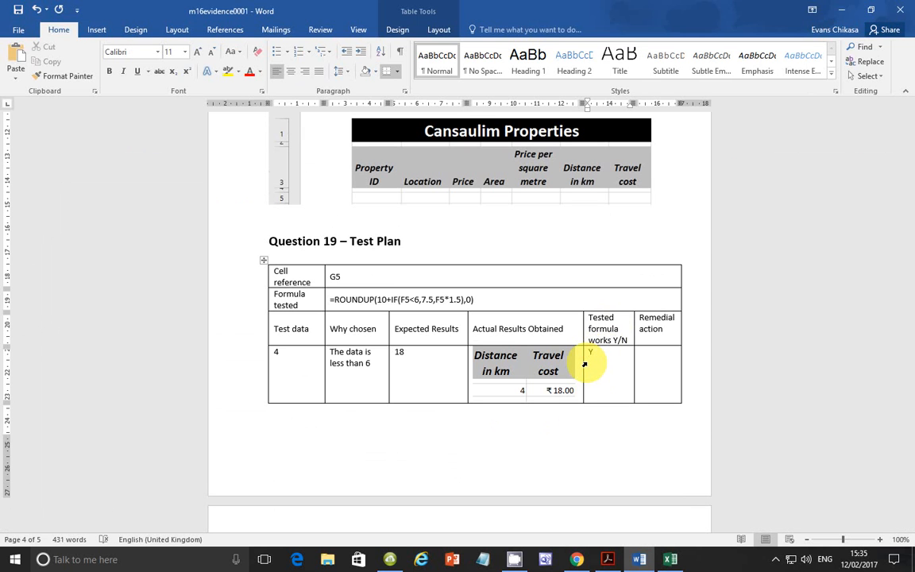
click(665, 363)
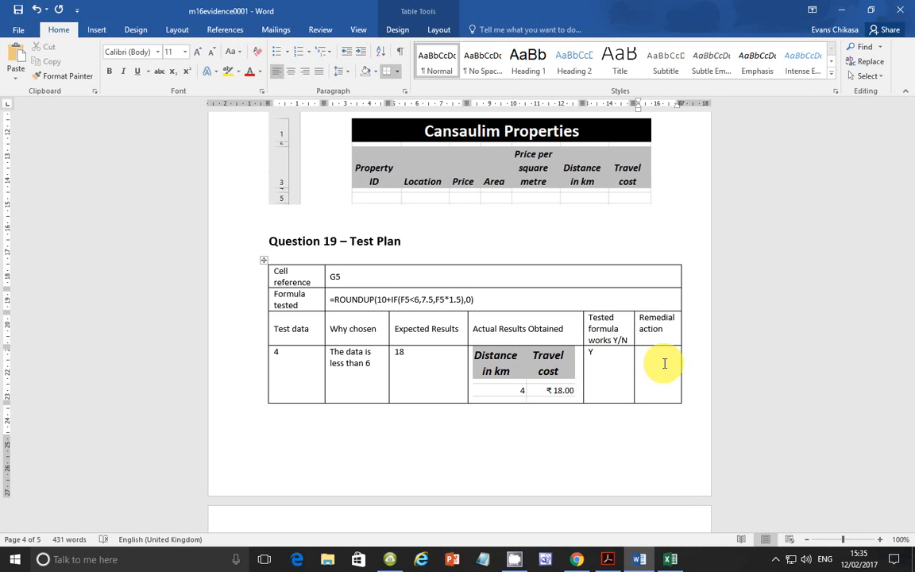
text(None)
Step: Enter Y for the formula working and None for the remedial action in the test data 6 row
scroll(662, 364, down, 5)
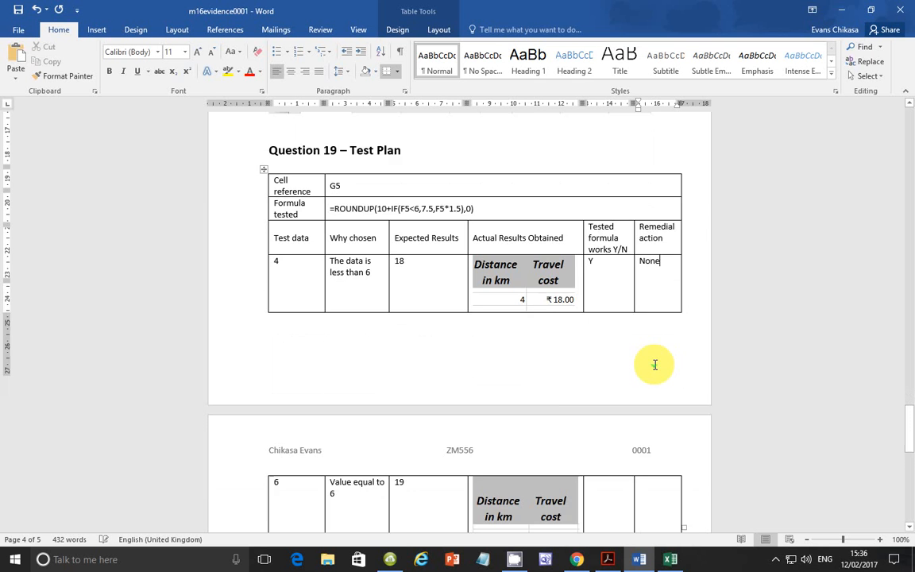
click(610, 376)
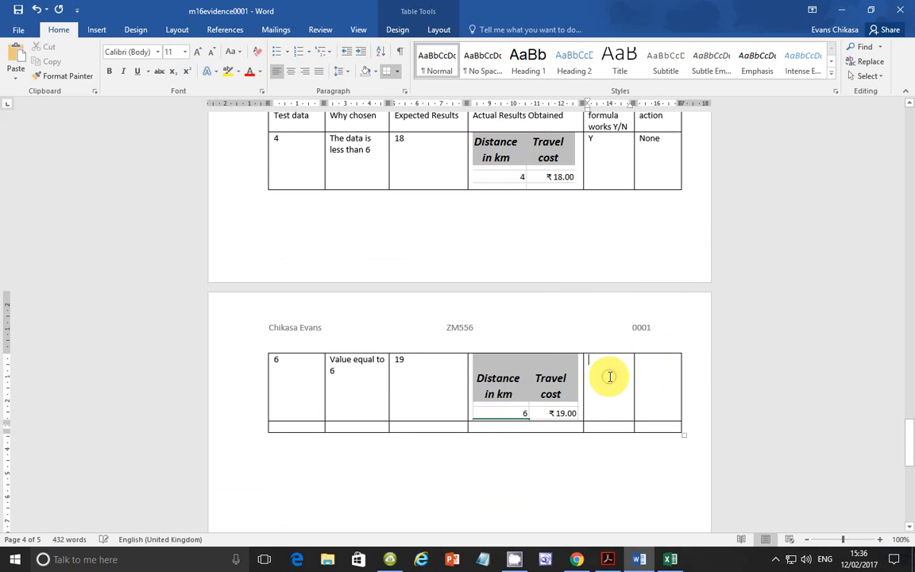
text(Y)
key(Tab)
text(None)
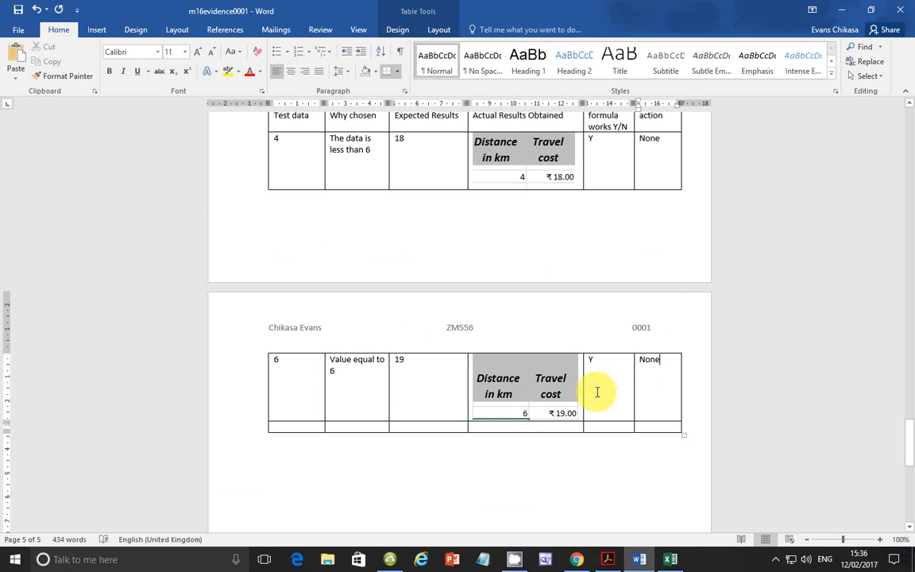
Step: Check task 19 in the exam paper, and fill Word's third test row with test data 8 and the reason "Value above 6"
click(612, 559)
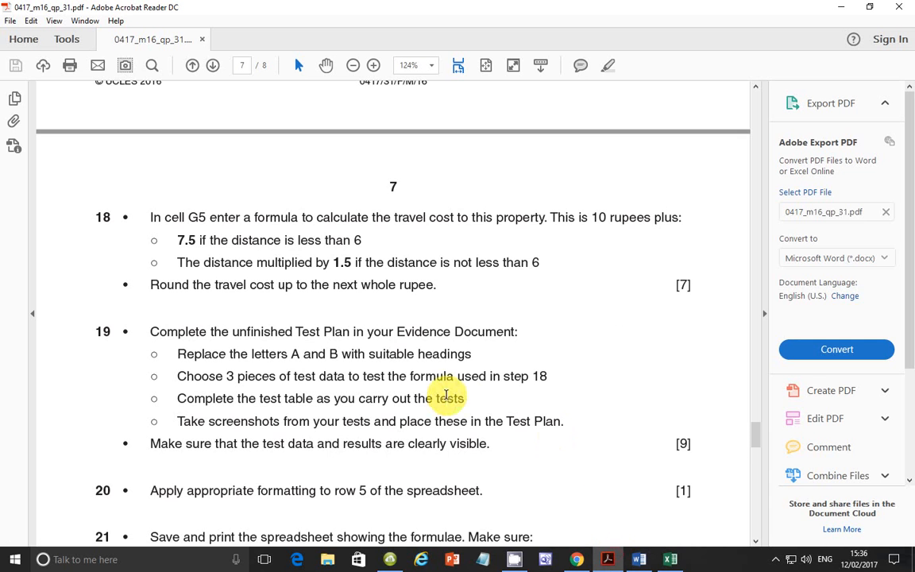
click(668, 561)
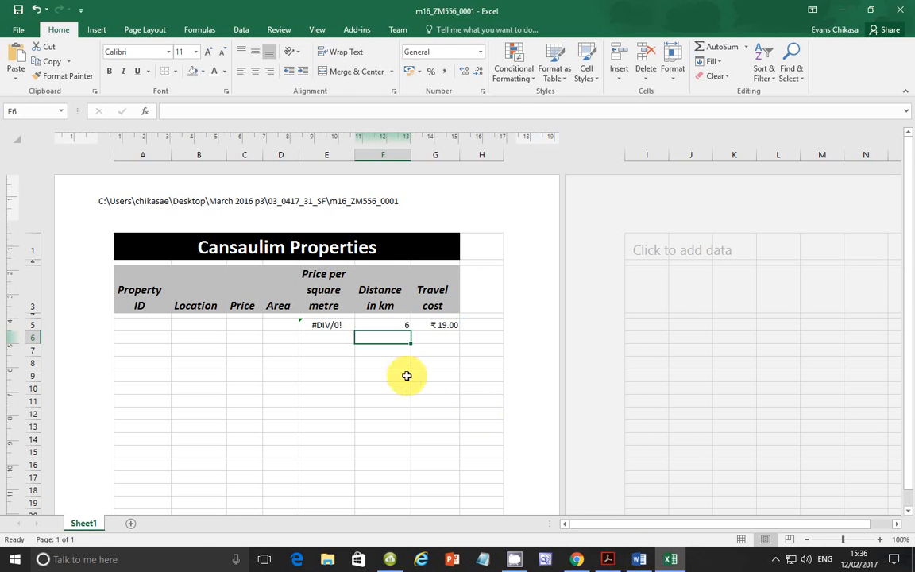
click(639, 559)
click(311, 424)
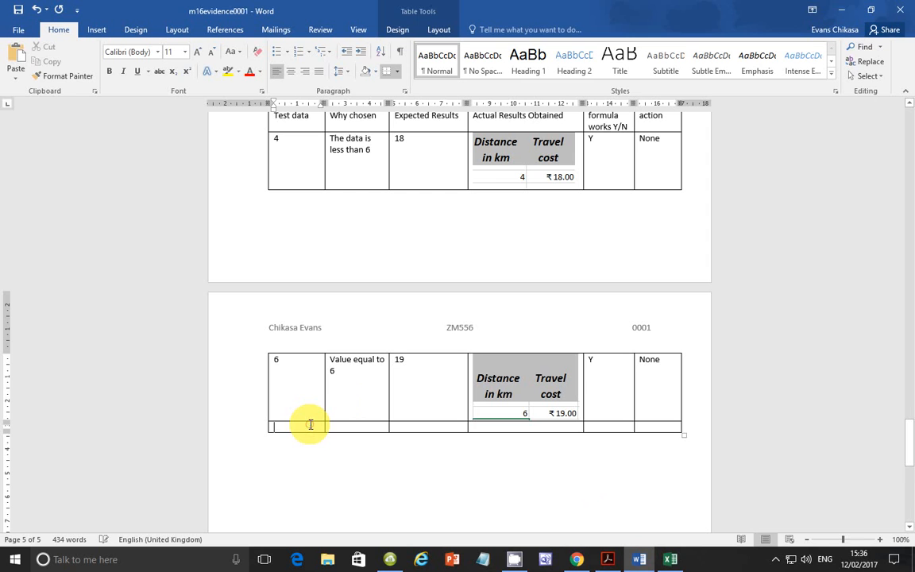
text(8)
click(339, 427)
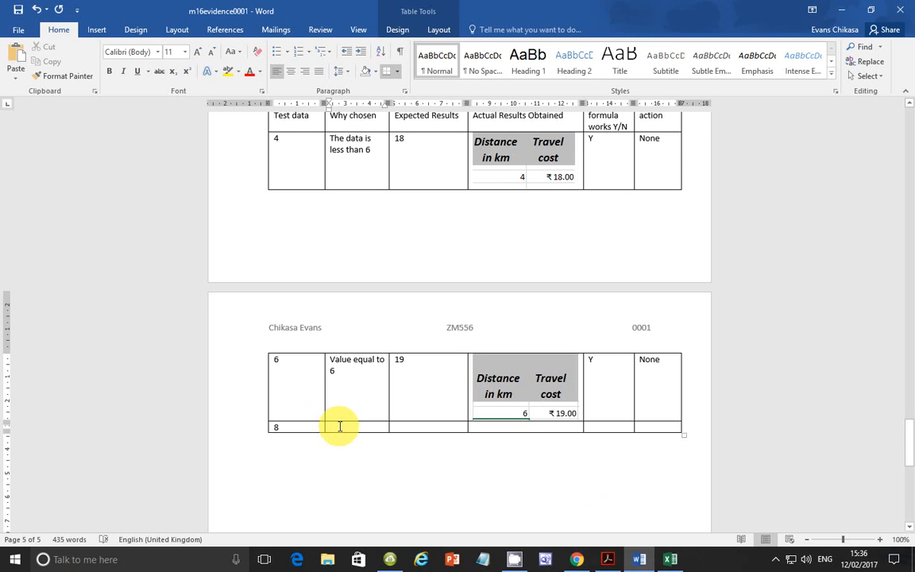
text(Value above 6)
Step: Check the F5*1.5 part of the tested formula and enter 22 as the expected result for test data 8
click(408, 427)
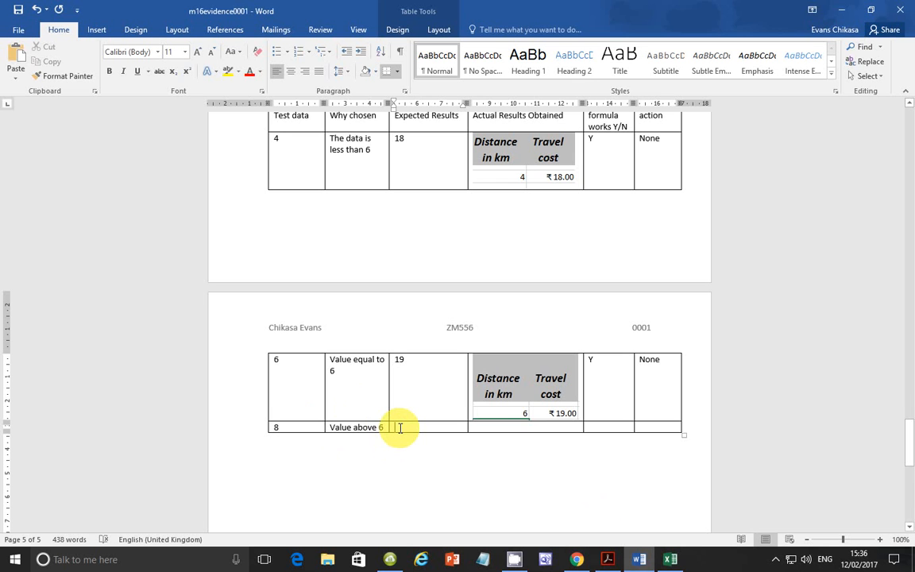
scroll(399, 427, up, 2)
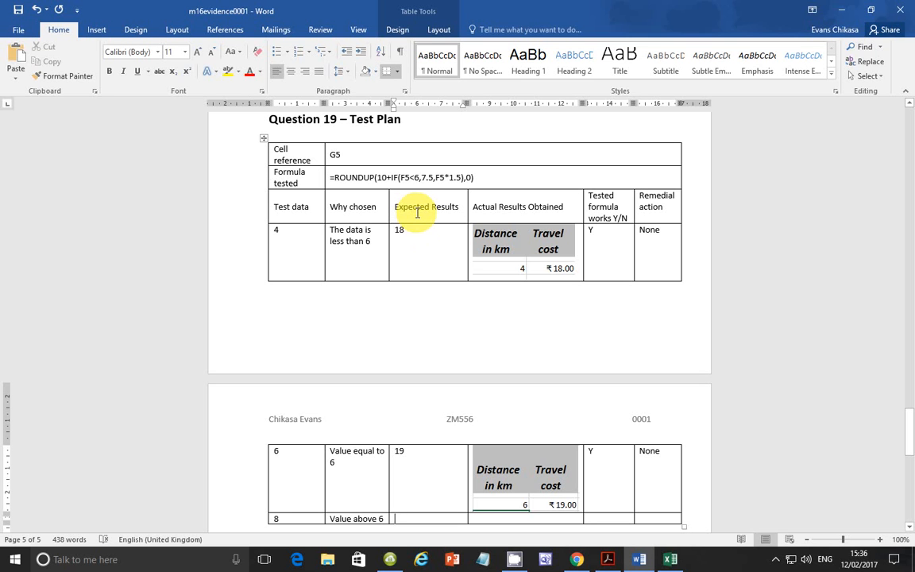
scroll(397, 246, down, 3)
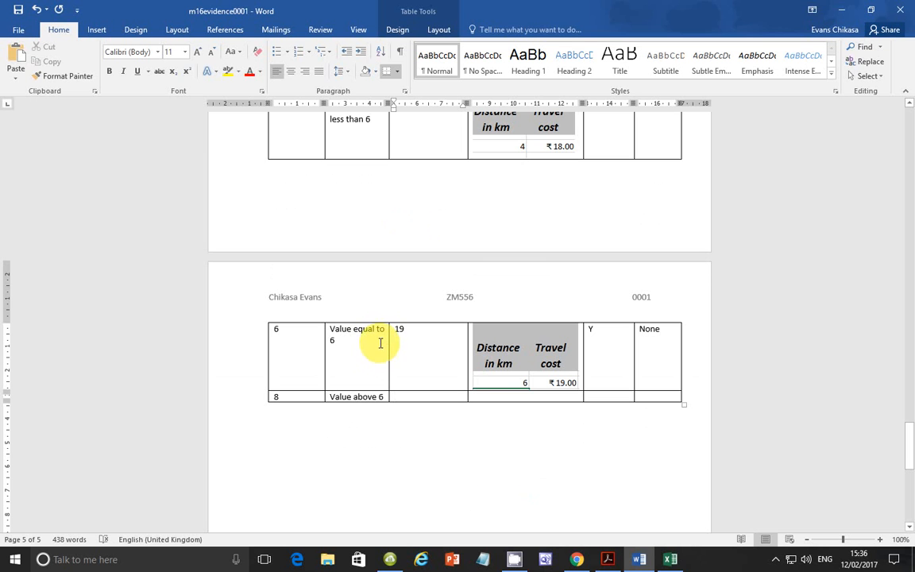
scroll(378, 342, up, 6)
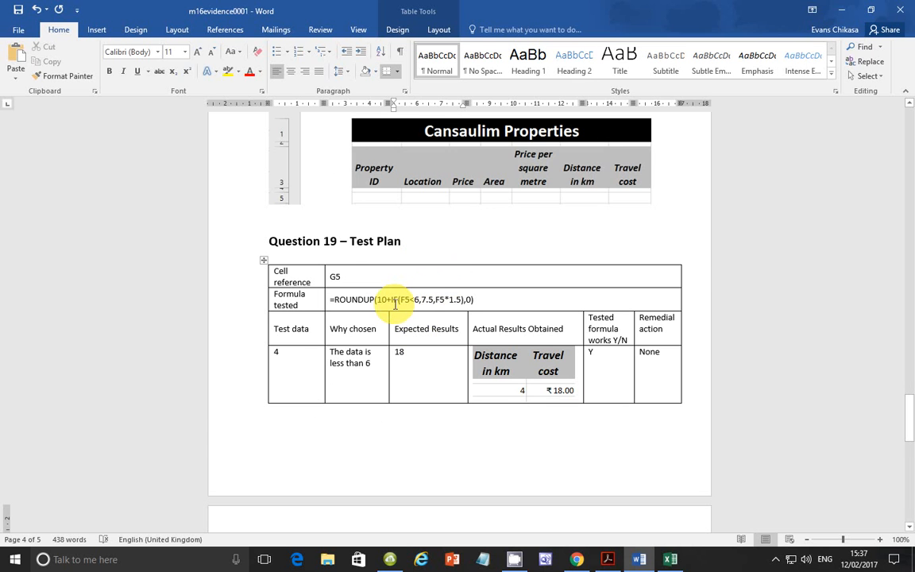
scroll(404, 310, down, 2)
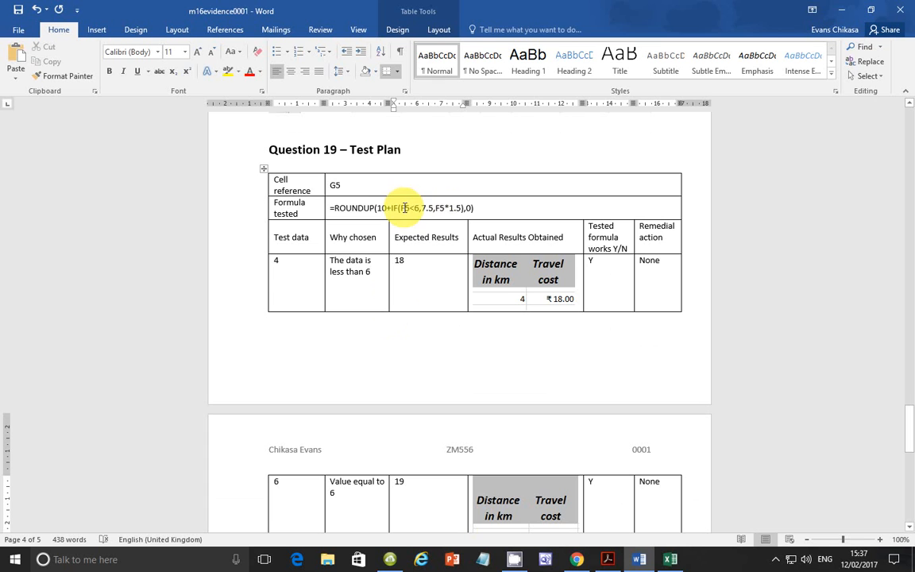
drag(399, 208, 463, 209)
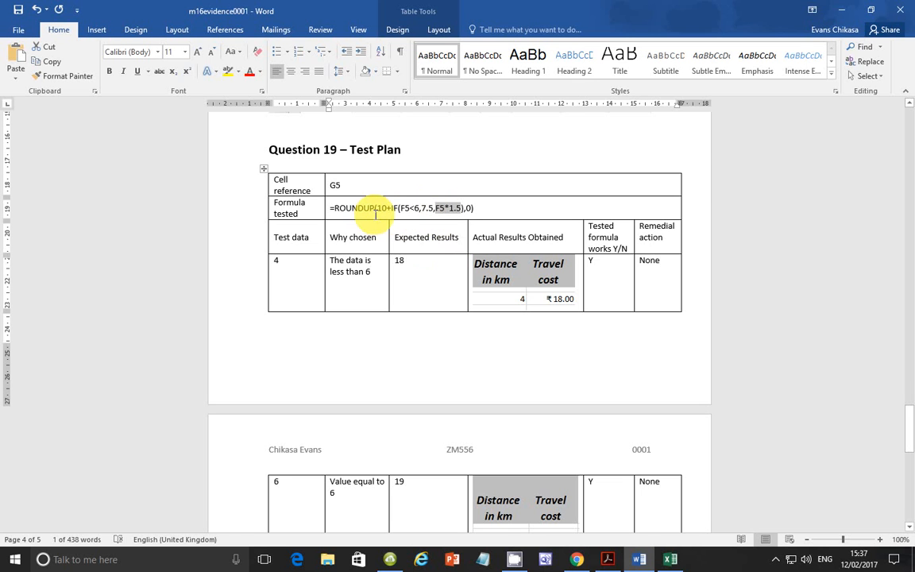
scroll(413, 227, down, 5)
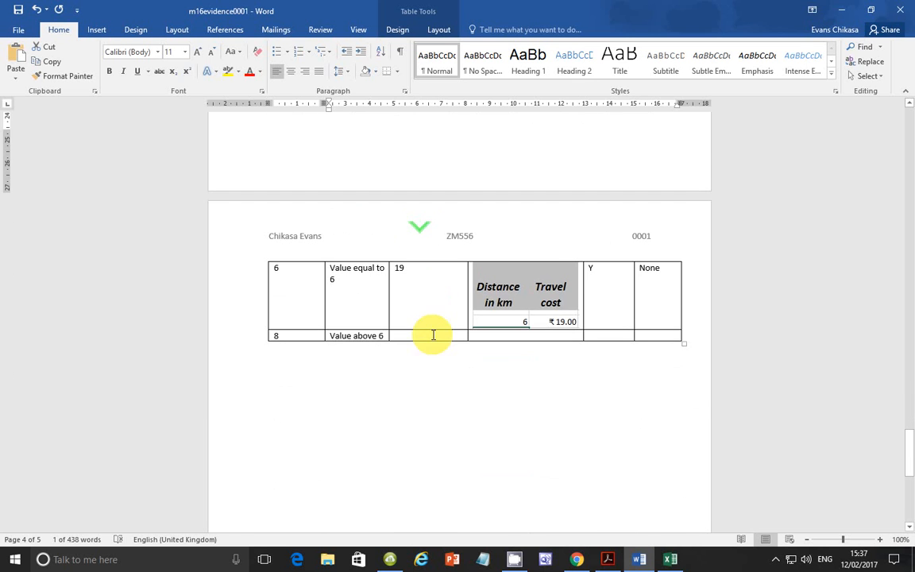
click(423, 334)
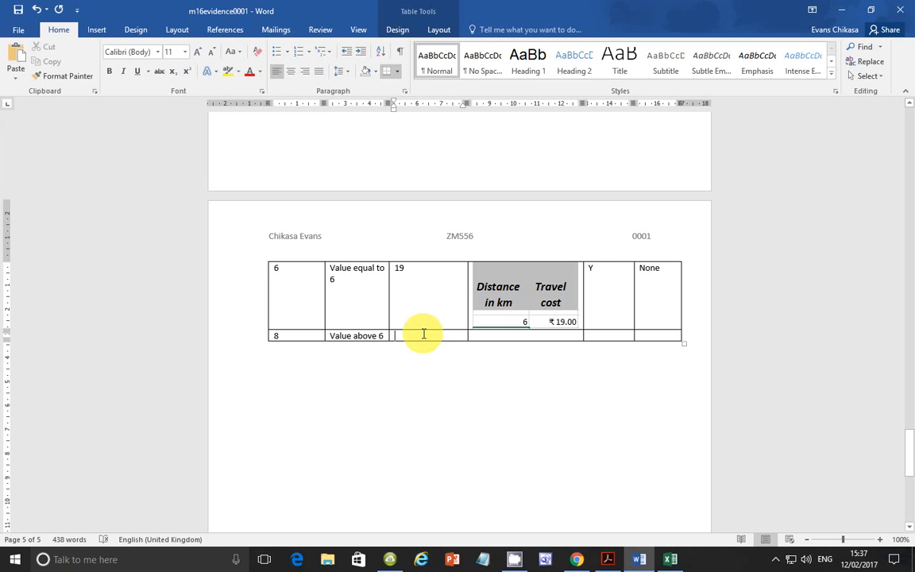
text(22)
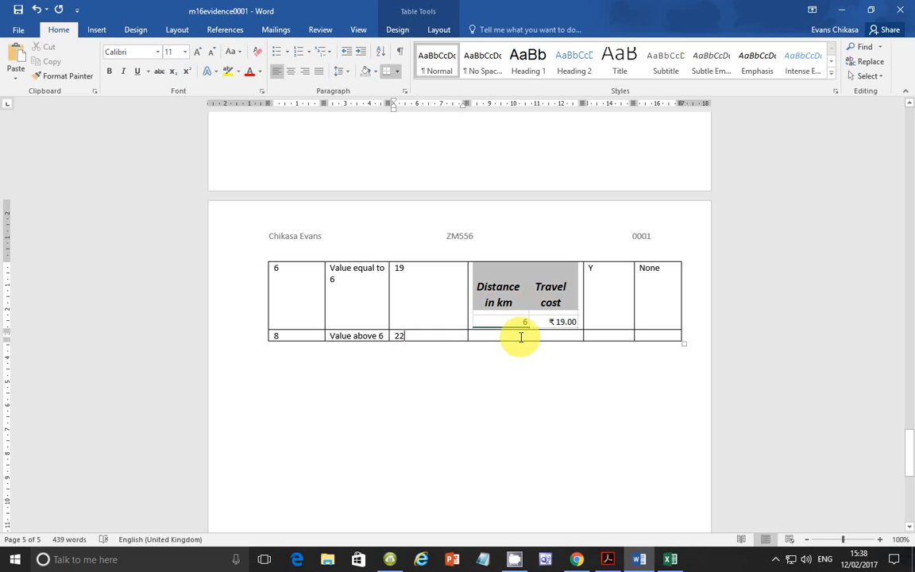
Step: Switch to Excel and set the distance in cell F5 to 8
click(670, 559)
click(396, 321)
text(8)
key(Return)
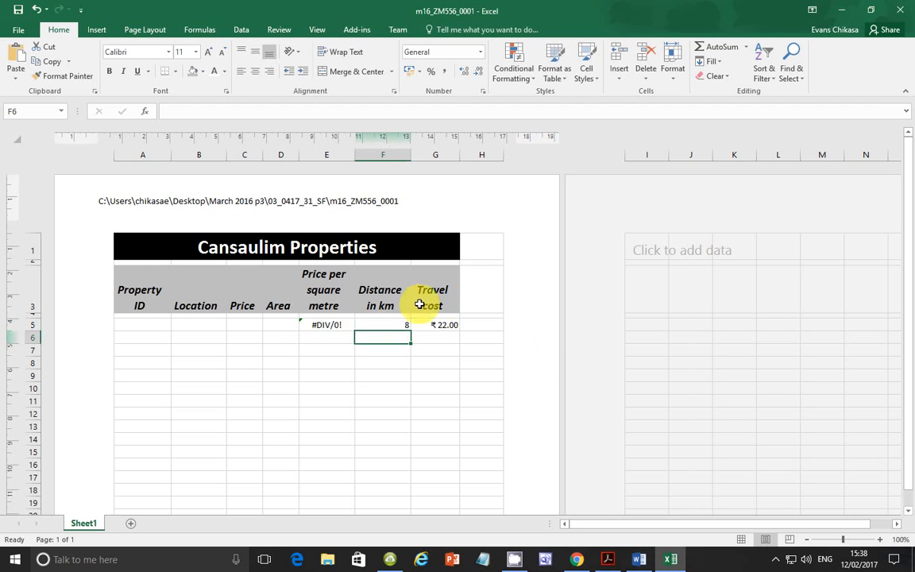
Step: Capture the Distance in km and Travel cost columns down to row 5 and paste the image into Word as test data 8's actual result
click(398, 387)
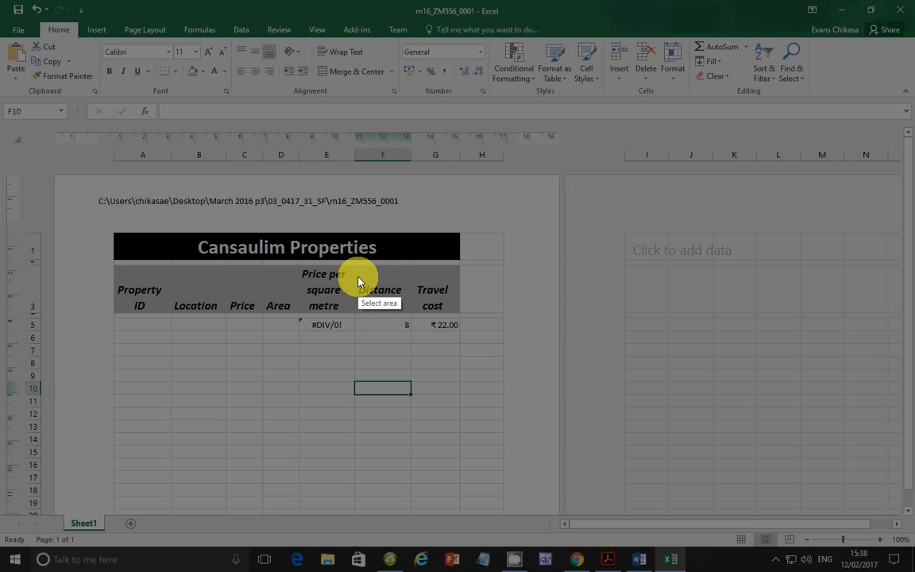
drag(358, 276, 459, 332)
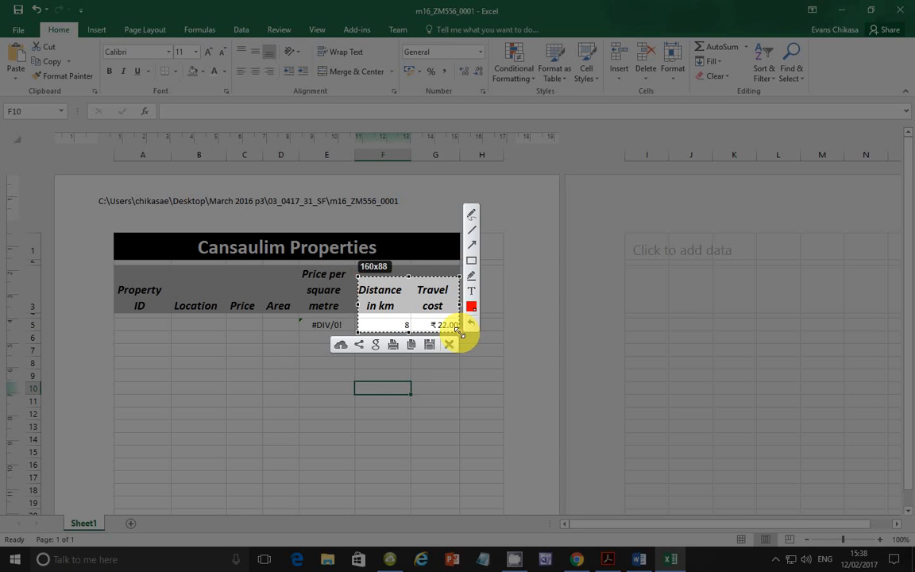
click(410, 344)
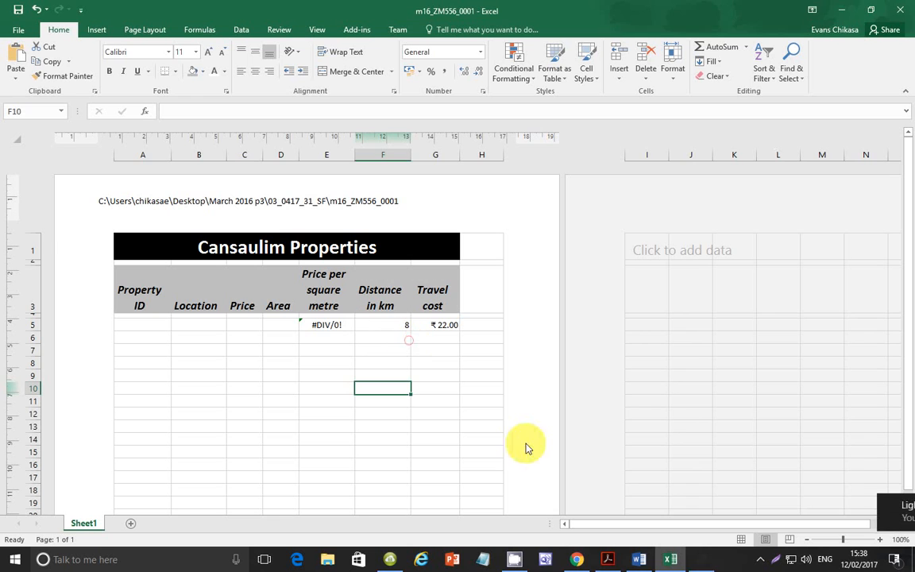
click(638, 556)
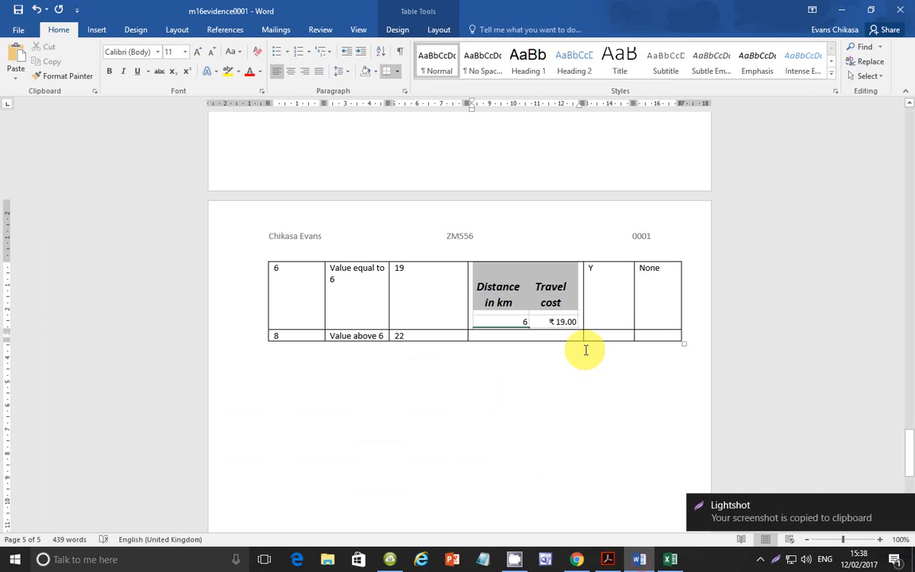
click(544, 340)
key(ctrl+v)
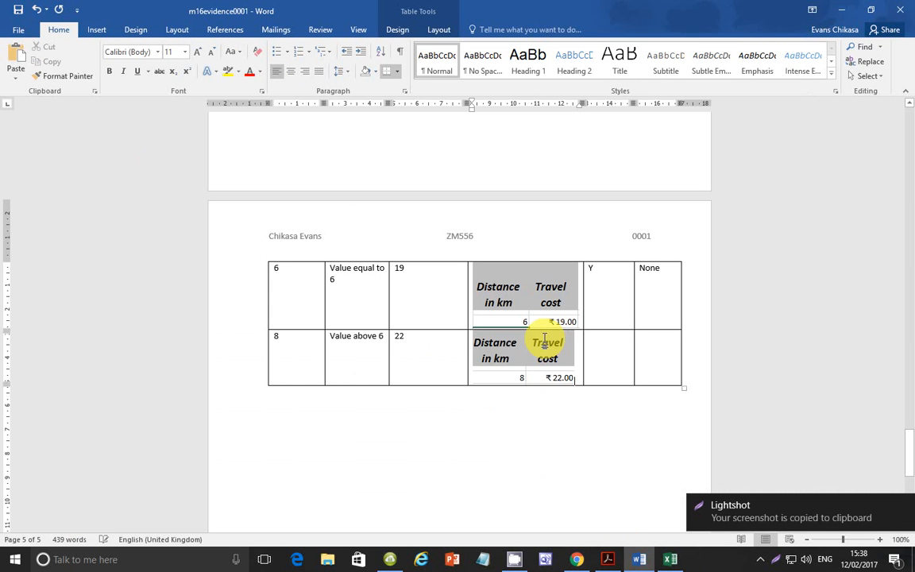
Step: Complete the test data 8 row with Y for the formula working and None as the remedial action
click(608, 346)
text(Y)
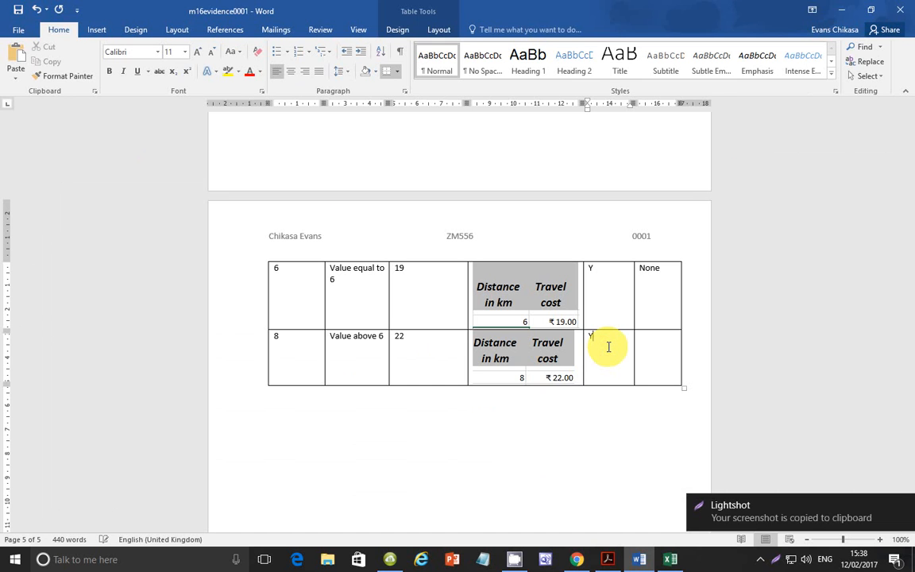
key(Tab)
text(None)
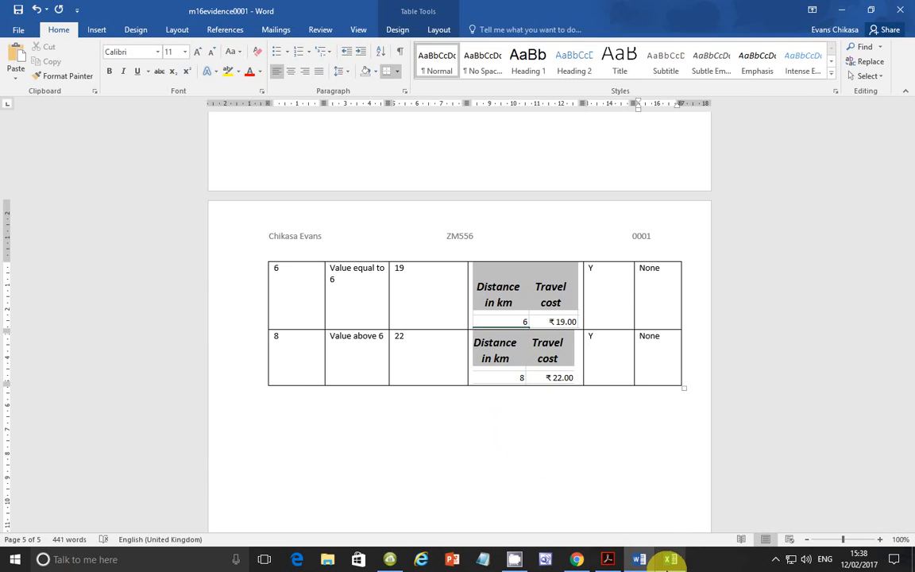
Step: Switch to the exam paper in Acrobat Reader, review tasks 19 to 21 and the Task 3 introduction, and return to the Excel spreadsheet
click(608, 559)
scroll(390, 431, down, 1)
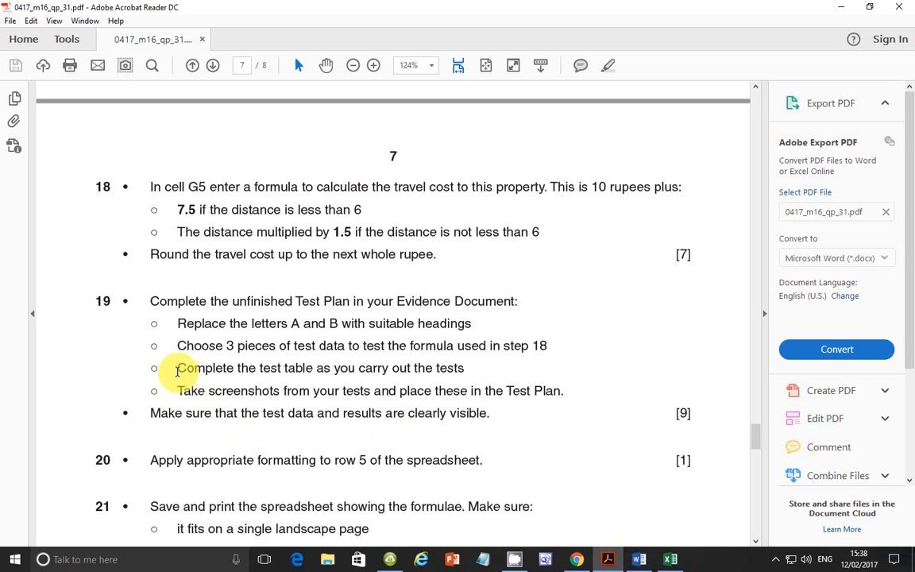
drag(177, 371, 467, 372)
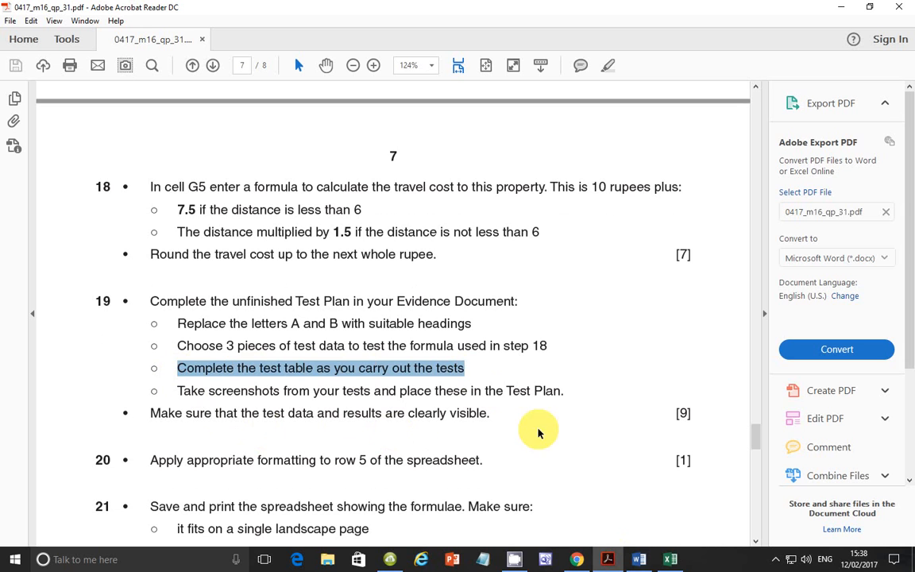
drag(174, 395, 569, 397)
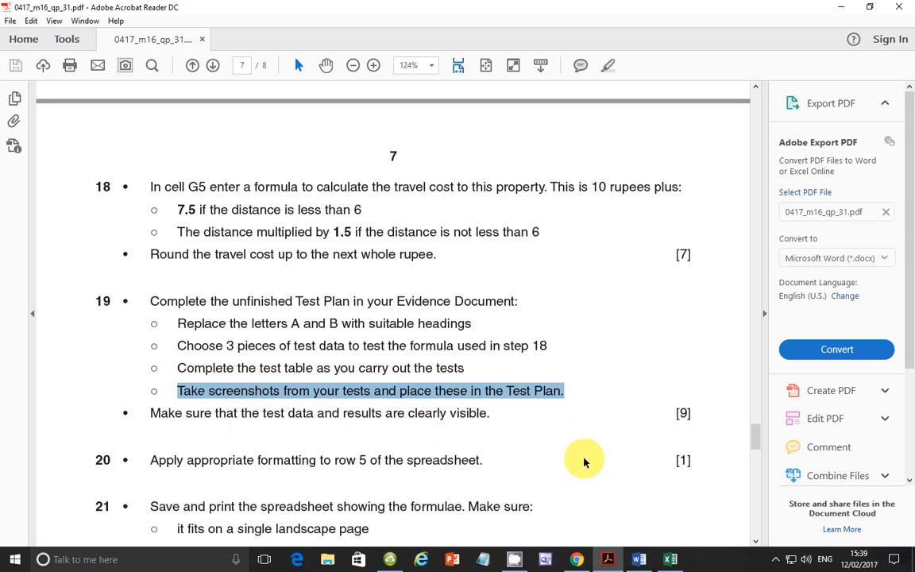
scroll(460, 426, down, 3)
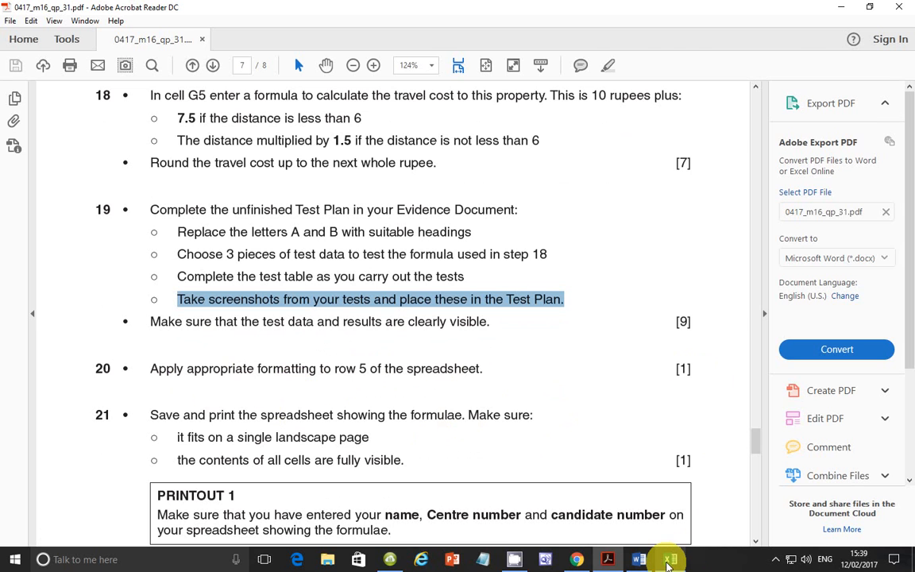
mouse_move(671, 562)
click(672, 561)
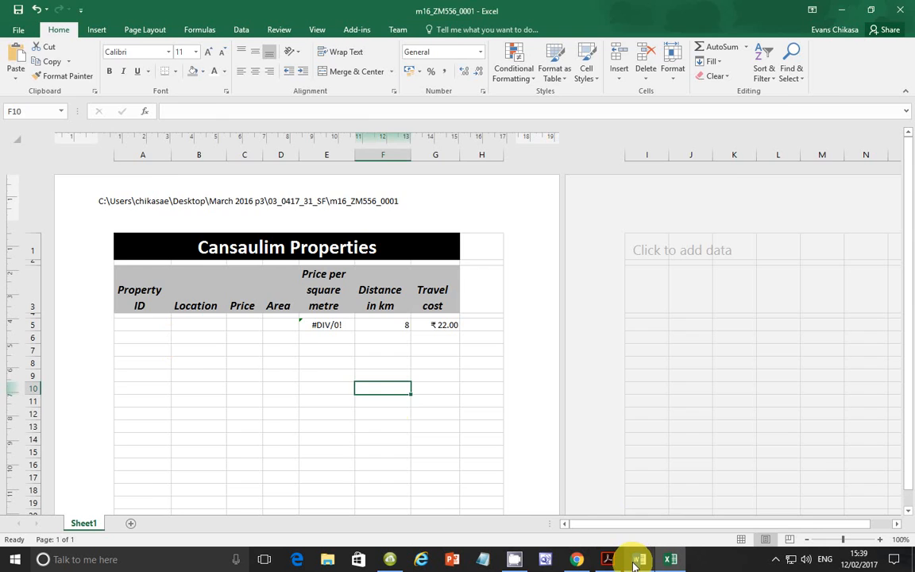
click(608, 560)
scroll(445, 313, up, 10)
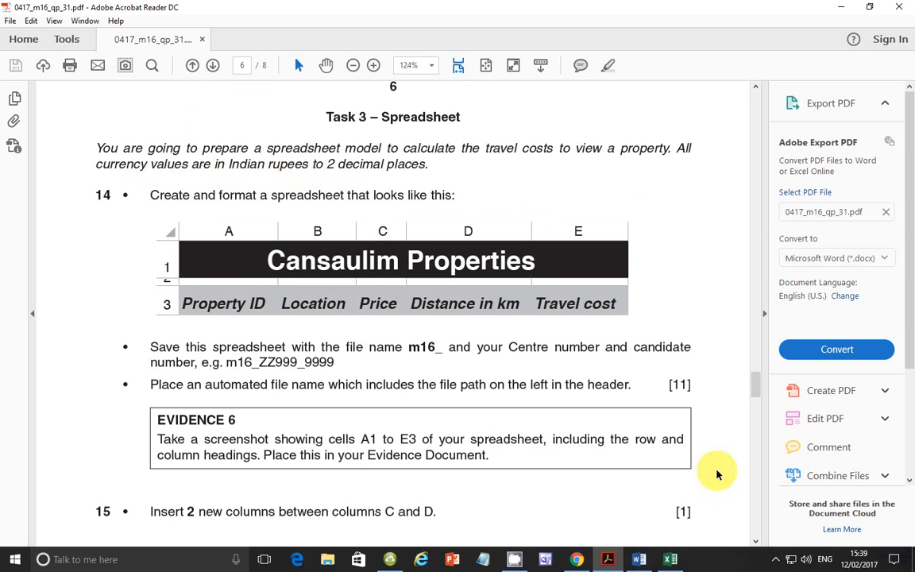
click(671, 559)
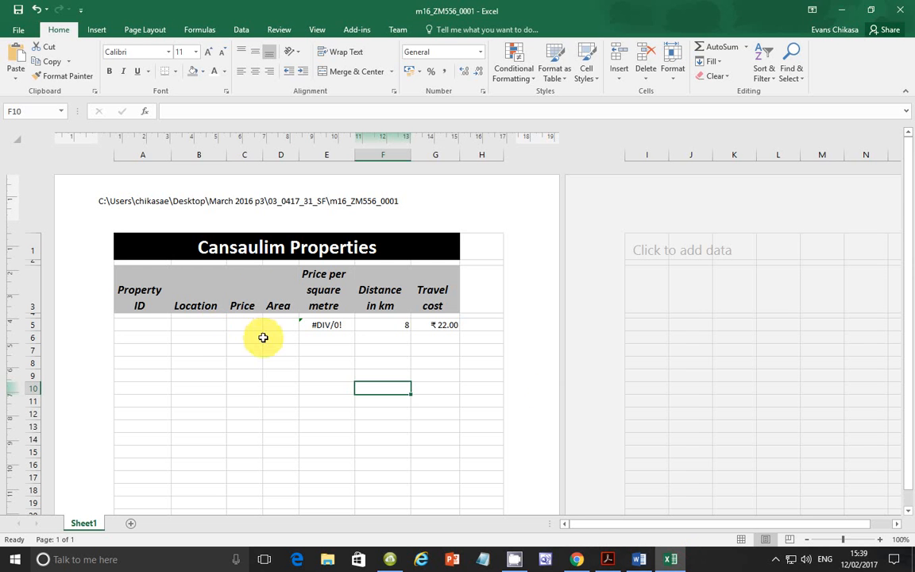
click(332, 325)
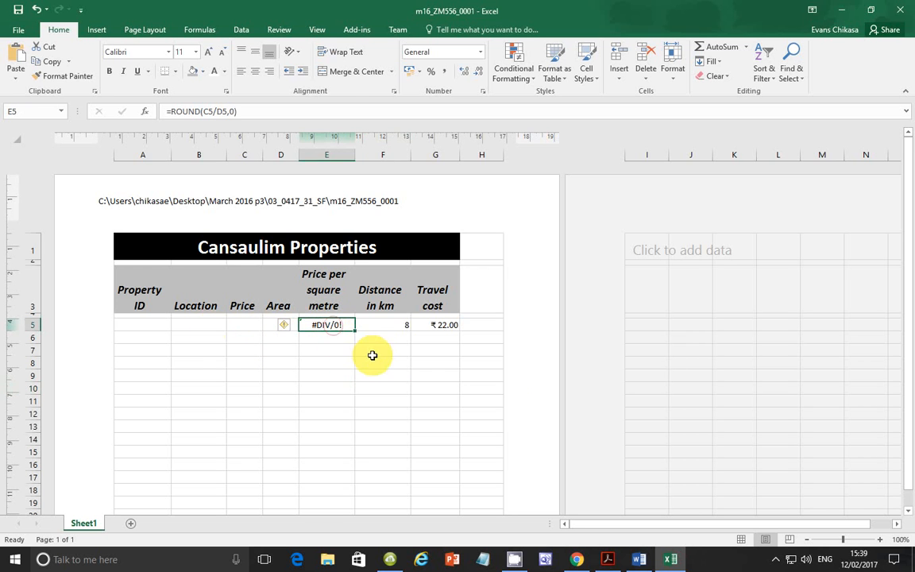
ctrl+click(433, 324)
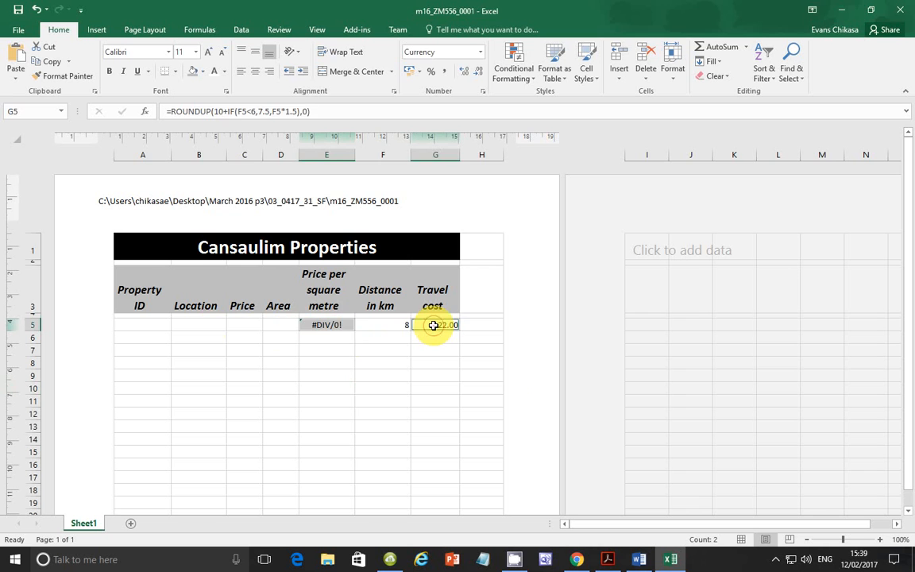
ctrl+click(244, 324)
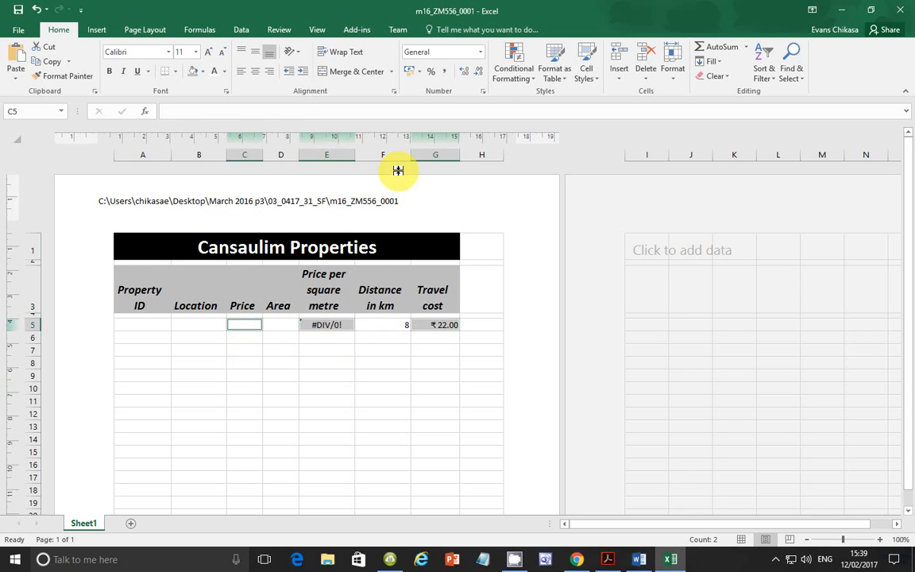
ctrl+click(436, 325)
Step: Format cells C5, E5 and G7 as Currency with the ₹ English (India) symbol and 2 decimal places
click(413, 349)
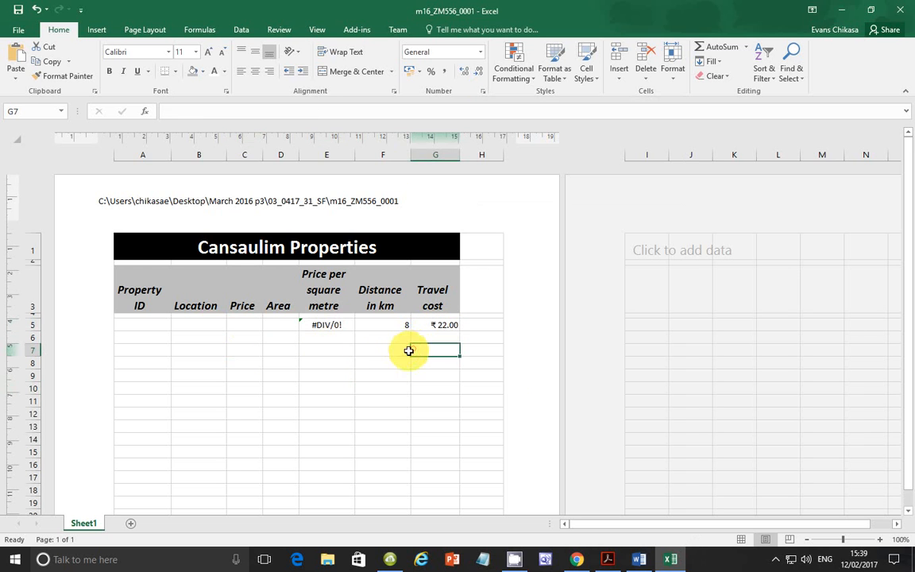
ctrl+click(327, 323)
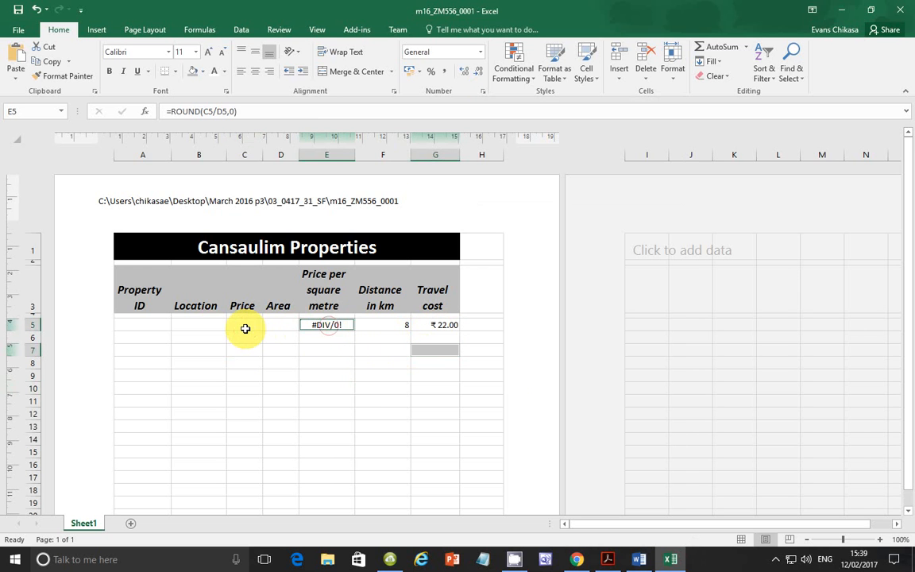
ctrl+click(245, 328)
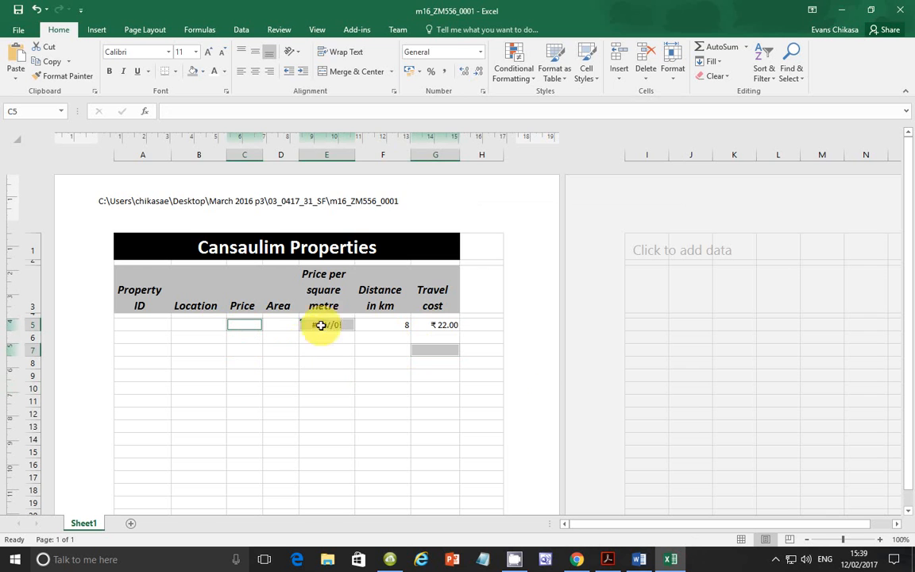
click(481, 92)
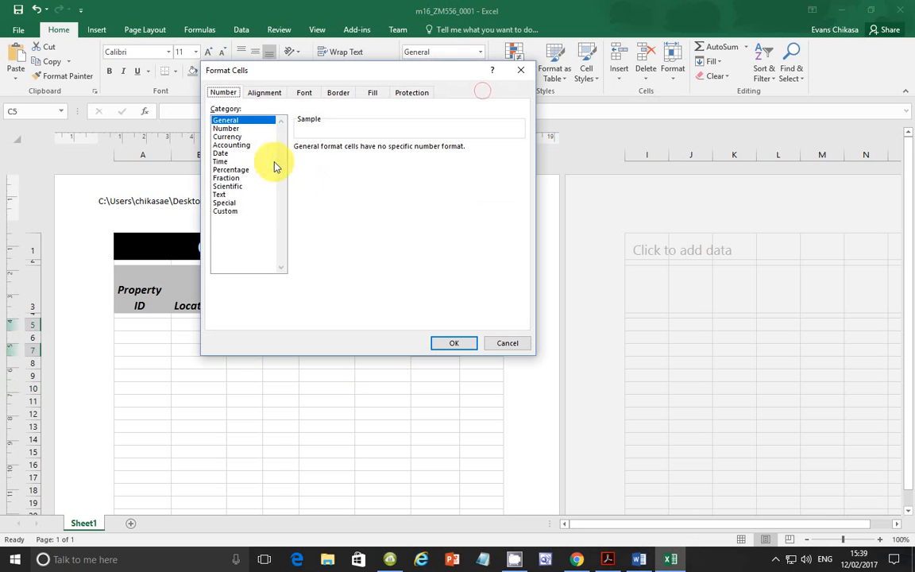
click(239, 138)
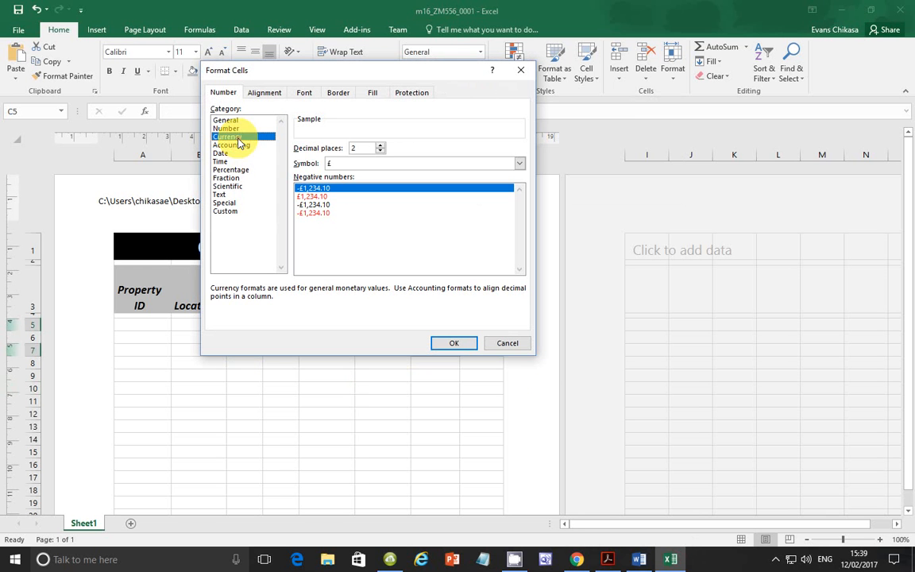
click(371, 163)
scroll(368, 212, down, 4)
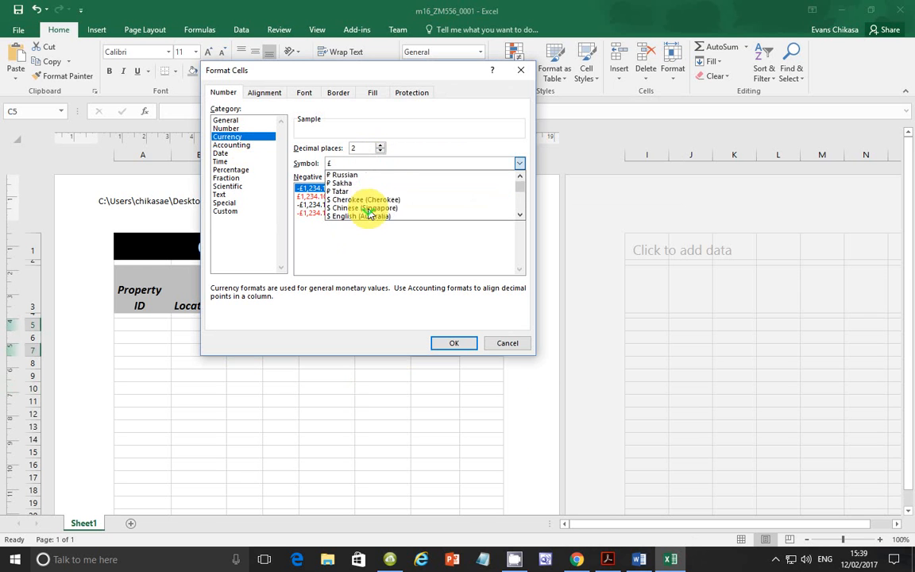
scroll(368, 211, down, 10)
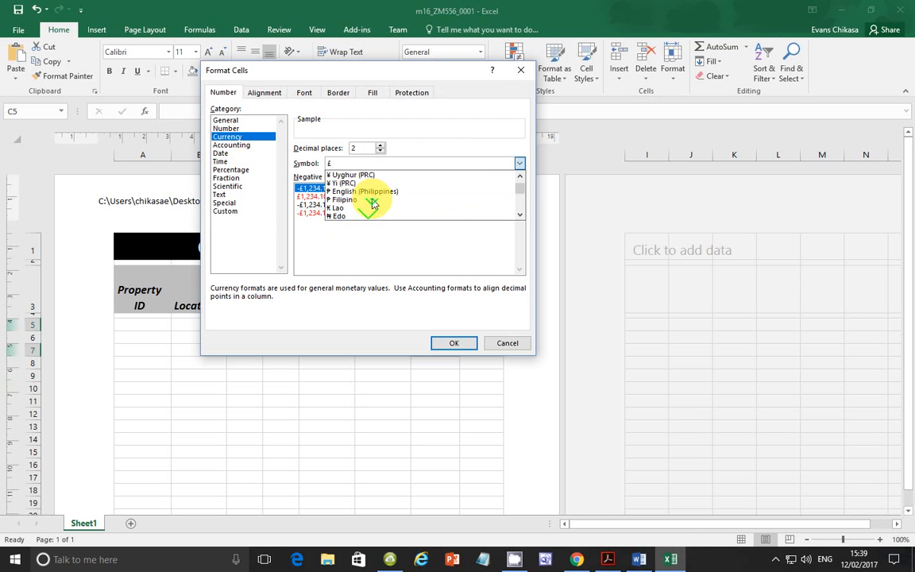
scroll(368, 210, down, 10)
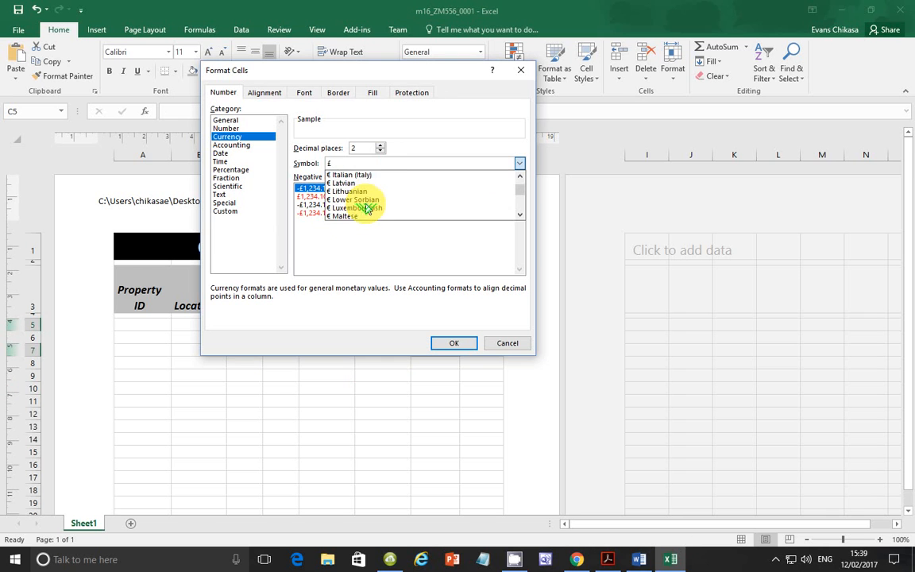
scroll(367, 210, down, 6)
scroll(368, 209, down, 3)
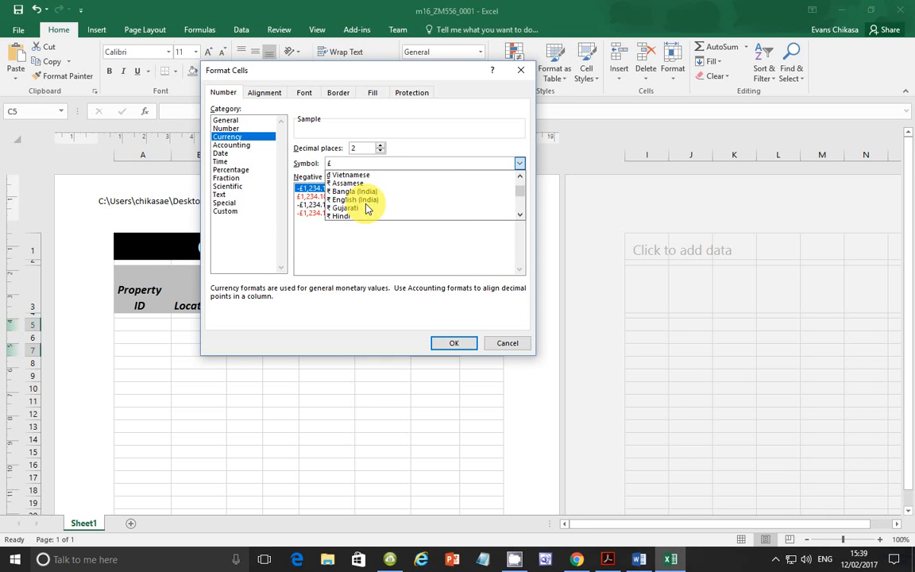
click(365, 200)
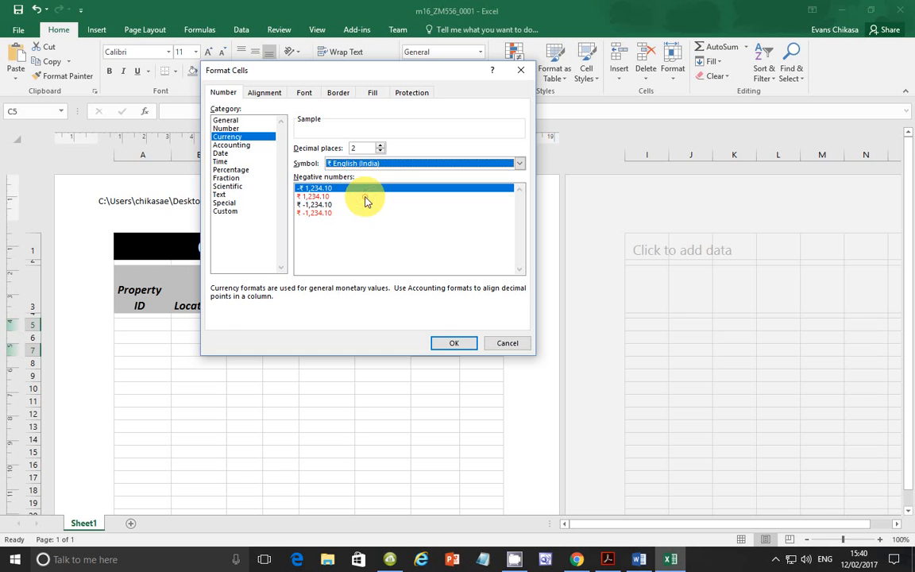
click(453, 343)
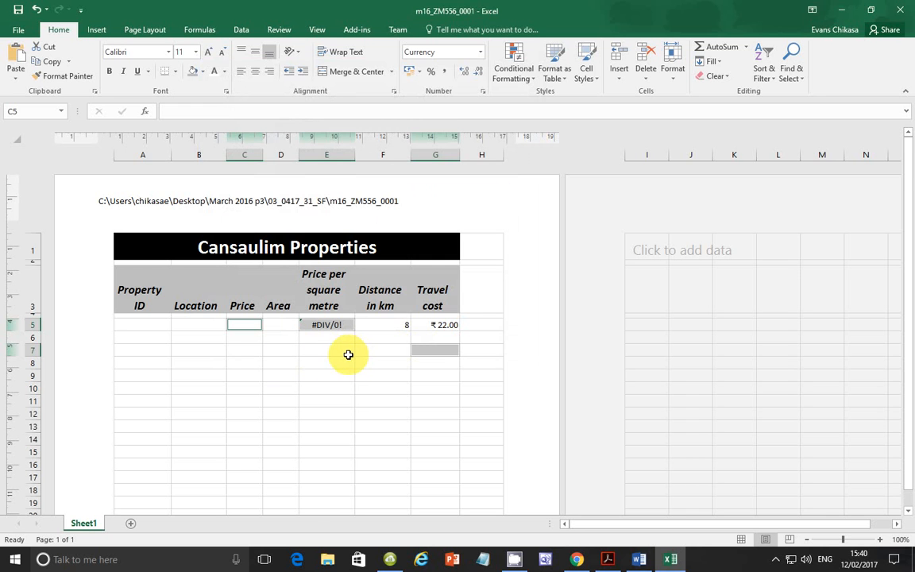
click(417, 392)
click(439, 351)
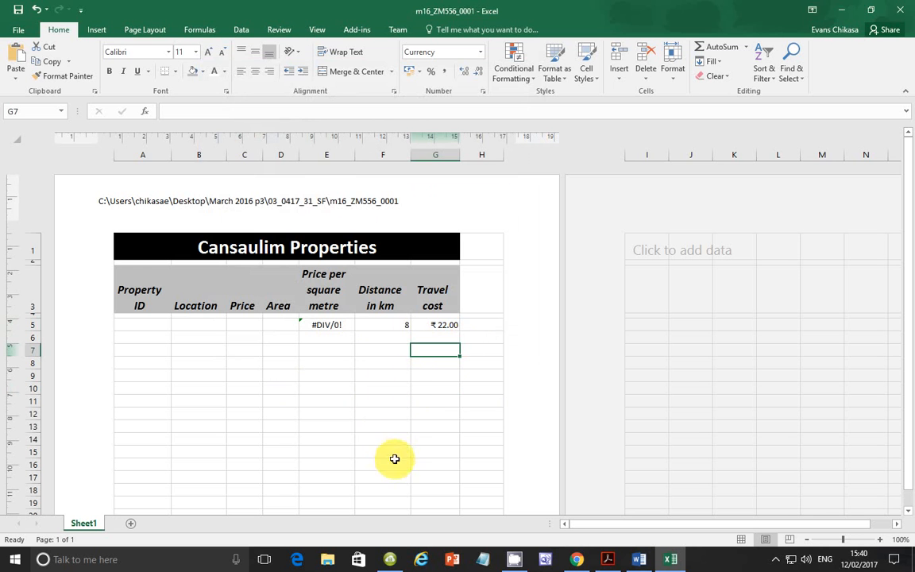
Step: Switch to the exam paper in Acrobat Reader, review tasks 19 to 21 and the Printout 1 requirements, and return to Excel
click(603, 561)
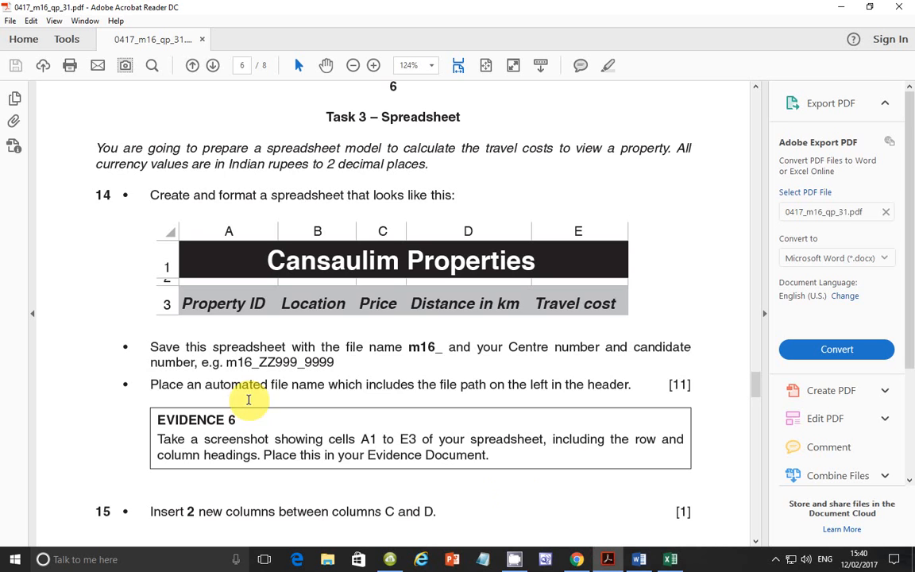
scroll(254, 417, down, 5)
scroll(255, 418, down, 10)
triple_click(260, 419)
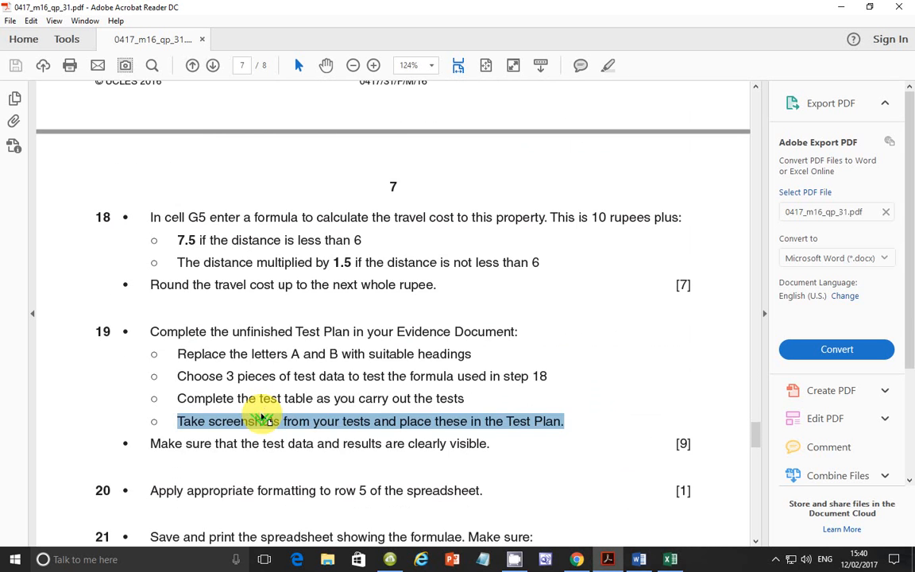
scroll(260, 419, down, 2)
scroll(260, 414, down, 3)
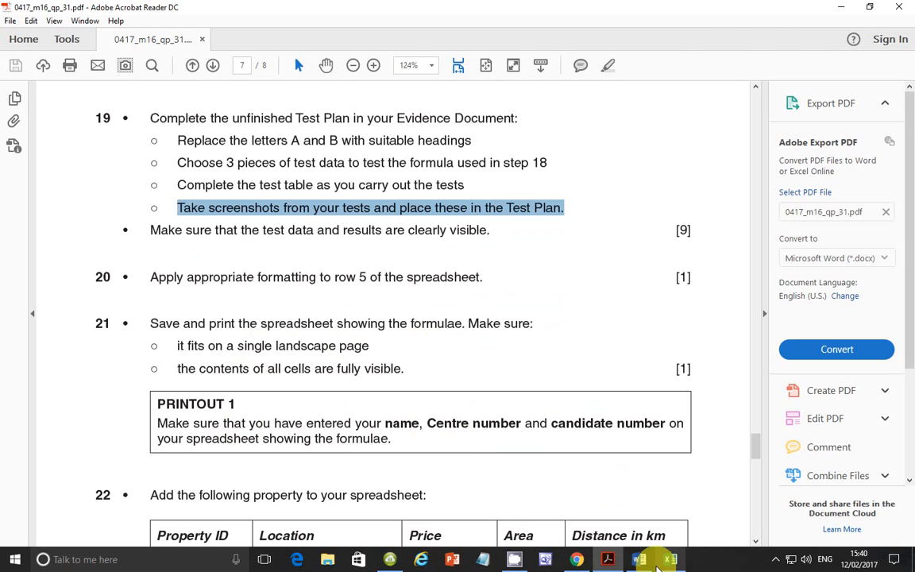
click(671, 559)
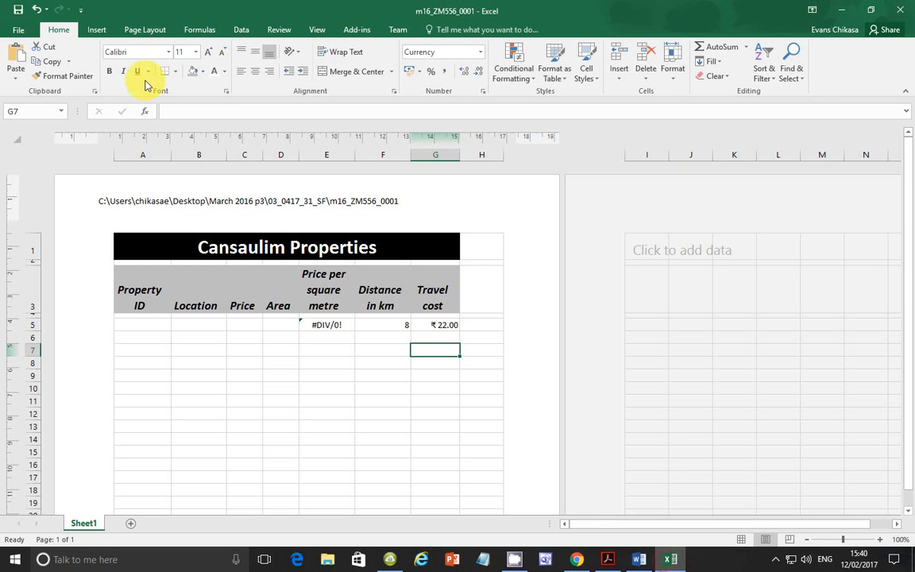
Step: Add a page footer with the candidate's name in the left section, the centre number in the centre and the candidate number on the right
click(103, 30)
click(783, 71)
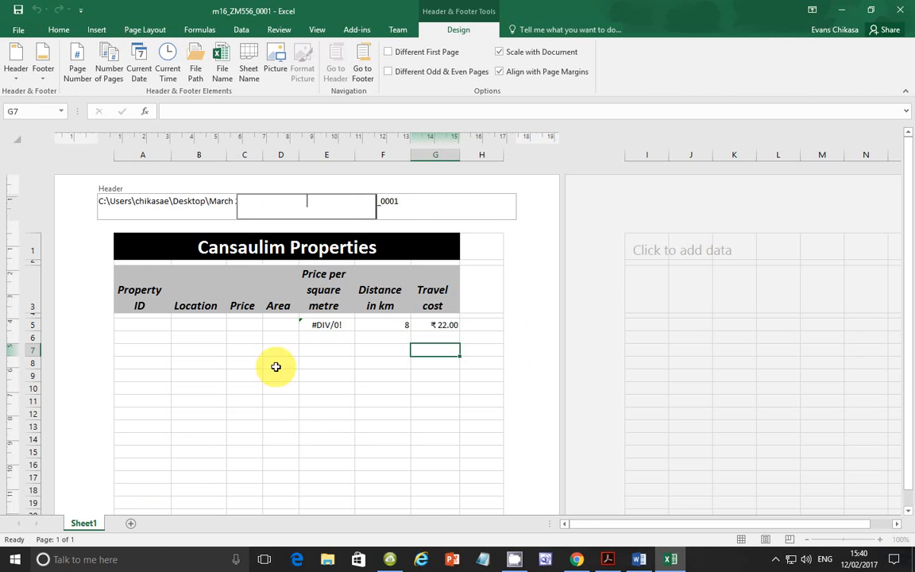
scroll(508, 398, down, 1)
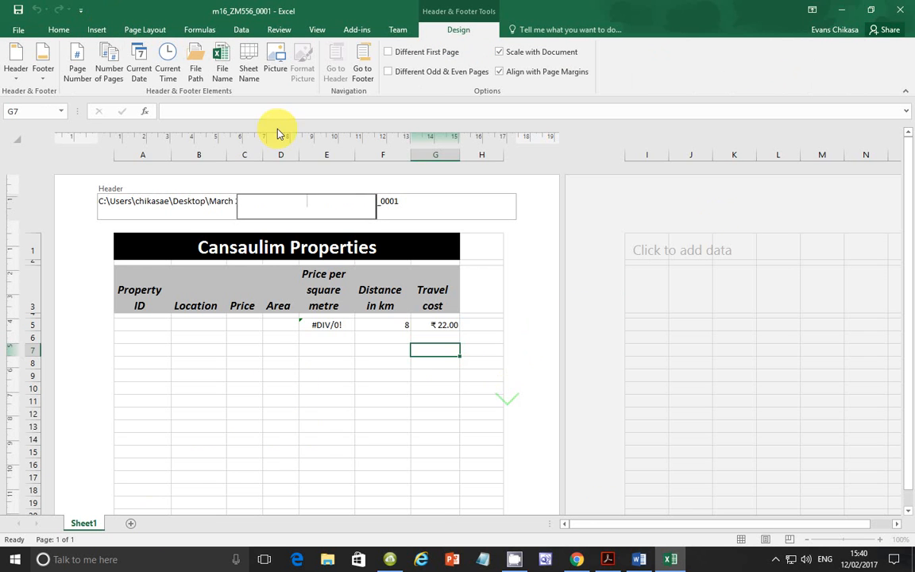
click(45, 73)
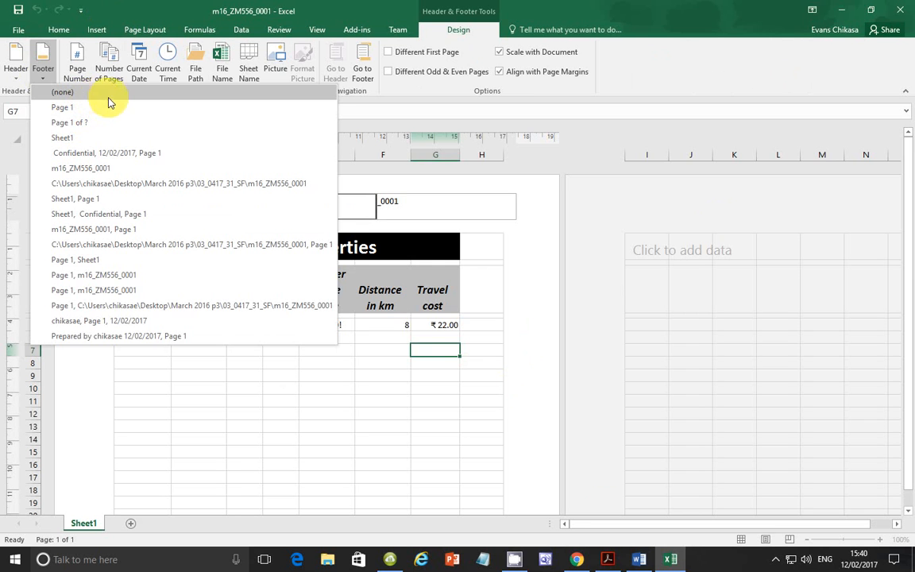
click(254, 426)
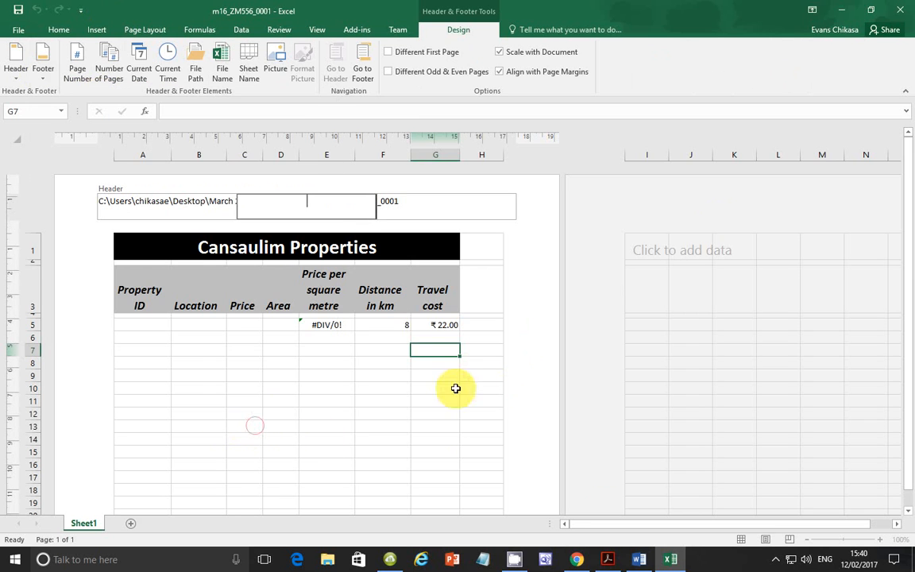
click(363, 73)
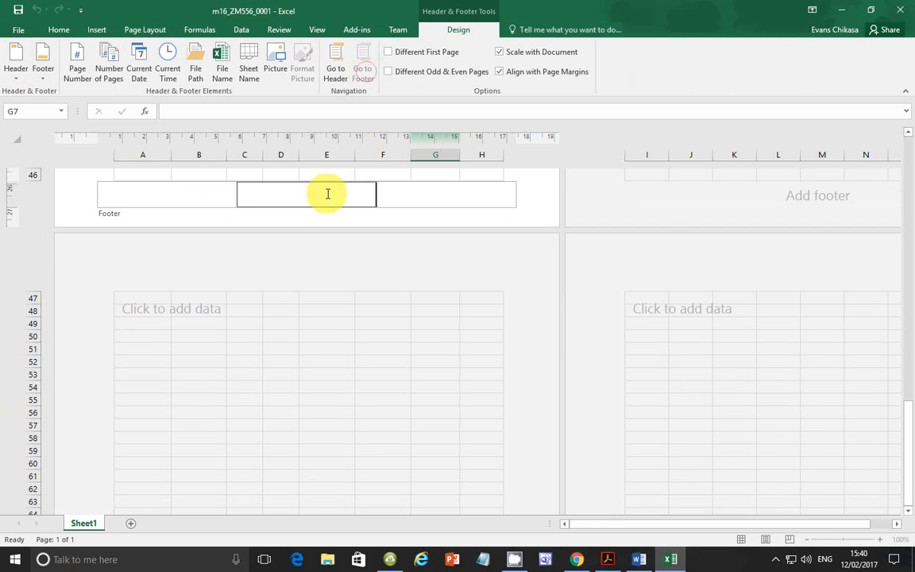
click(177, 194)
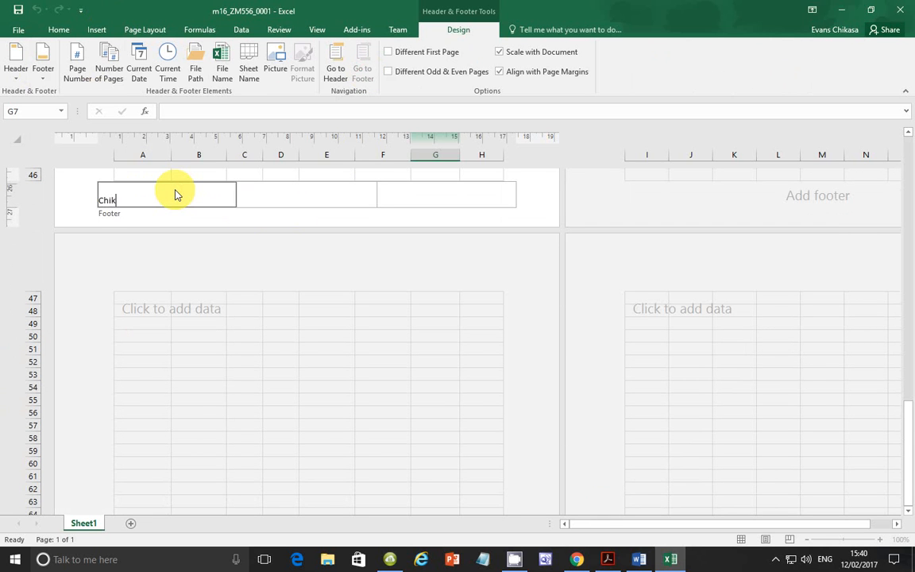
key(Tab)
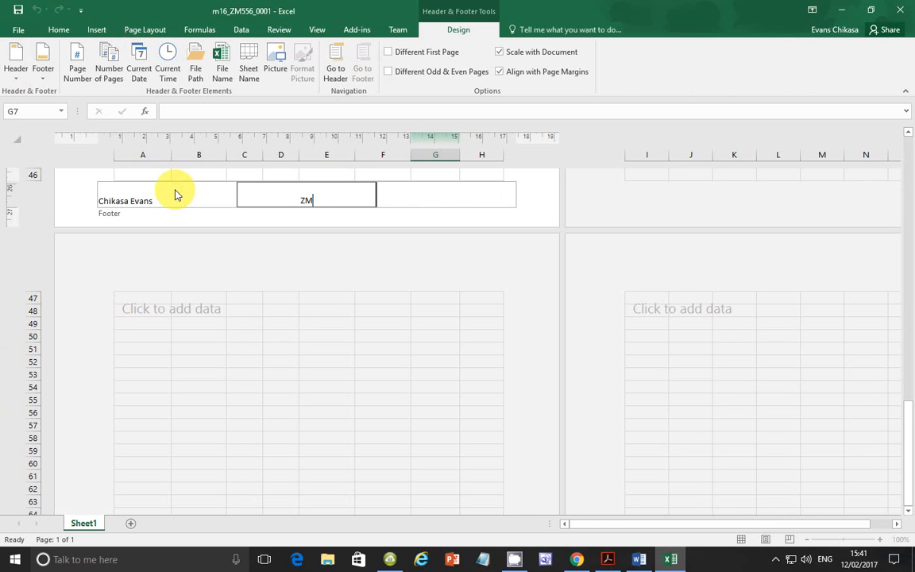
key(Tab)
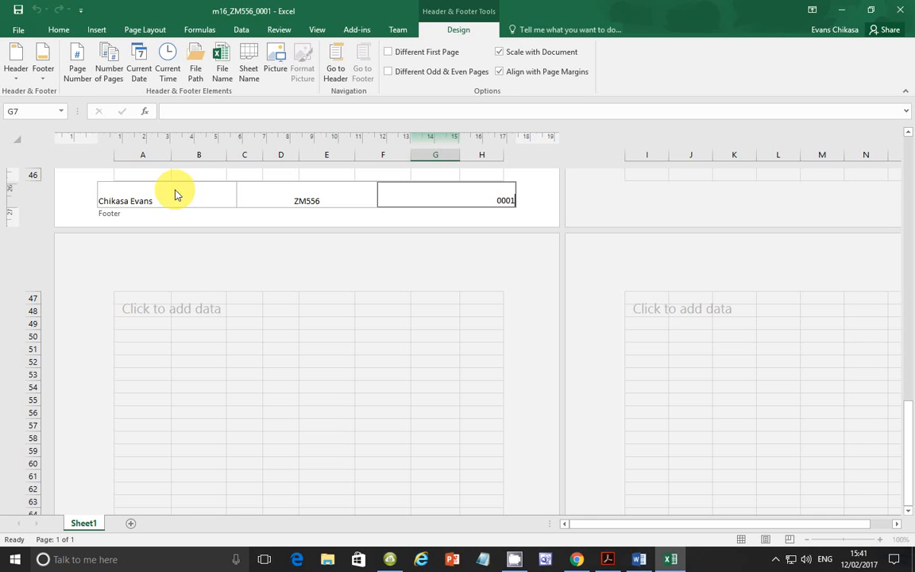
click(290, 250)
scroll(309, 278, up, 13)
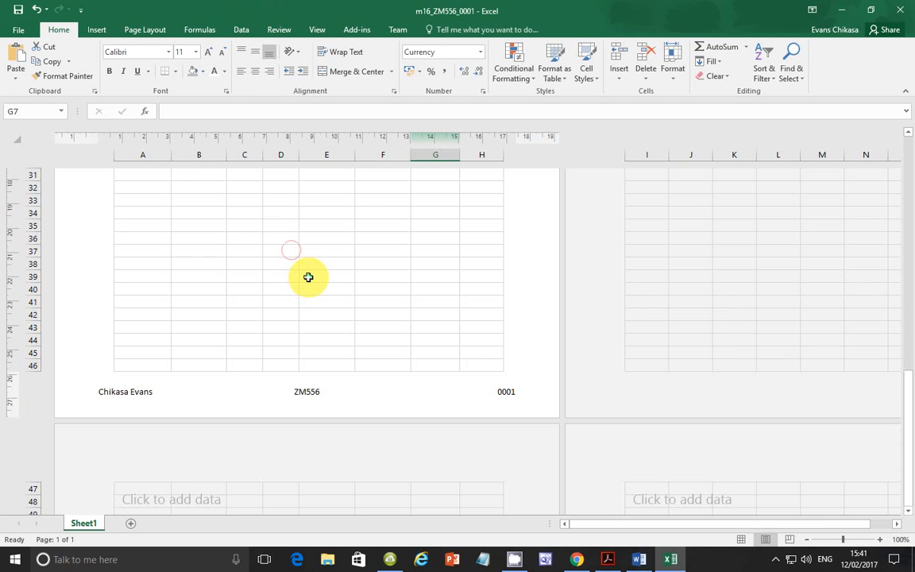
scroll(309, 277, up, 3)
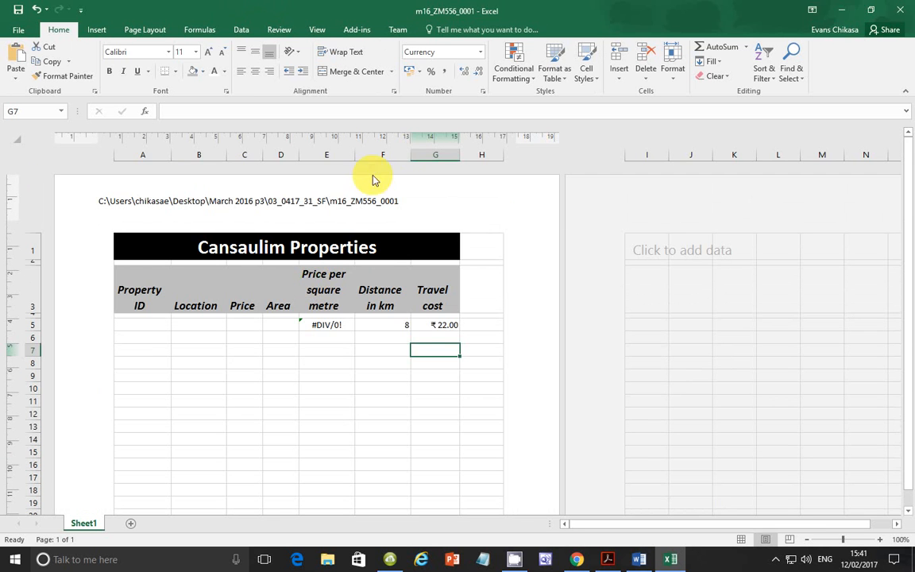
Step: Check task 21 in the exam paper, show the formulas in the Excel spreadsheet, and switch back to the paper in Acrobat Reader
click(607, 560)
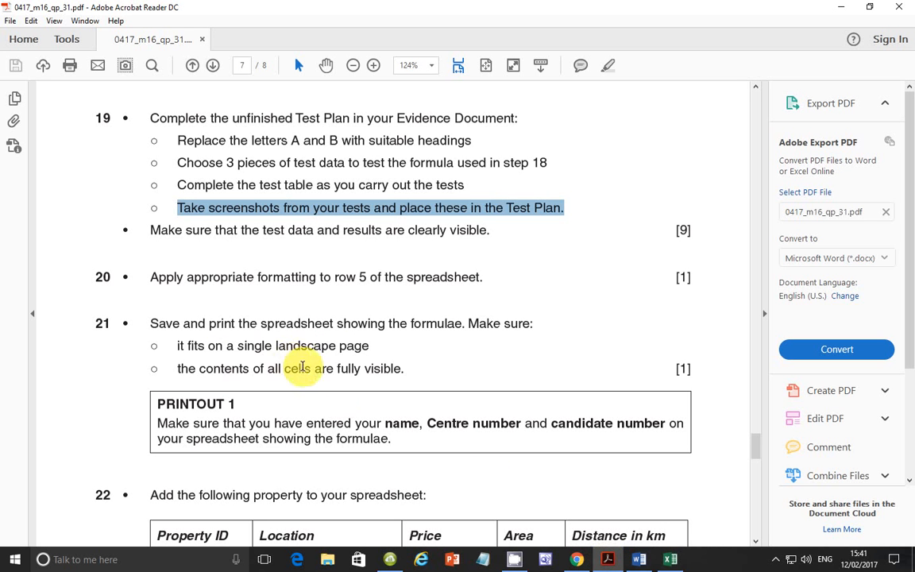
click(670, 560)
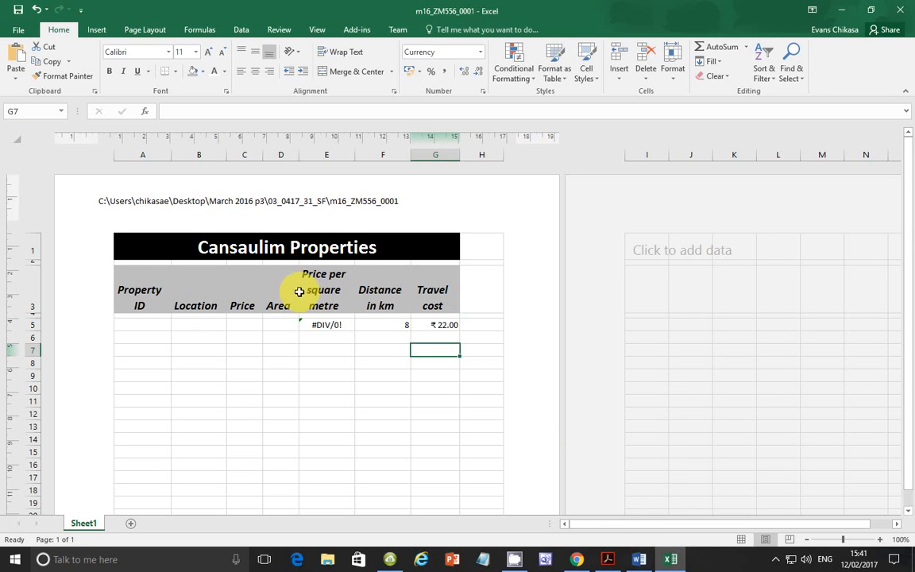
click(316, 30)
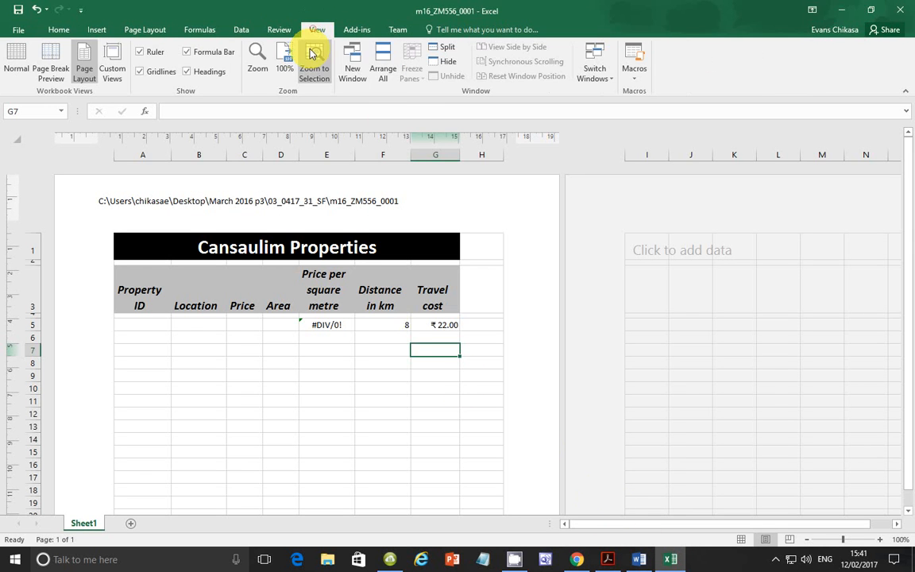
click(198, 31)
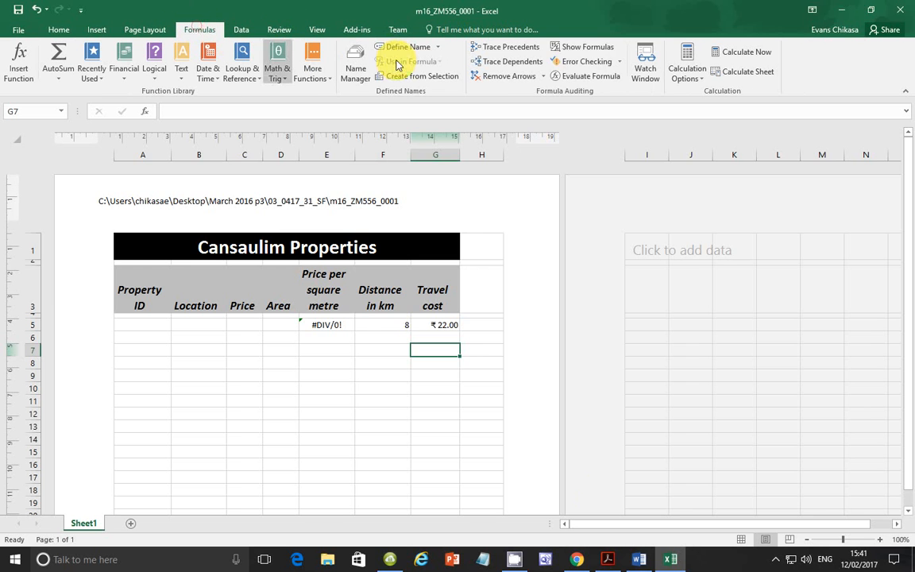
click(586, 47)
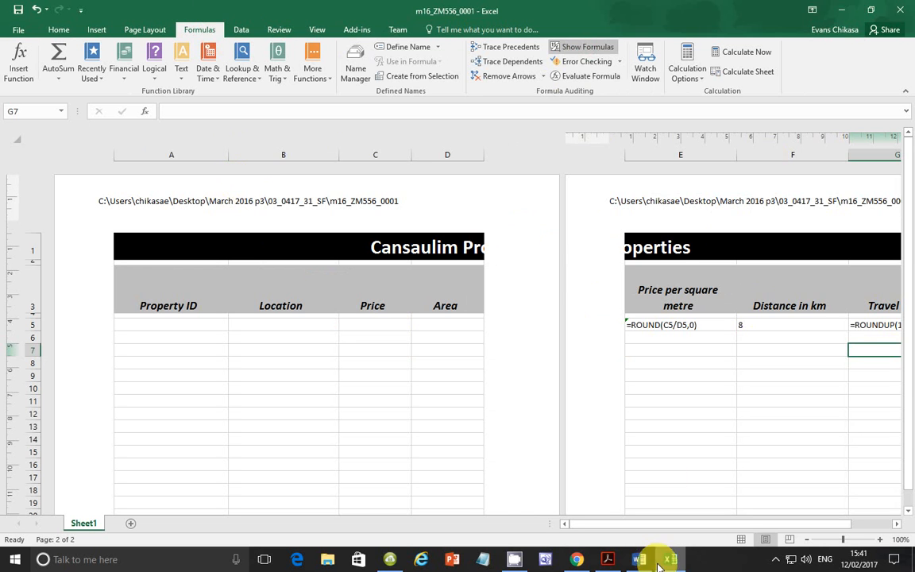
click(608, 559)
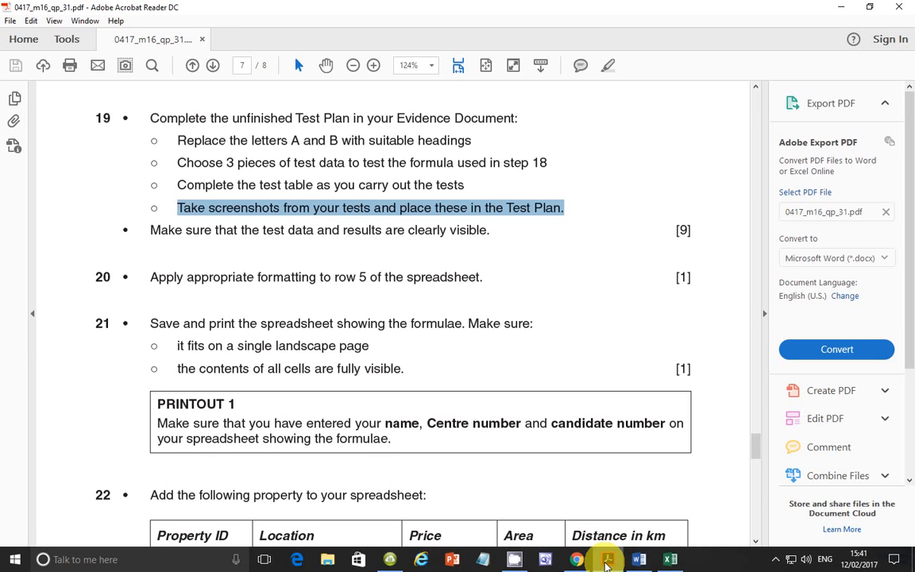
Step: Return to the Excel spreadsheet and set its print layout to landscape orientation with the whole sheet fitted on one page
click(606, 562)
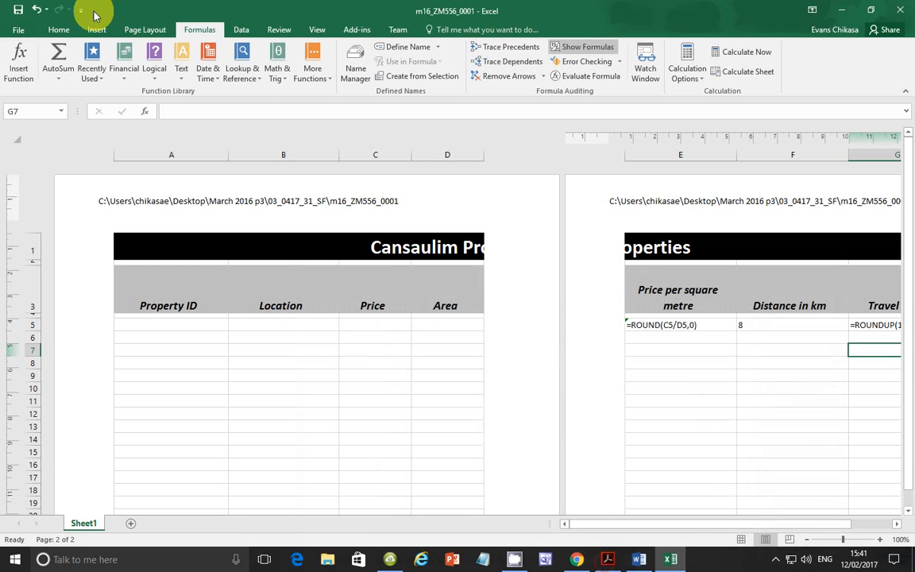
click(18, 30)
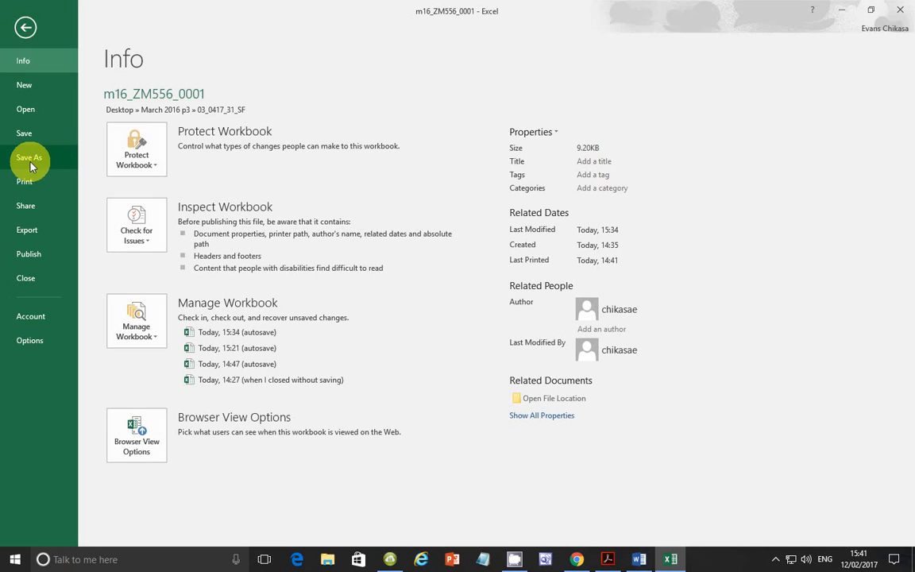
click(25, 181)
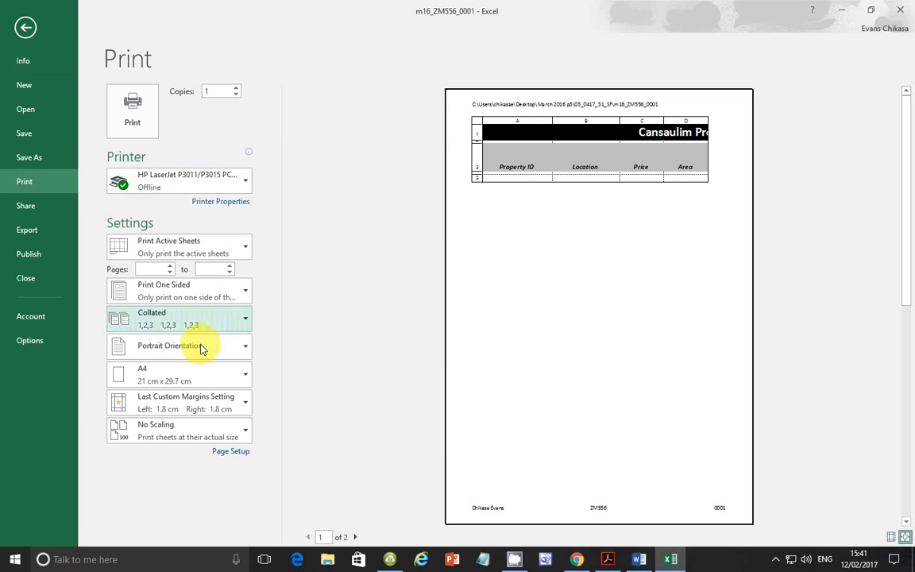
click(210, 344)
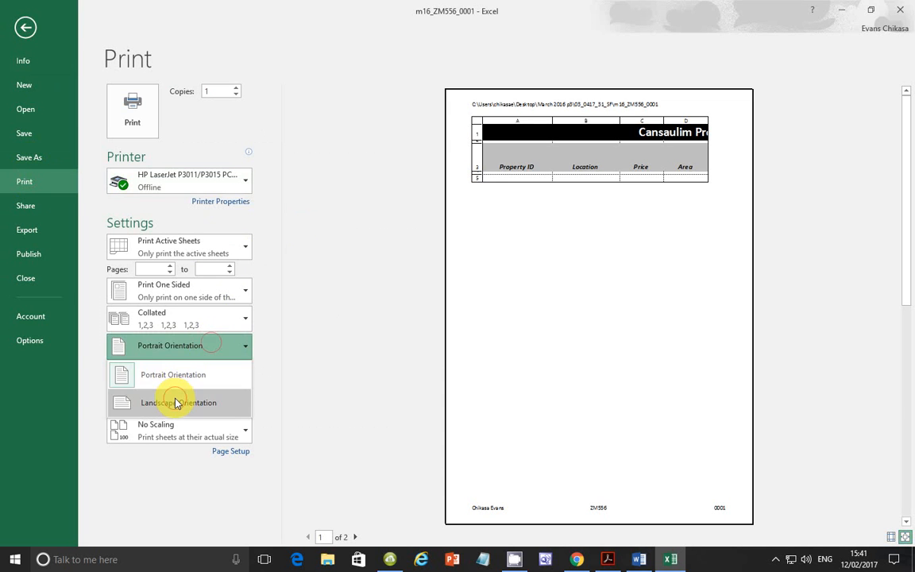
click(176, 403)
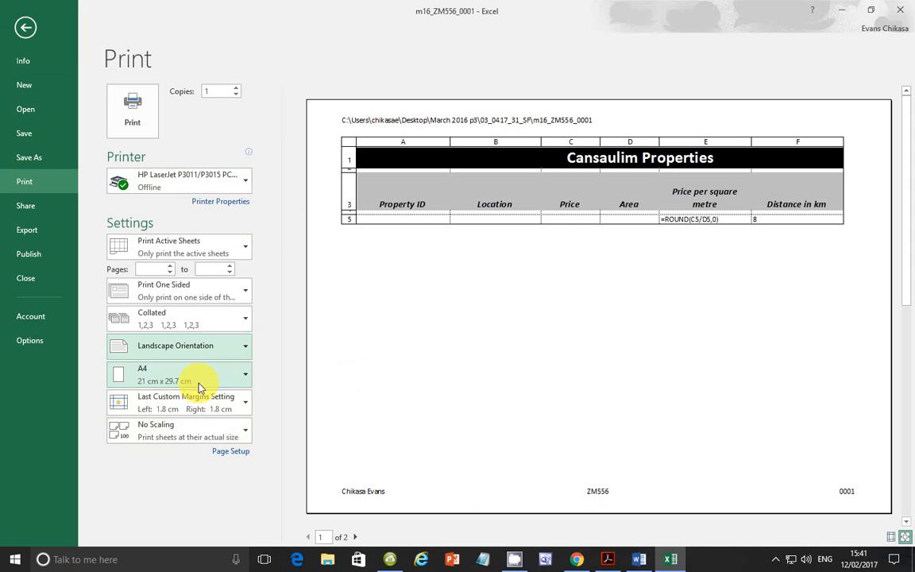
click(199, 430)
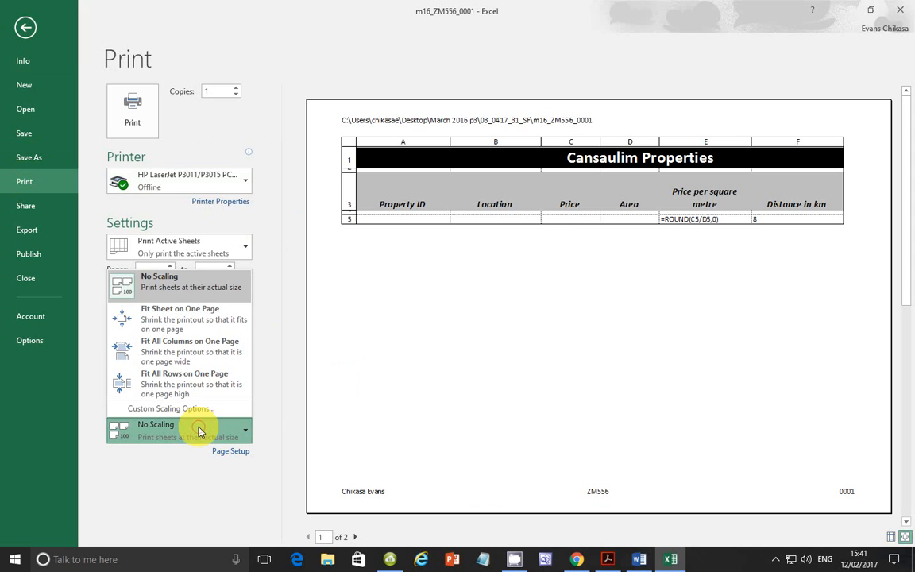
click(216, 321)
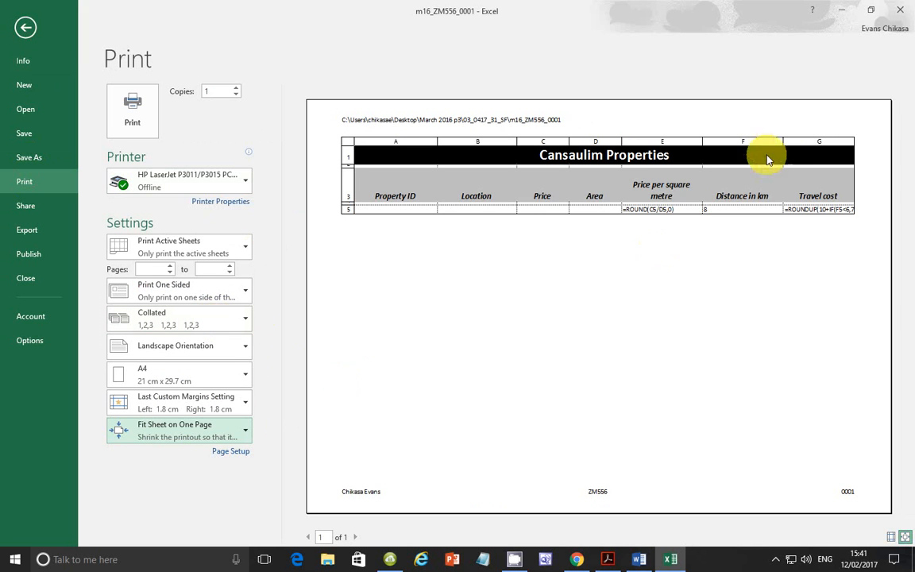
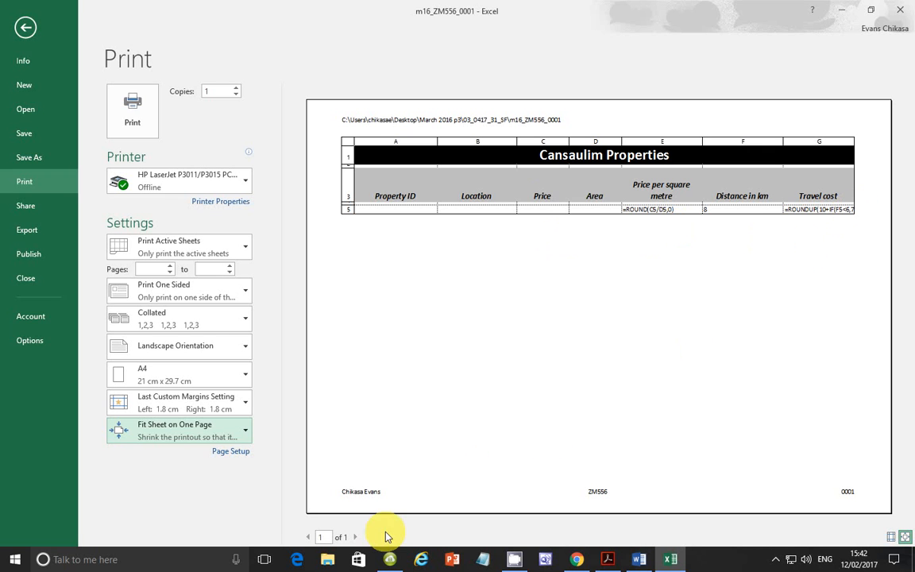
Step: Change the print scaling to Fit All Columns on One Page and return to the worksheet
click(244, 437)
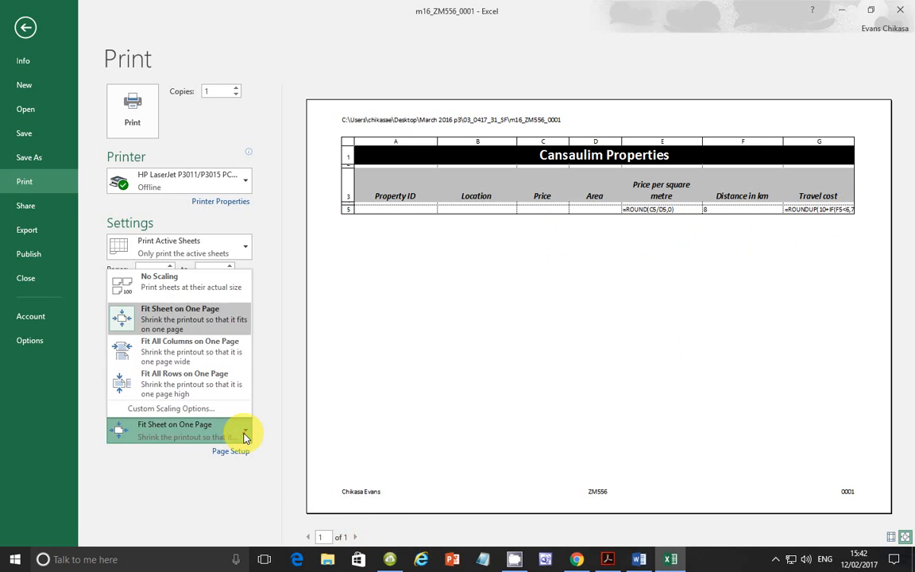
click(221, 350)
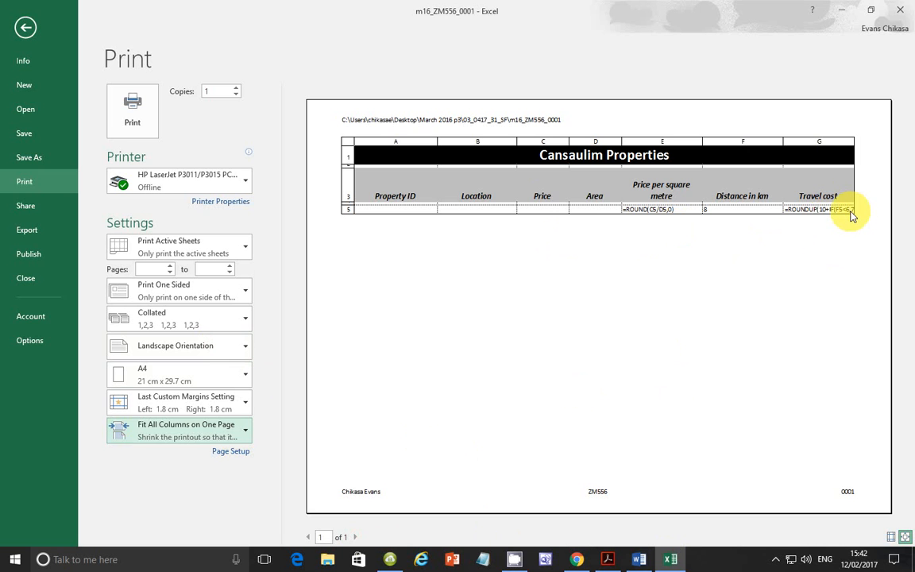
click(25, 27)
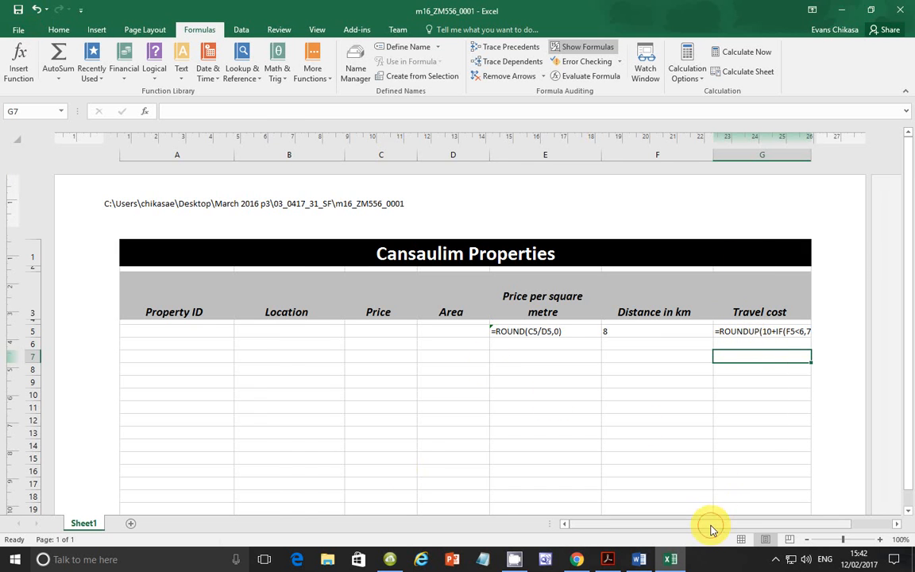
Step: Narrow column G slightly and autofit the Price, Area and Location columns to their contents
drag(709, 527, 766, 527)
click(597, 330)
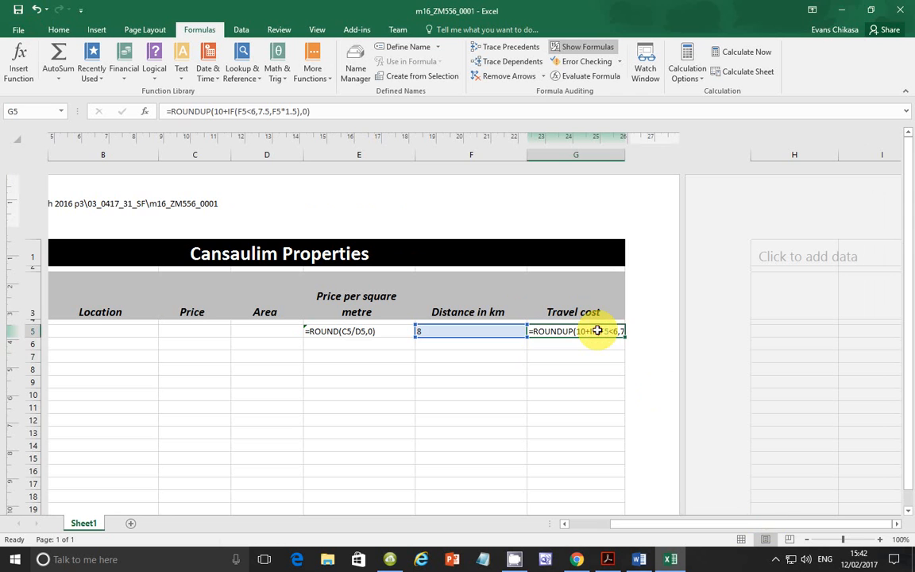
drag(626, 155, 624, 155)
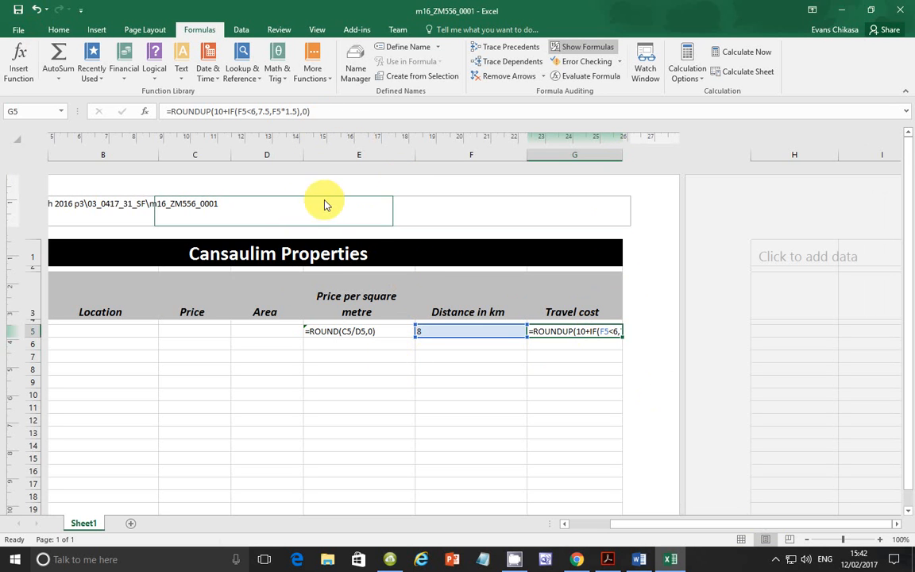
double_click(229, 158)
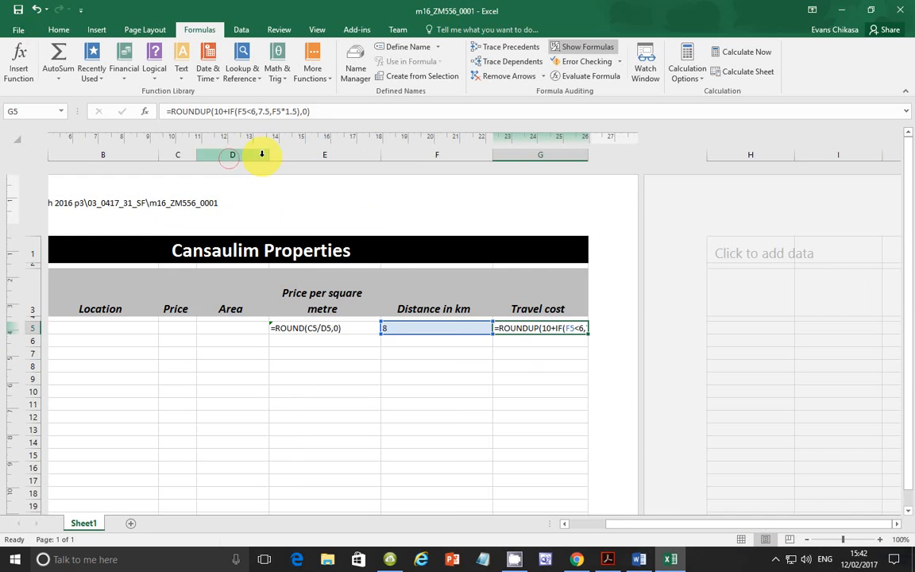
double_click(271, 158)
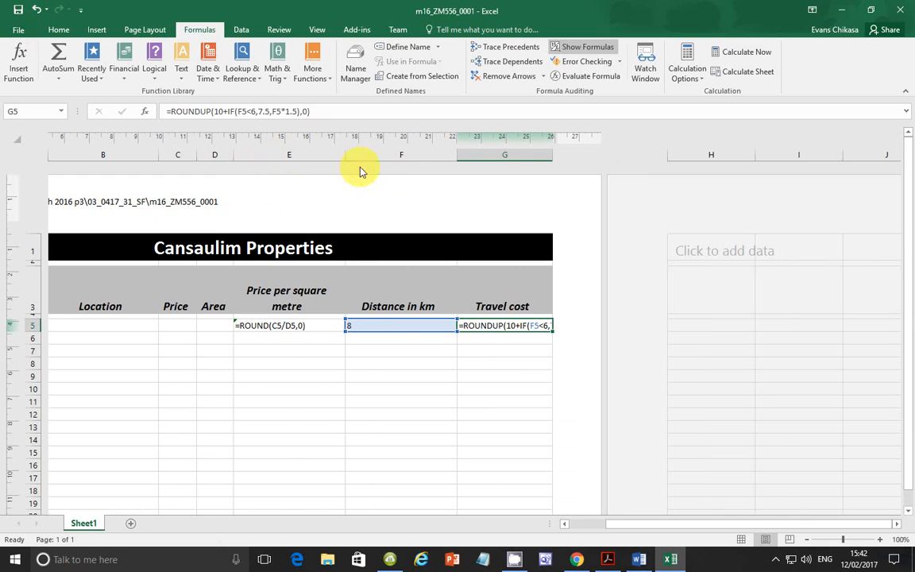
double_click(158, 157)
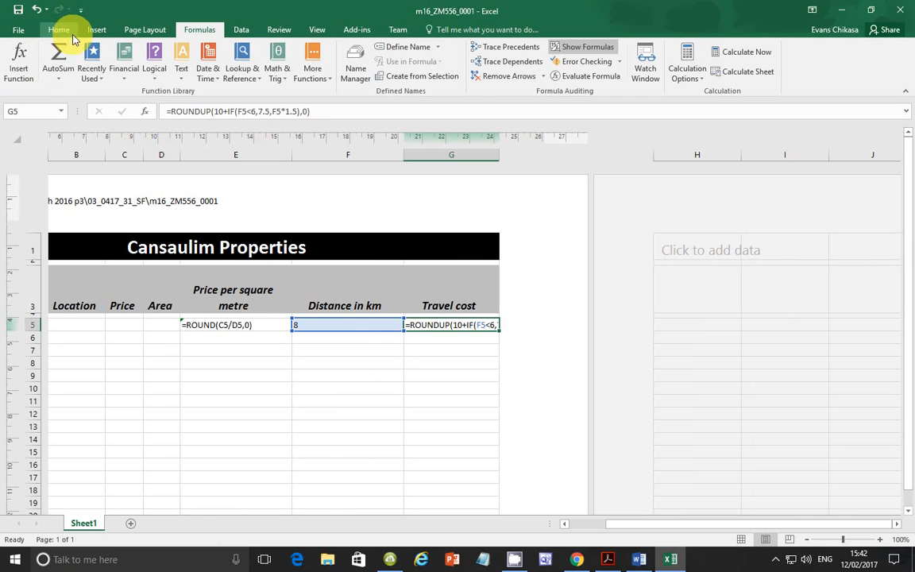
Step: Set the worksheet's paper size to A4
click(147, 30)
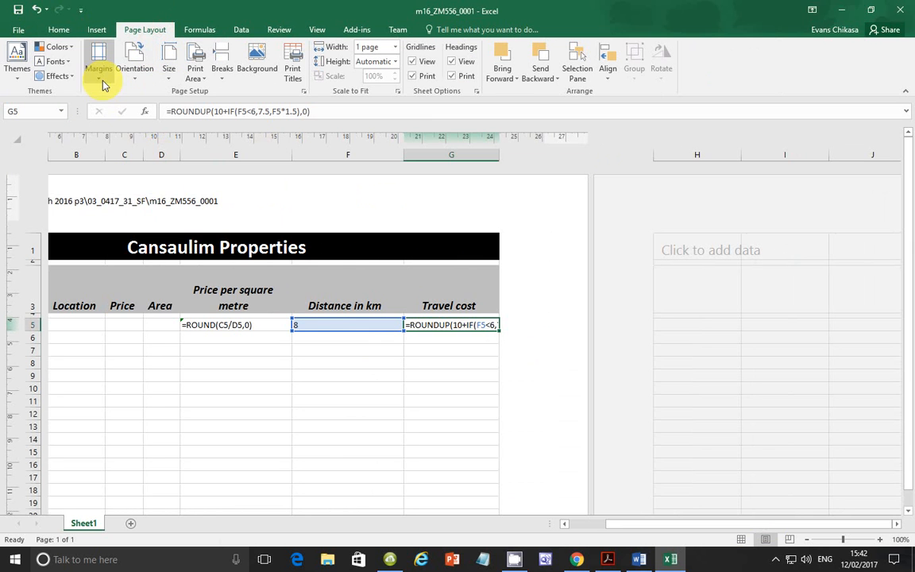
click(170, 73)
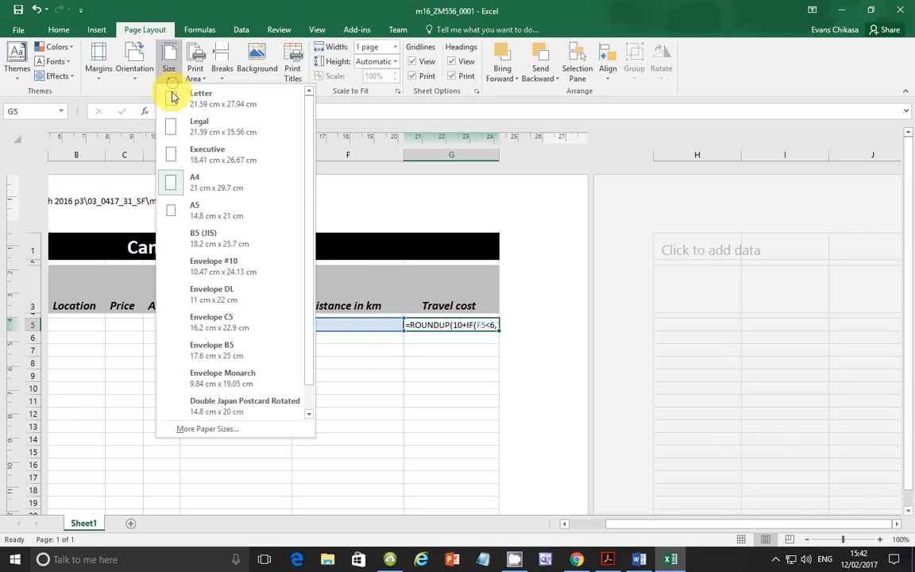
click(209, 189)
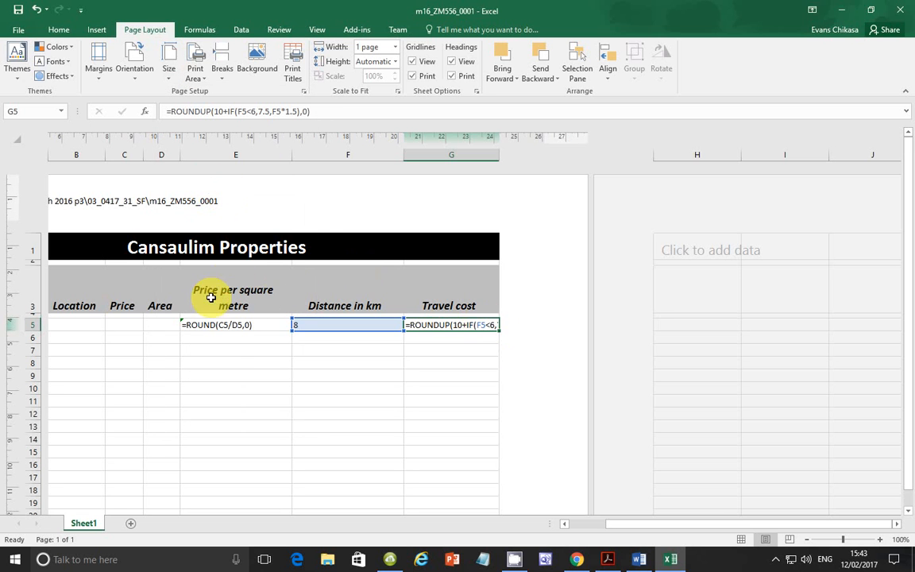
Step: Autofit the Property ID, Price per square metre and Distance in km columns to their contents
drag(612, 524, 547, 521)
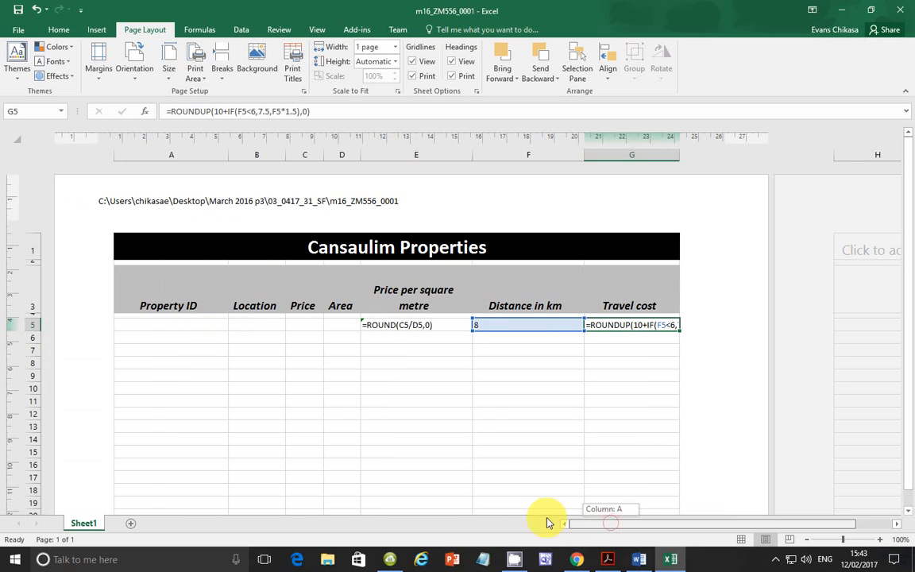
double_click(228, 156)
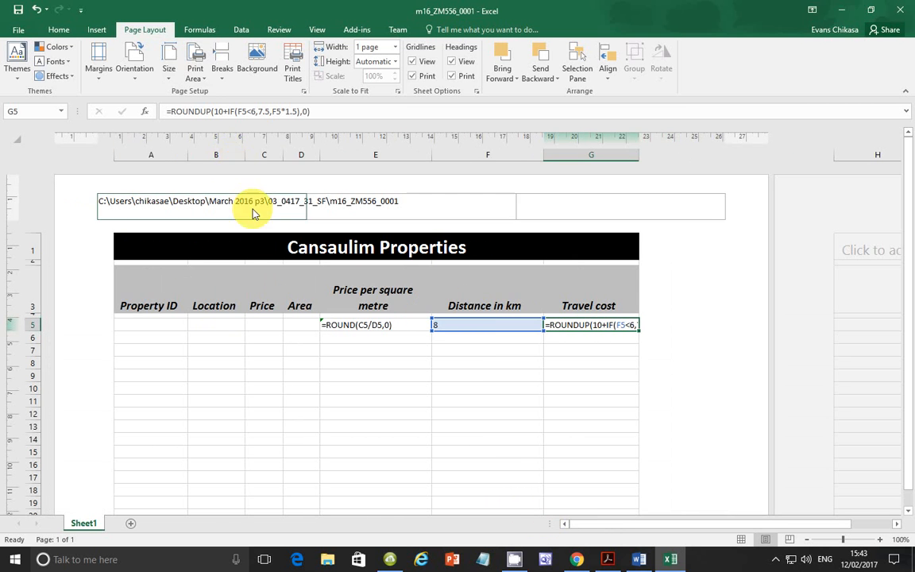
double_click(431, 155)
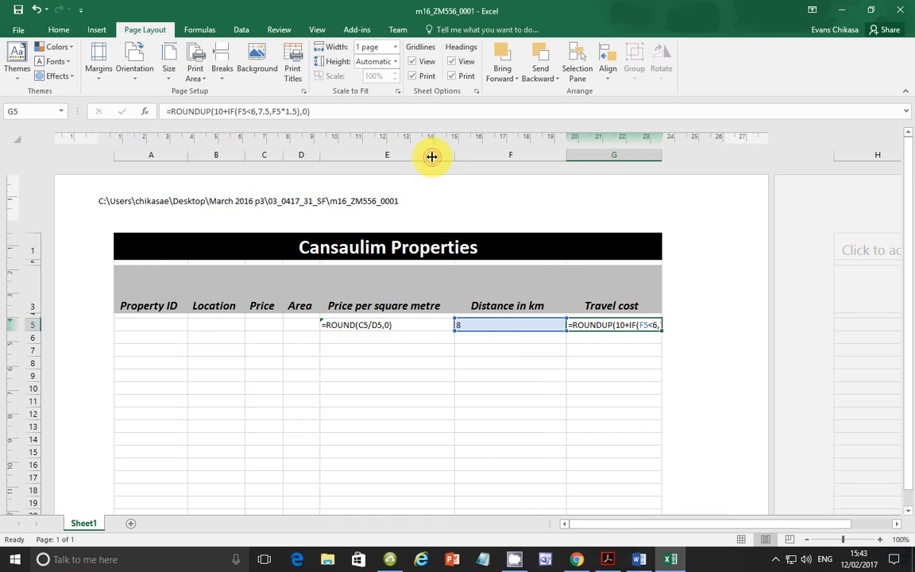
double_click(566, 155)
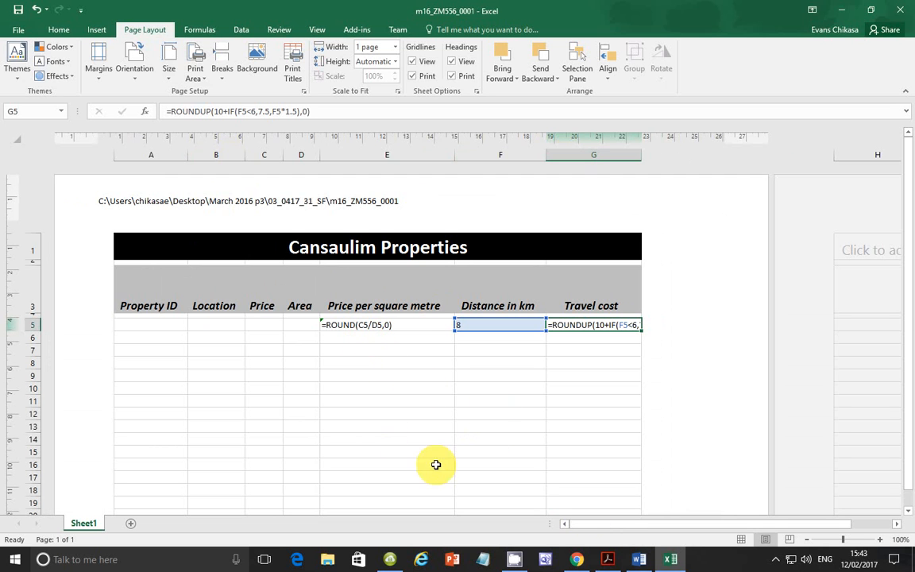
Step: Apply landscape orientation and widen the Travel cost column so that its whole formula fits
click(135, 68)
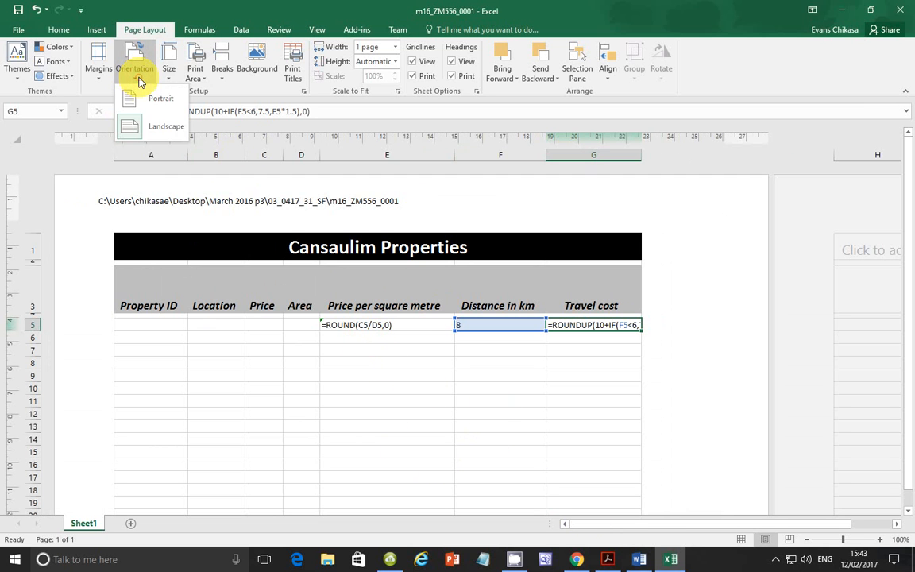
click(151, 136)
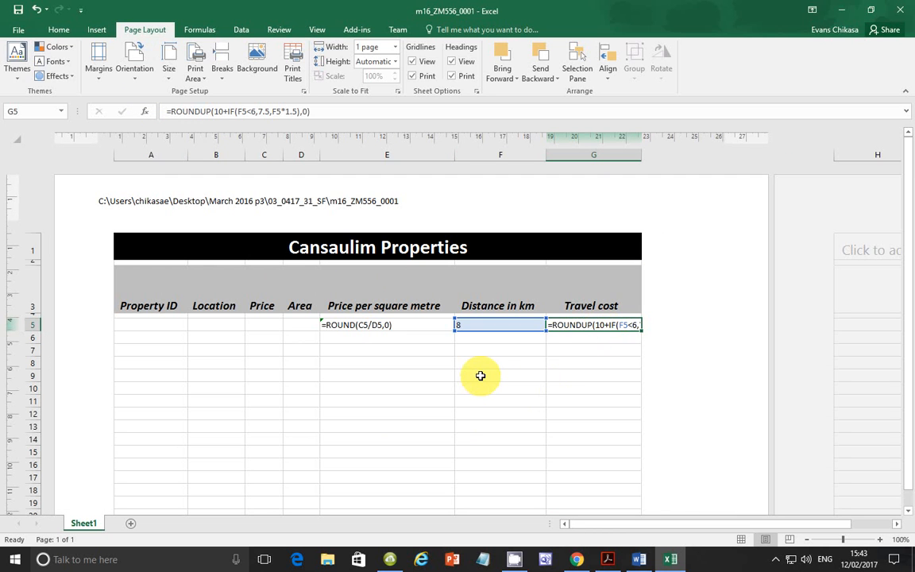
key(Return)
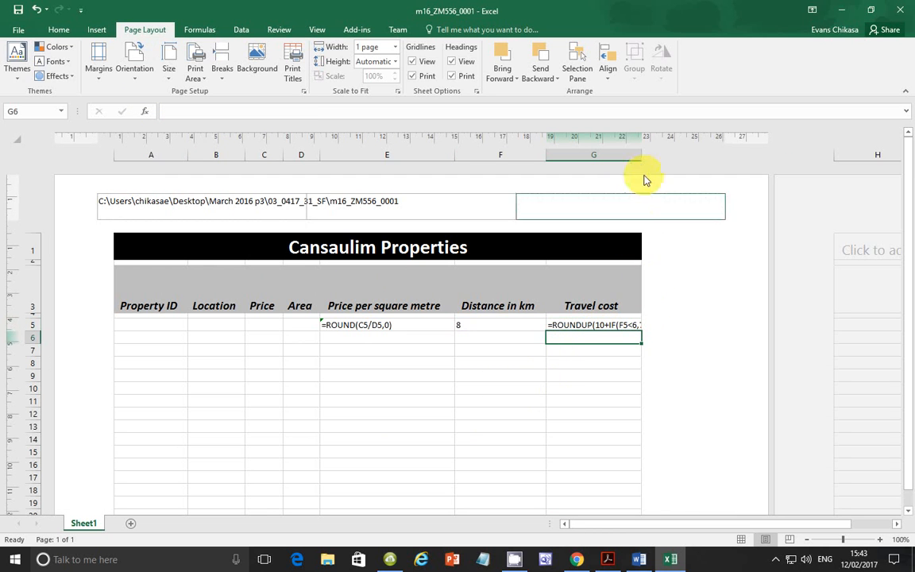
drag(641, 149, 711, 158)
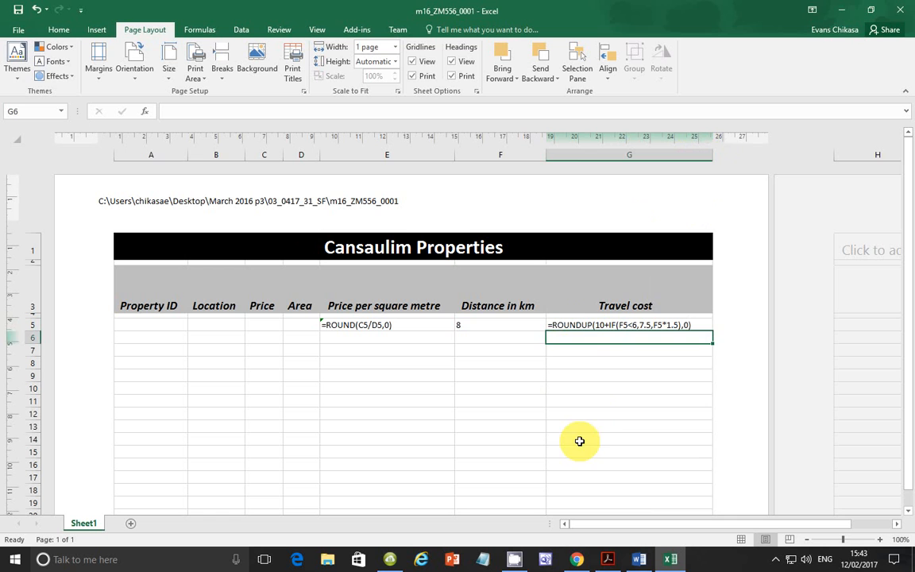
click(593, 409)
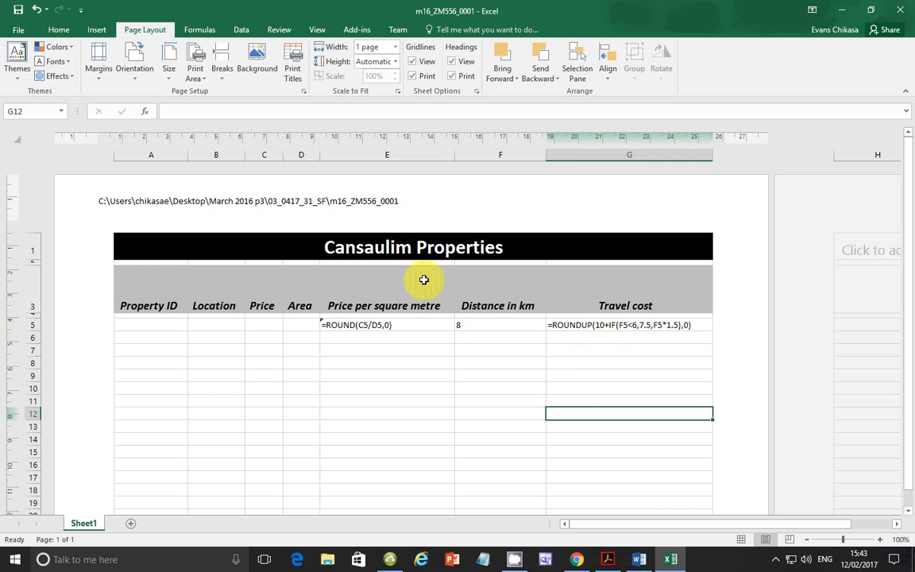
Step: Check in the print preview that all formulas fit on the page, and return to the worksheet
click(18, 29)
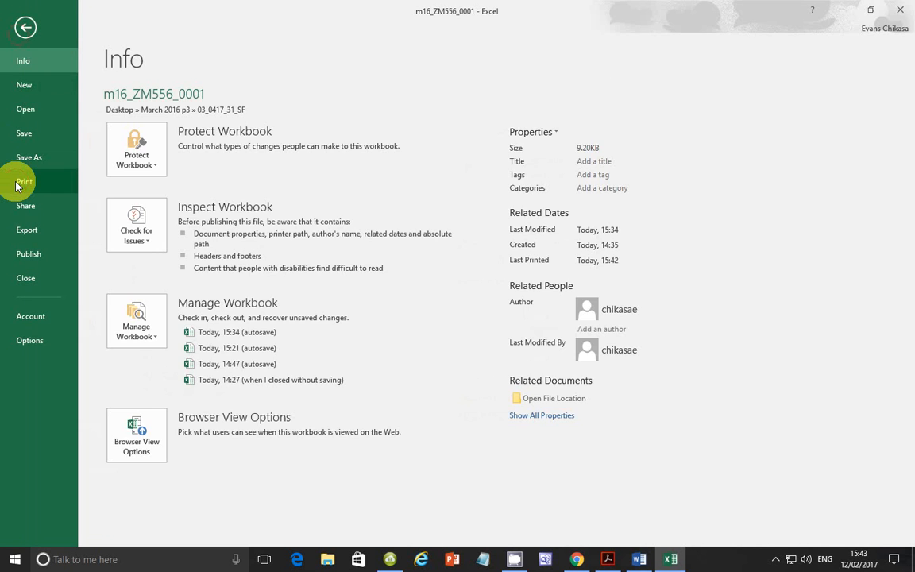
click(16, 184)
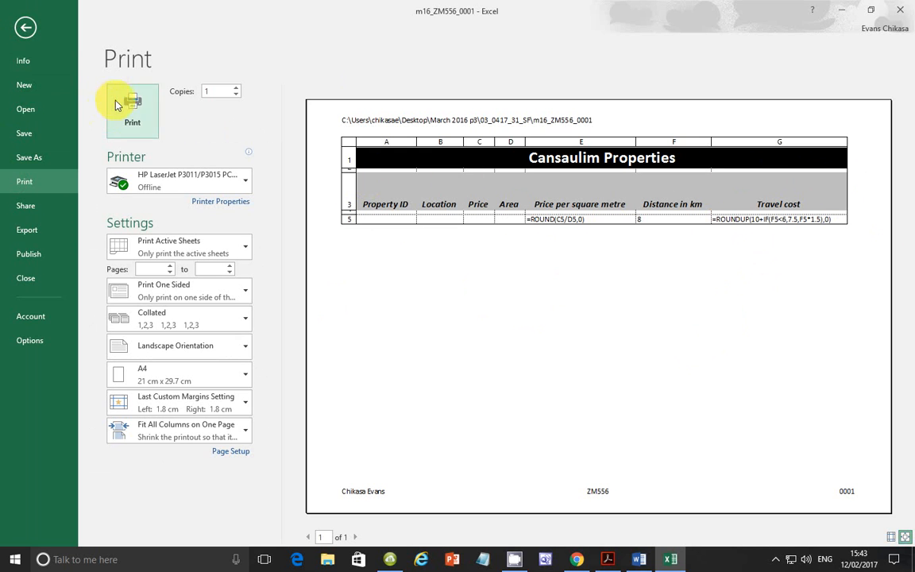
click(26, 32)
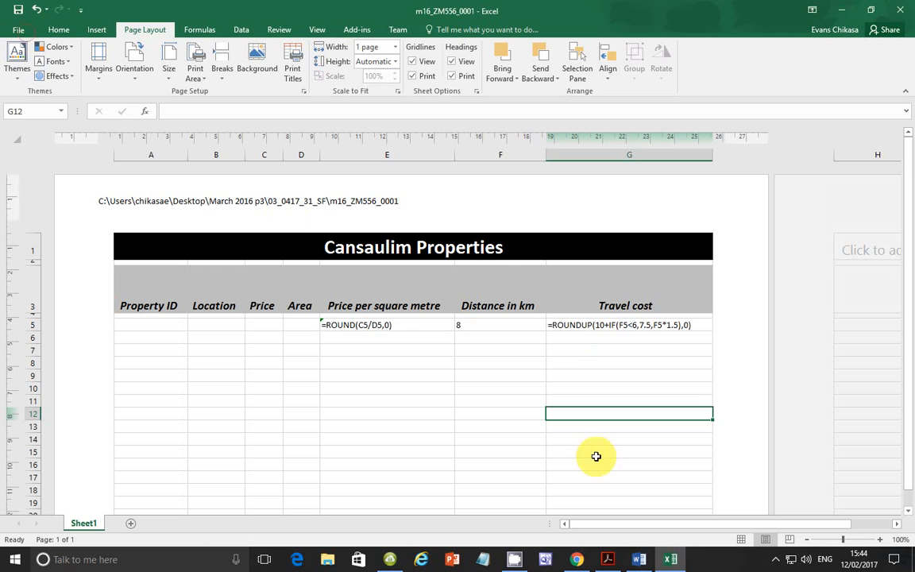
Step: Try a taller heading row 3 and restore its previous height
mouse_move(607, 562)
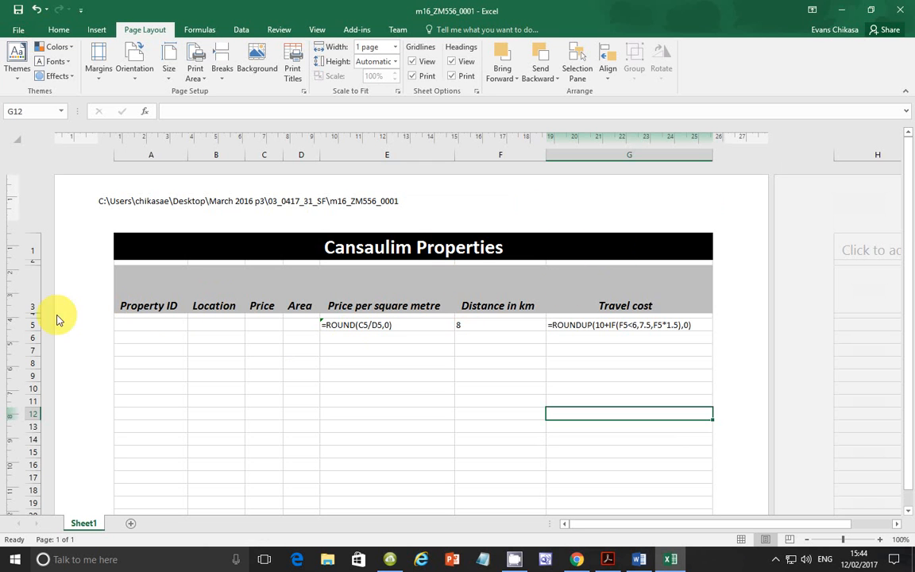
drag(33, 298, 32, 313)
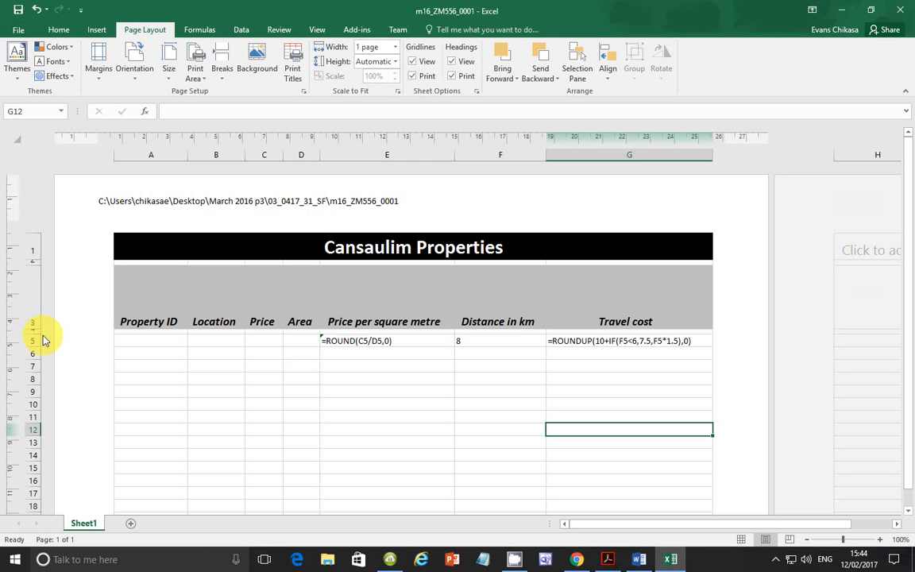
click(37, 326)
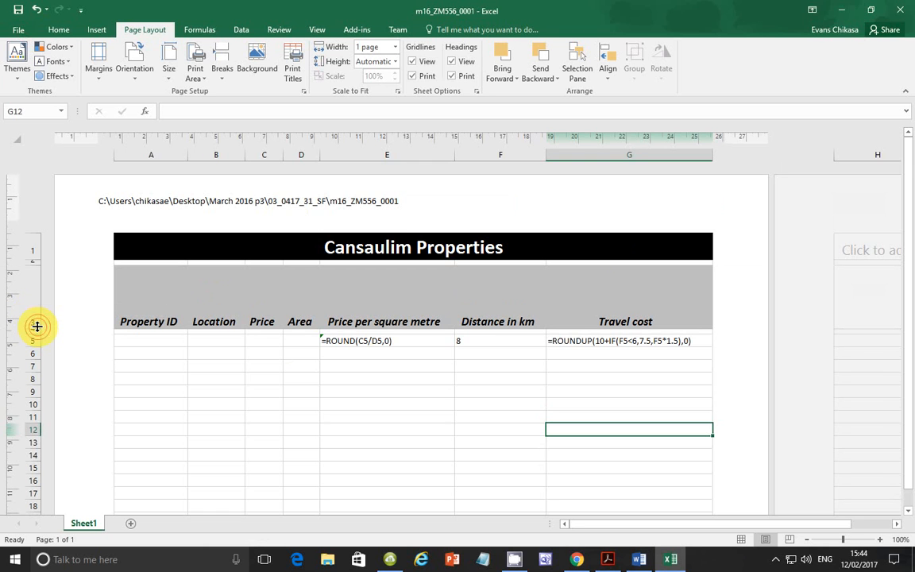
drag(36, 326, 34, 310)
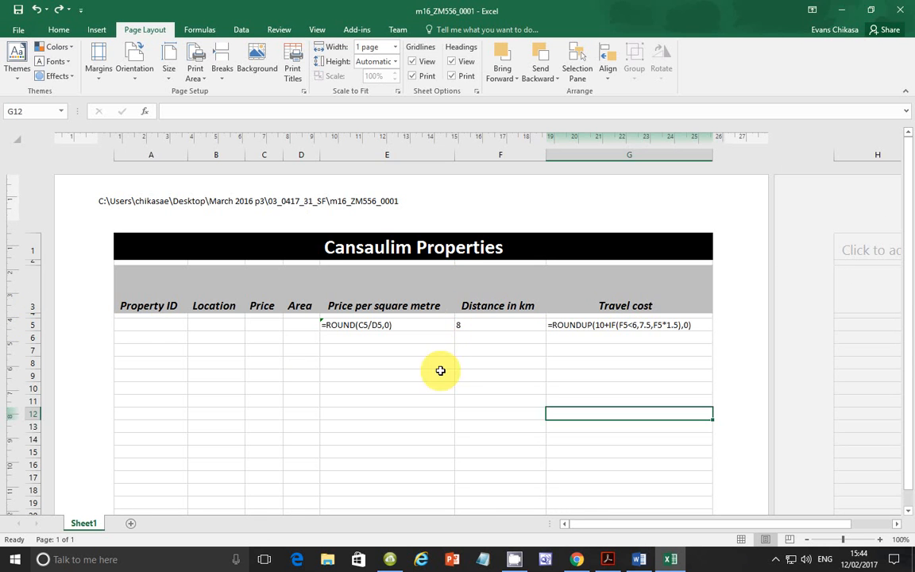
Step: Switch to the exam paper in Acrobat Reader and read task 22's new property details and the requirements for Printouts 2 and 3
click(608, 559)
scroll(345, 349, down, 4)
scroll(226, 237, down, 4)
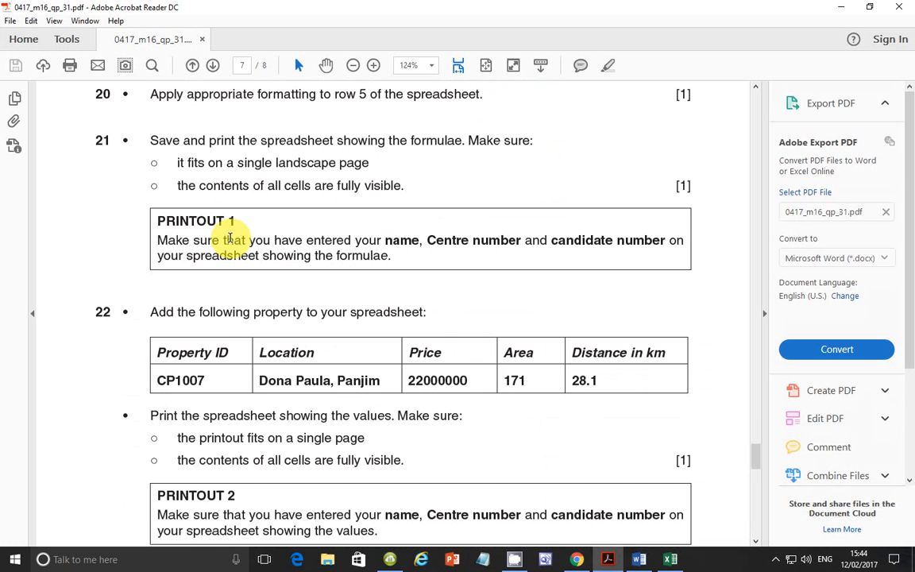
scroll(230, 237, down, 5)
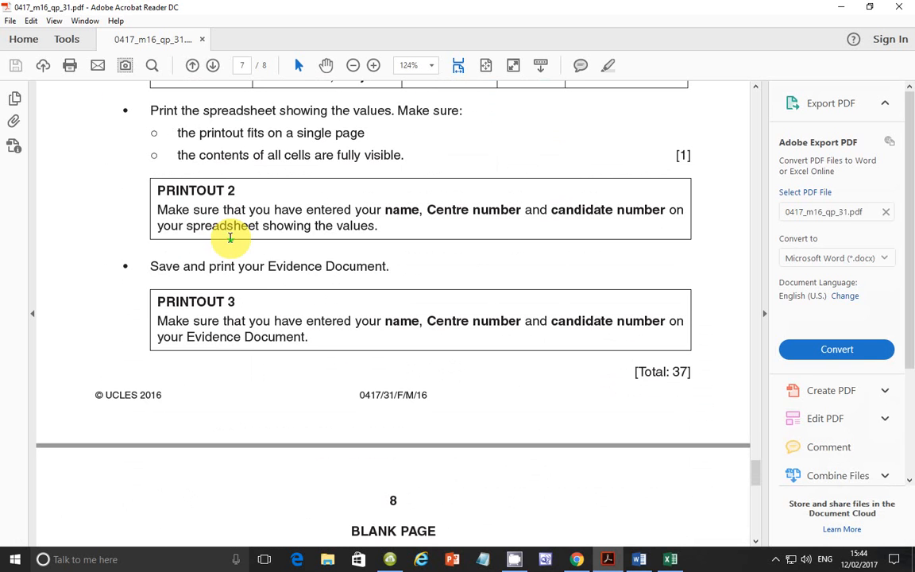
scroll(230, 237, up, 4)
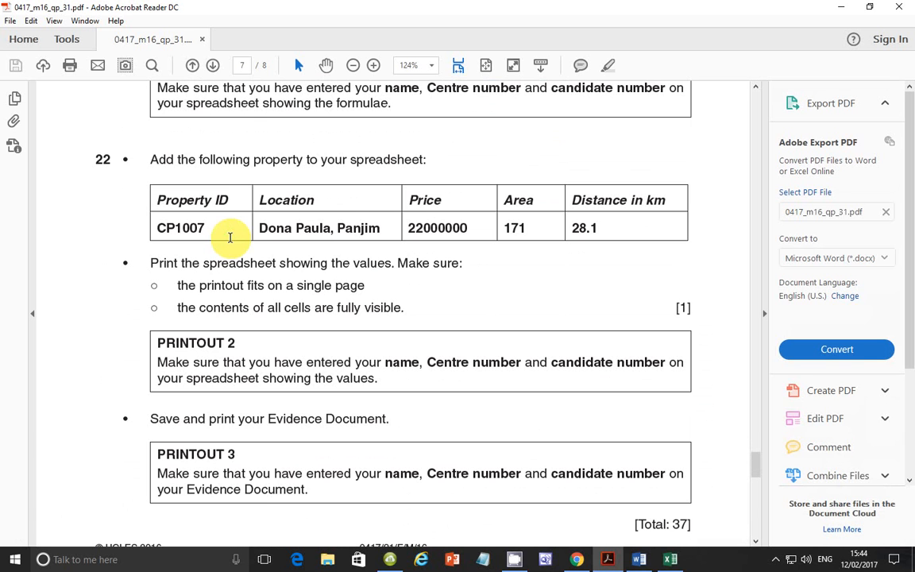
scroll(230, 237, down, 11)
scroll(230, 241, up, 11)
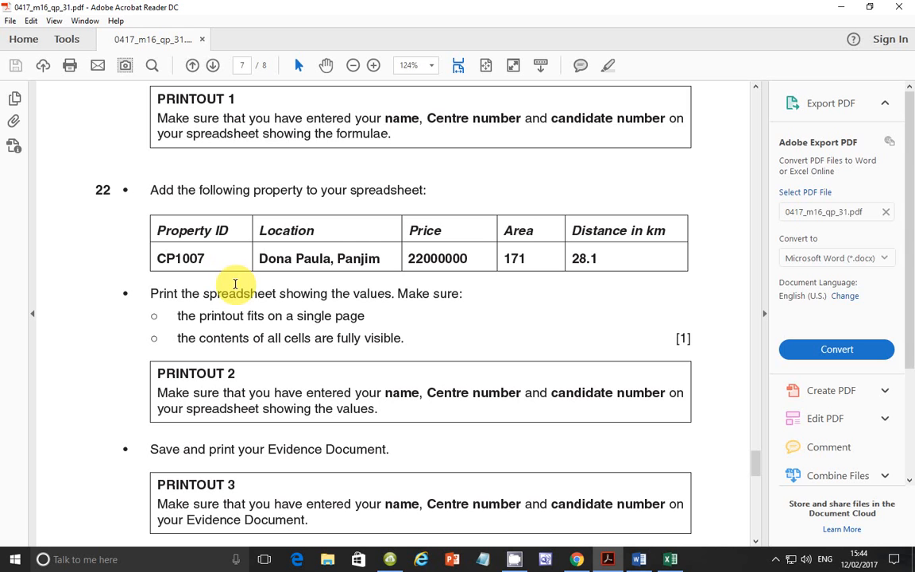
drag(442, 258, 426, 262)
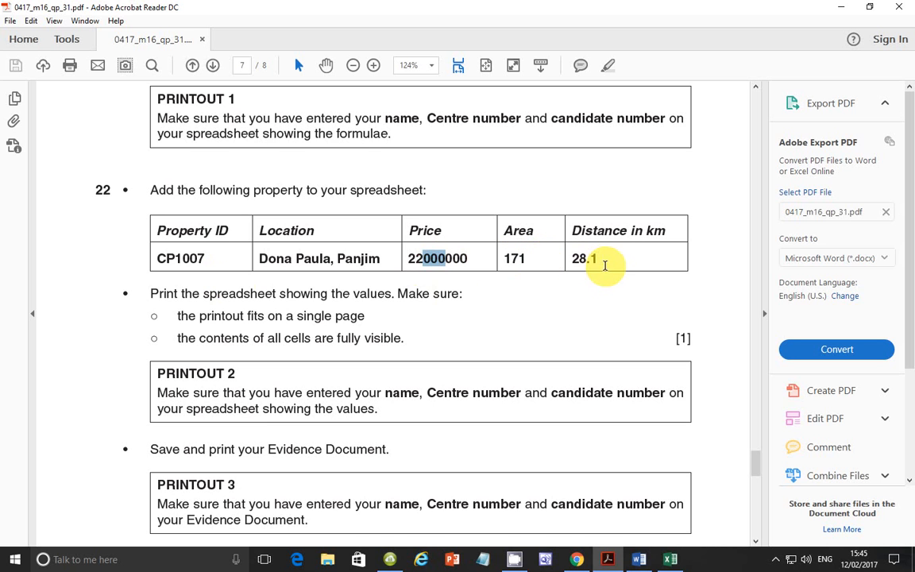
Step: Switch to the Excel worksheet and enter property ID CP1007 and location Dona Paula, Panjim in row 5
click(669, 561)
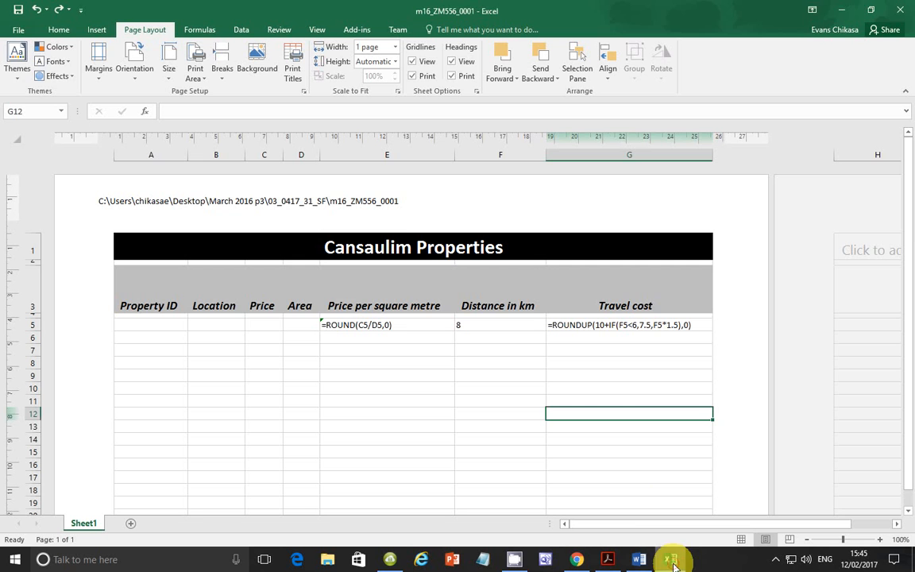
click(155, 326)
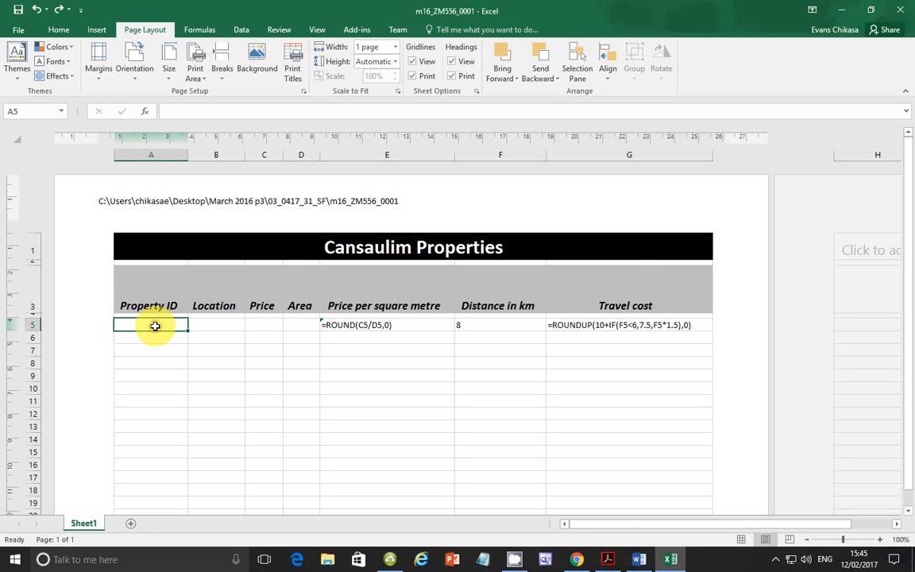
text(CP1007)
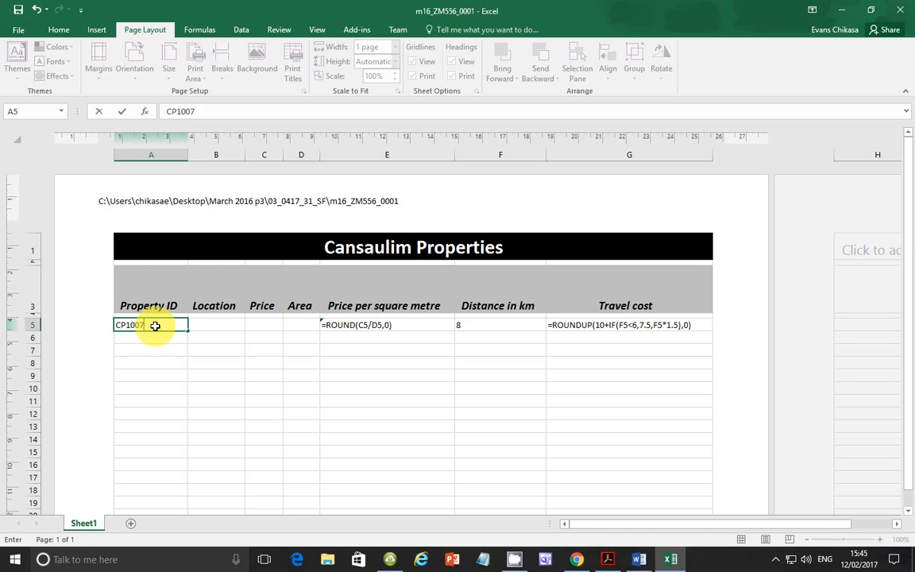
key(Tab)
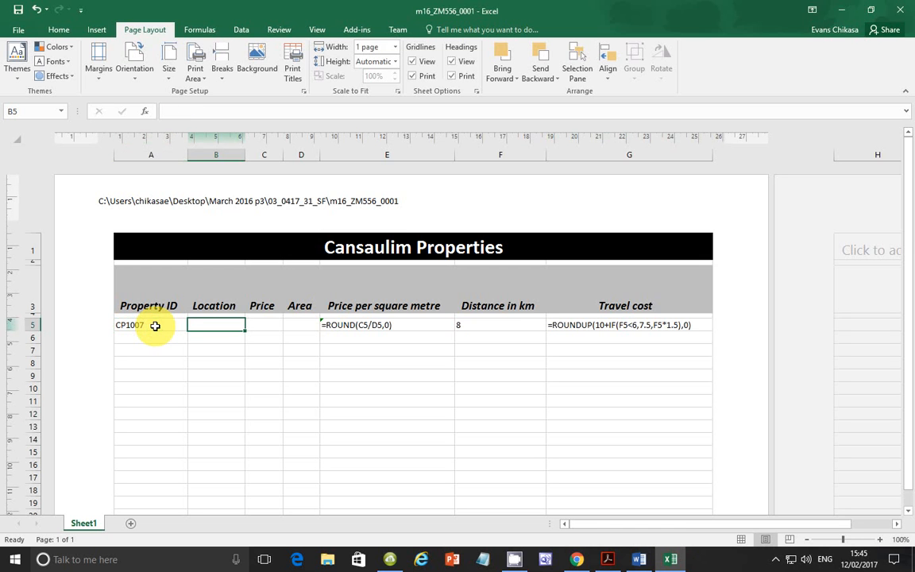
text(Dona Paula)
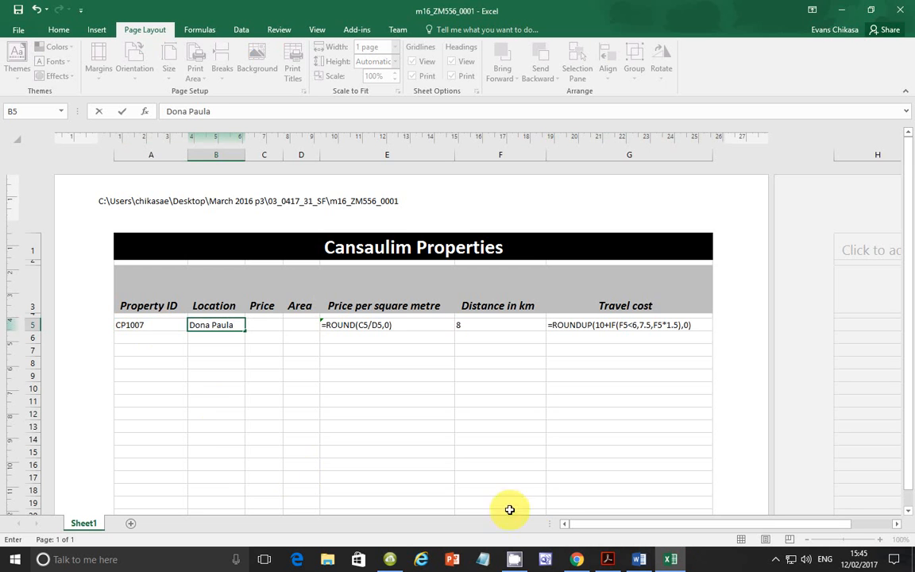
click(608, 560)
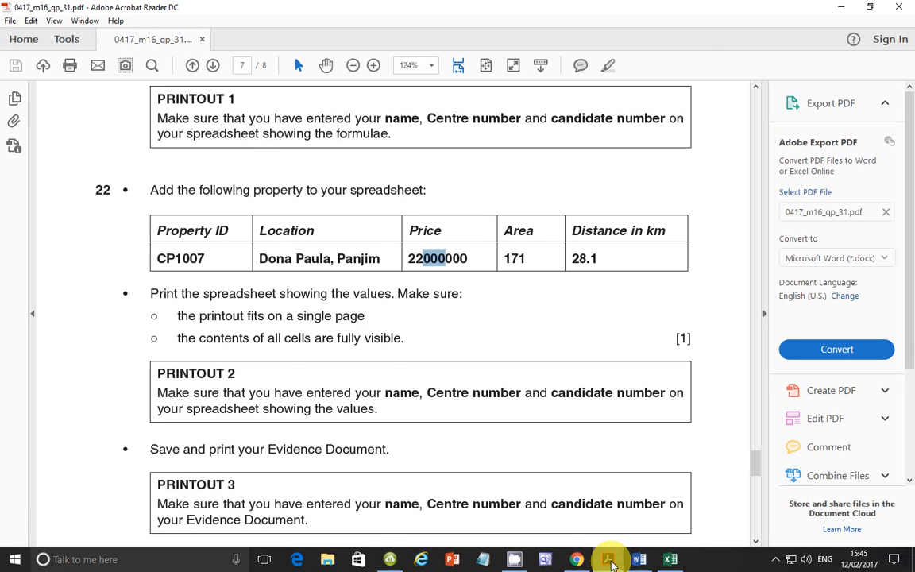
click(608, 558)
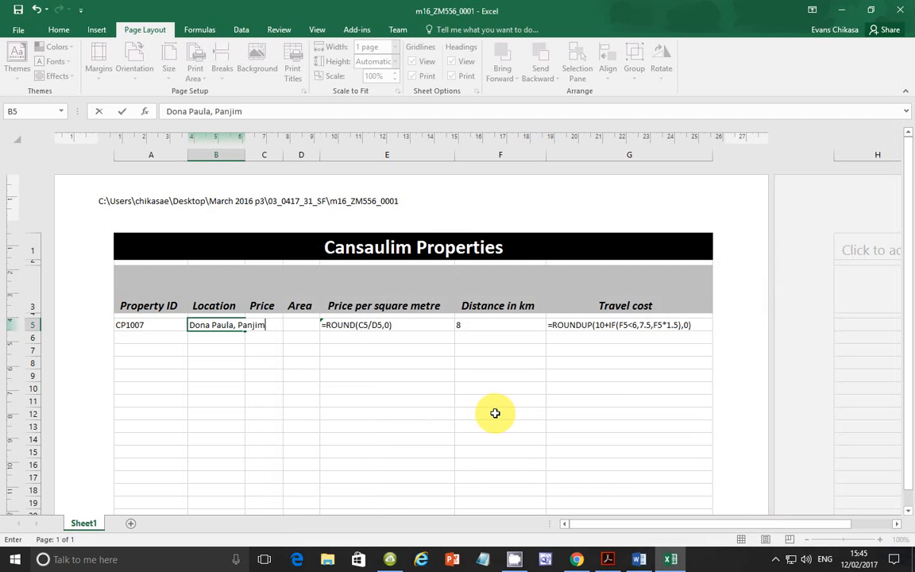
key(Tab)
Step: Enter the price 22000000 and the area 171 for property CP1007, checking the area in the exam paper
text(2)
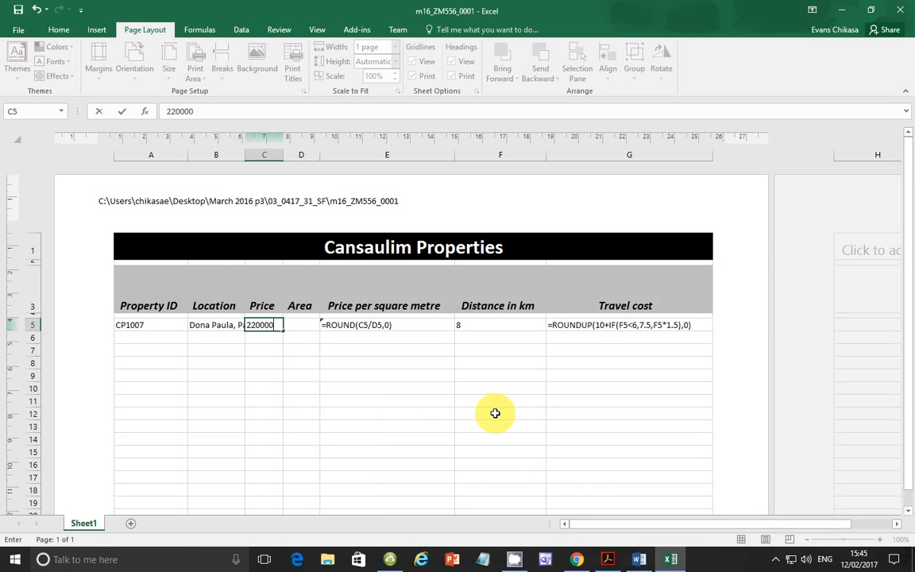
key(Return)
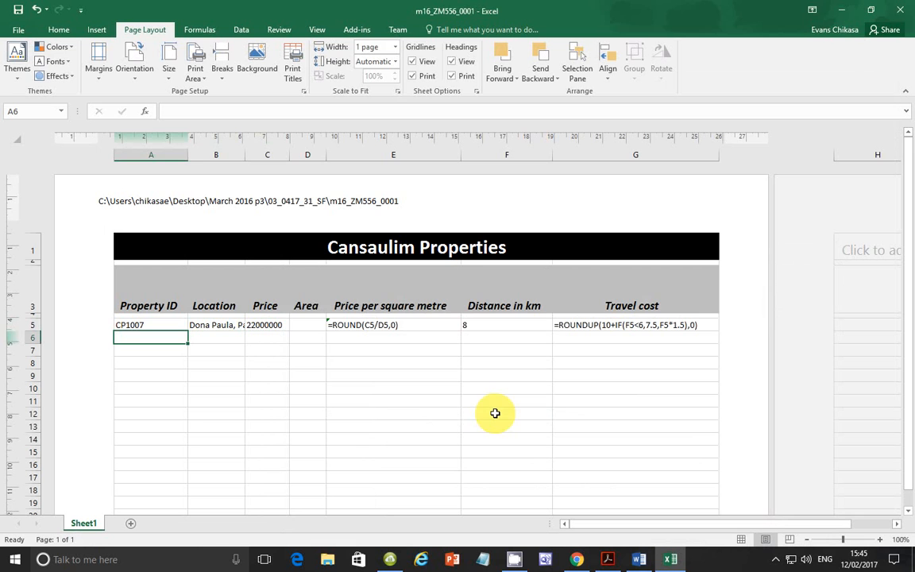
click(302, 325)
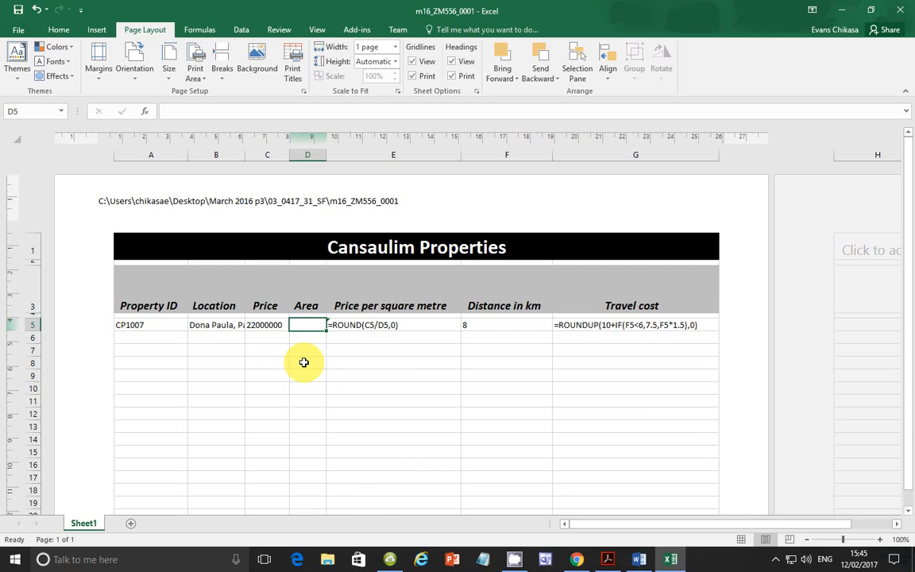
click(608, 559)
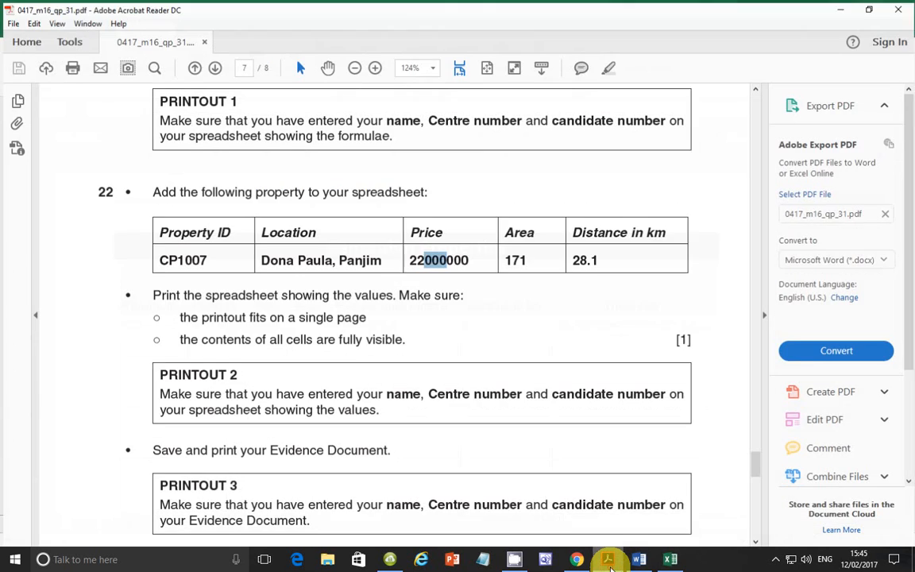
click(608, 560)
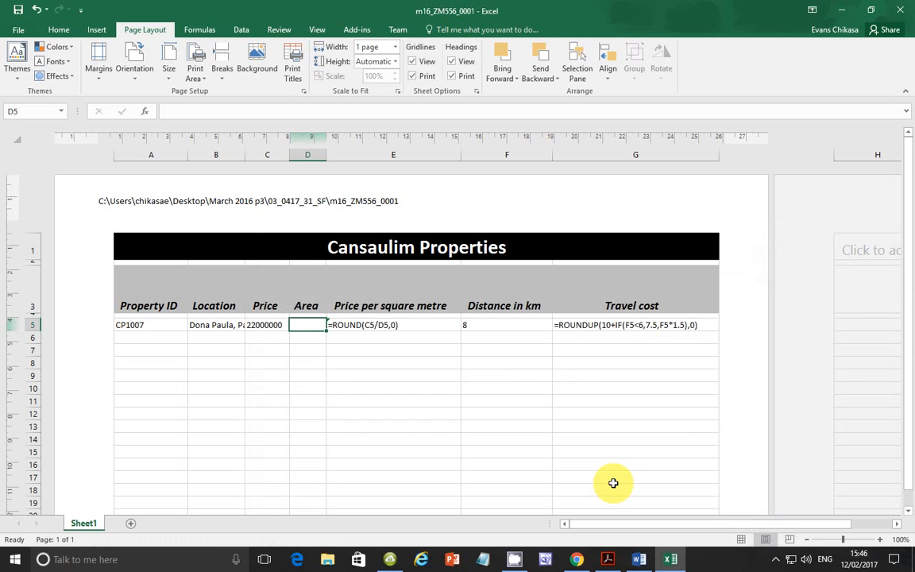
text(17)
key(Return)
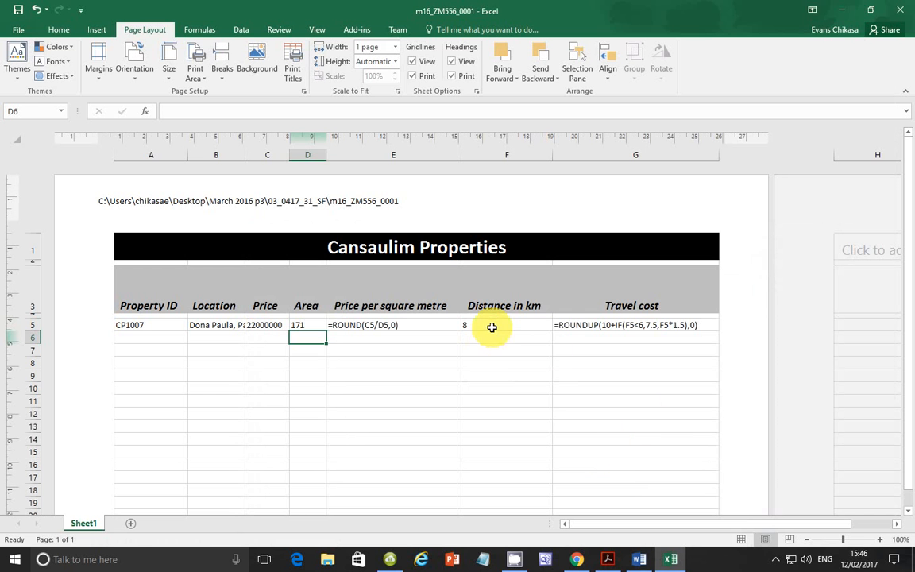
Step: Check the distance in the exam paper and set CP1007's Distance in km to 28.1
click(492, 327)
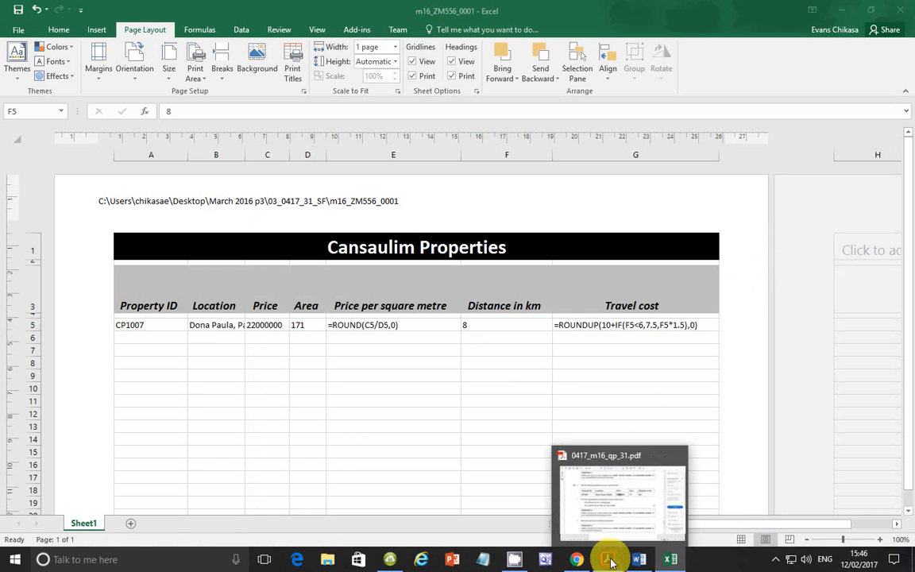
click(610, 563)
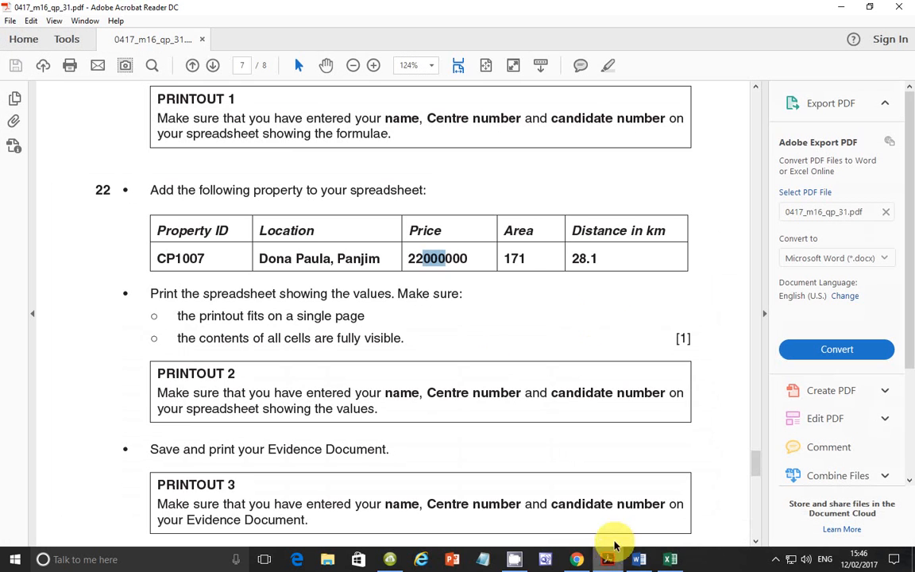
click(673, 558)
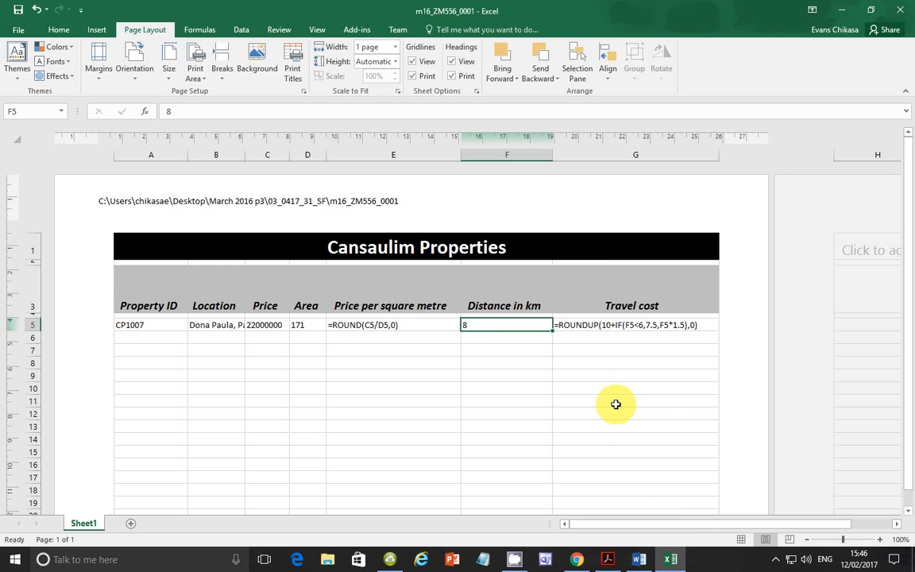
text(28.1)
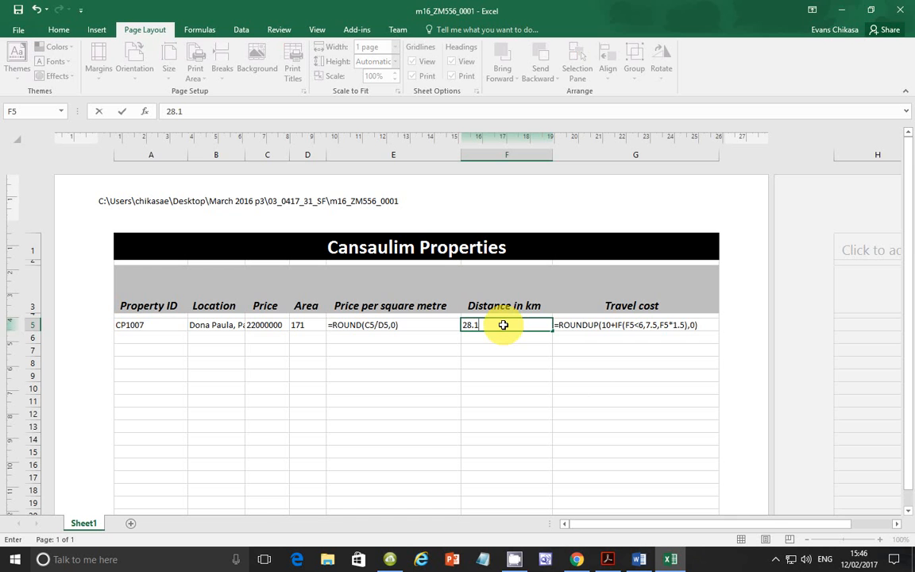
key(Return)
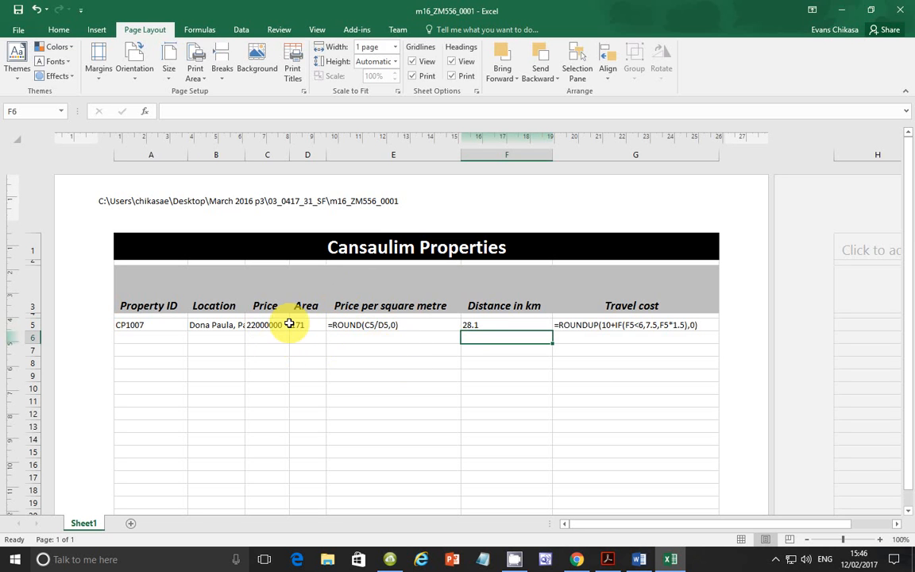
Step: Display values instead of formulas and autofit the Price, Area, Travel cost and Location columns
click(203, 28)
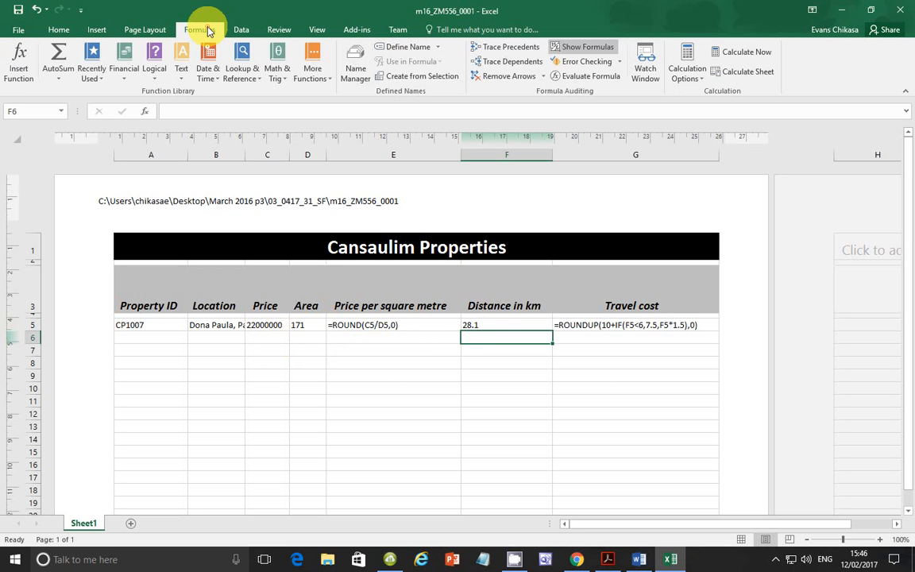
click(594, 46)
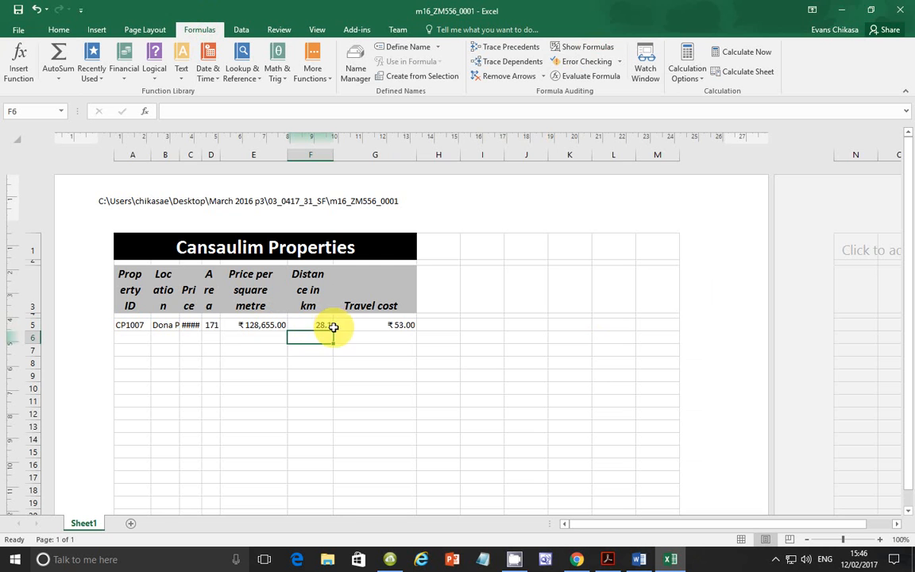
double_click(204, 153)
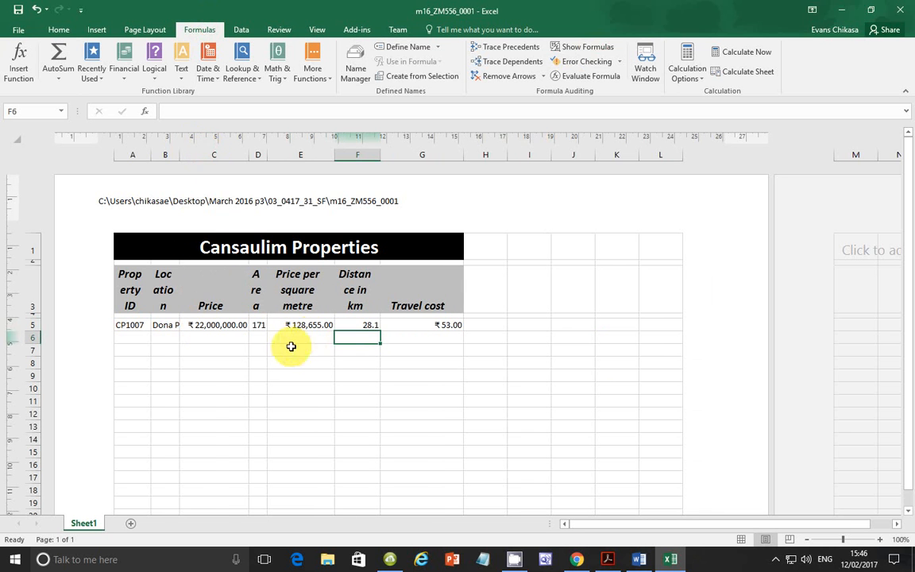
double_click(268, 155)
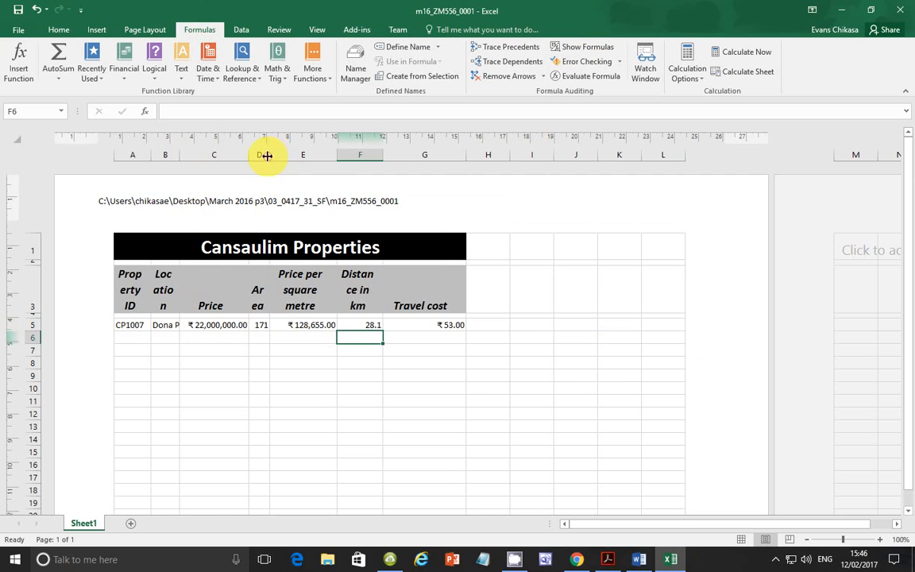
double_click(466, 154)
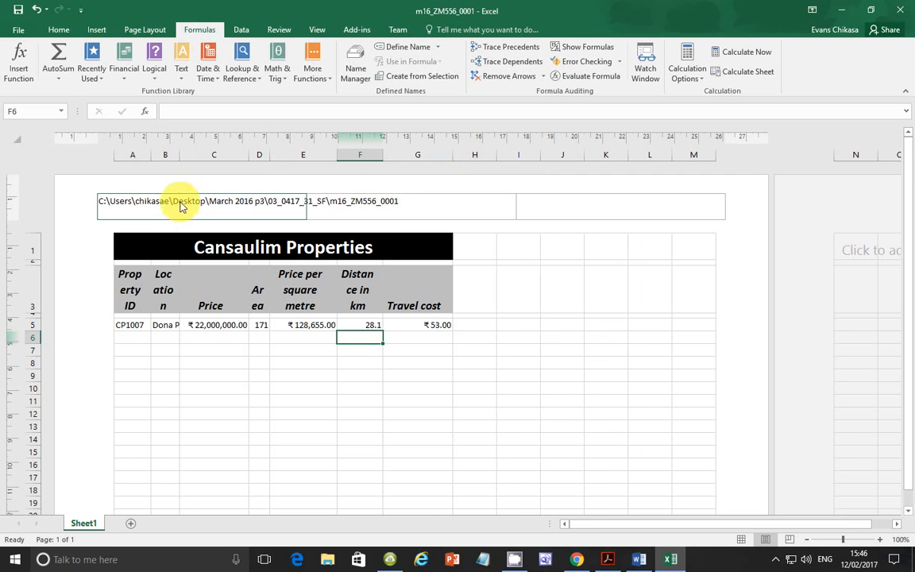
double_click(180, 155)
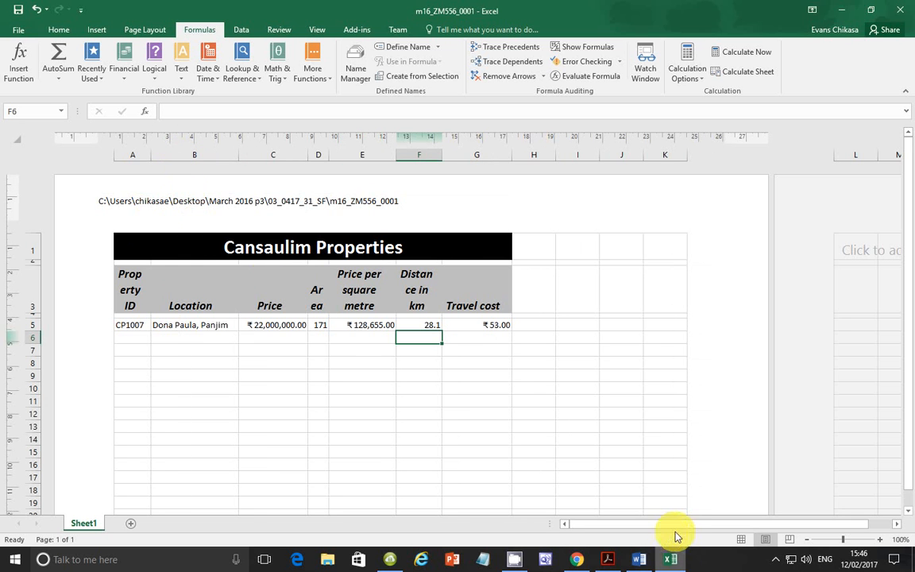
Step: Reread task 22's printing requirements in the exam paper and check the values sheet in Excel's print preview
click(608, 557)
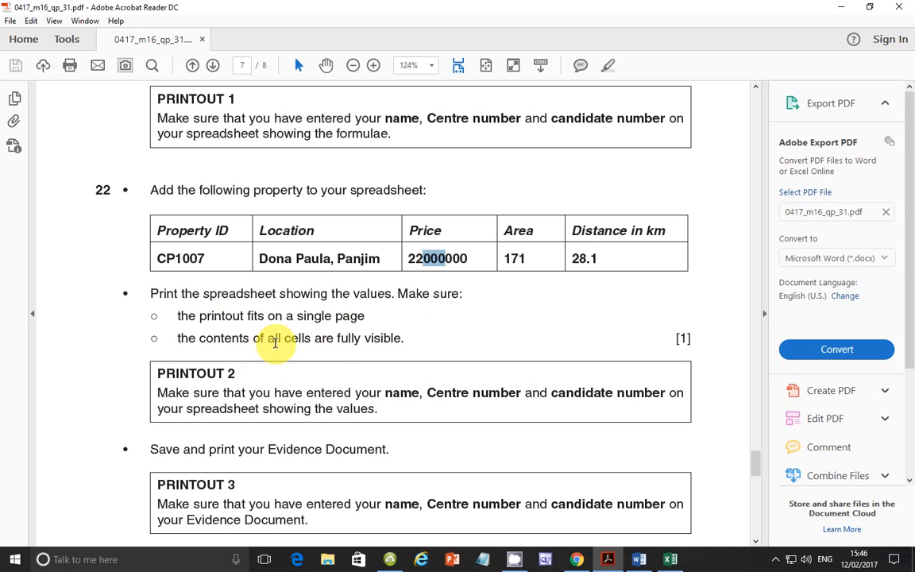
click(670, 559)
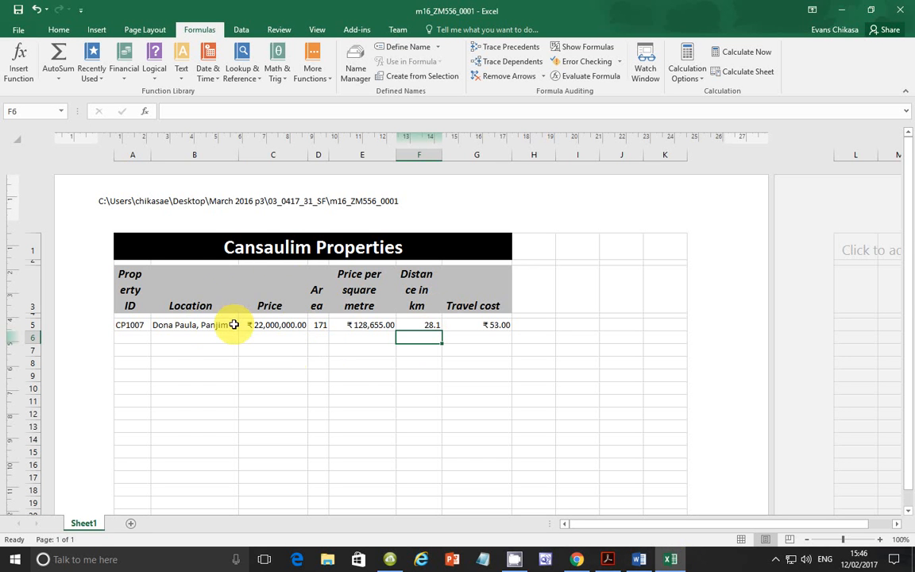
key(alt+f)
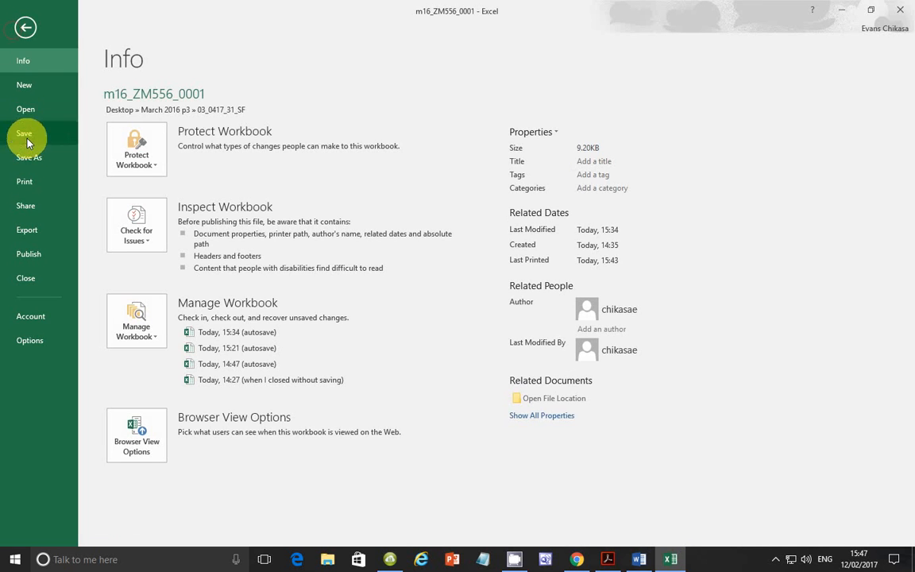
click(26, 181)
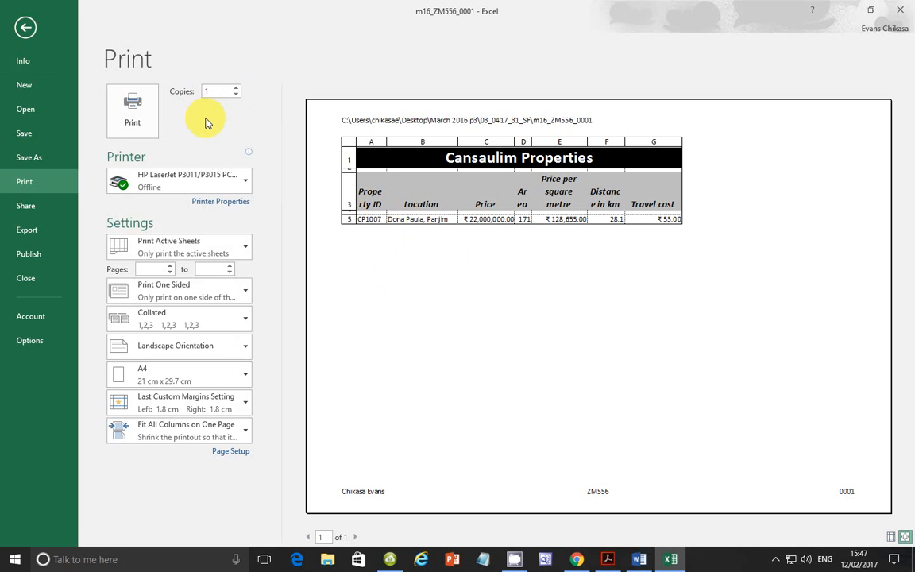
click(26, 27)
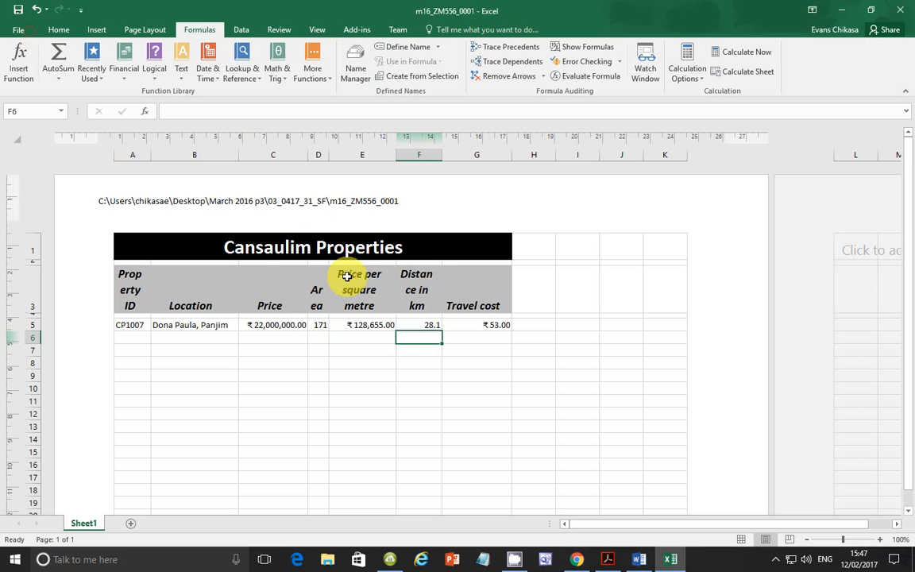
Step: Turn off text wrapping for the row 3 headings and autofit all columns so every heading fits on one line
drag(150, 154, 148, 155)
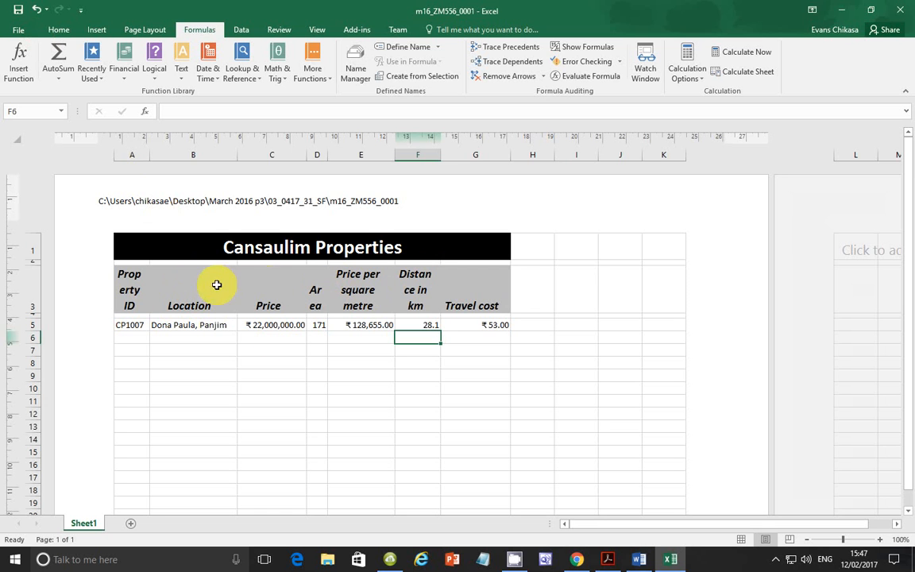
drag(127, 274, 486, 287)
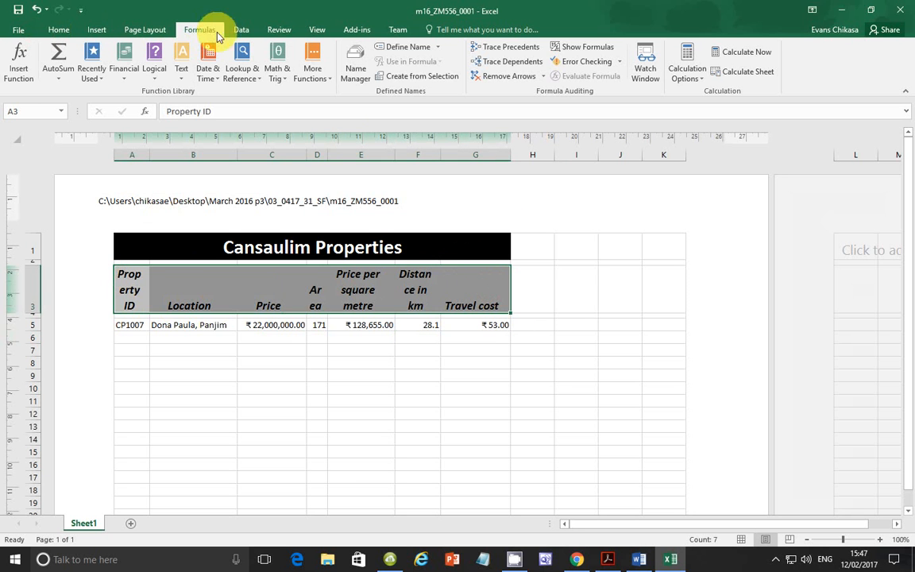
click(58, 30)
click(357, 52)
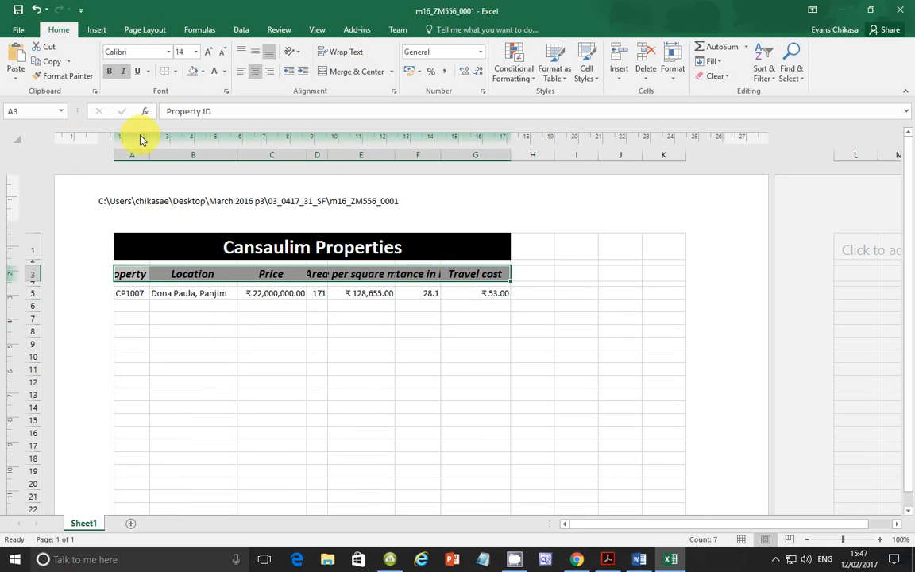
click(16, 140)
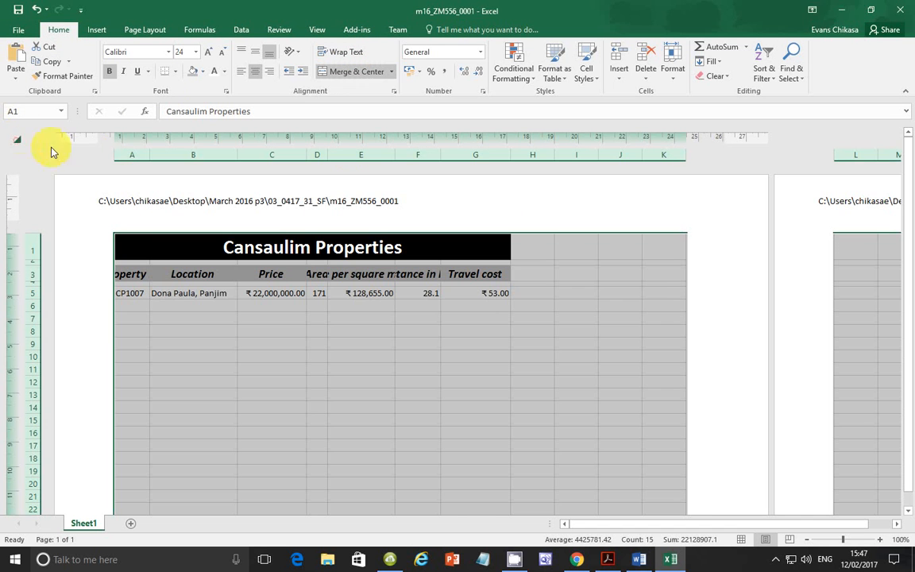
double_click(150, 154)
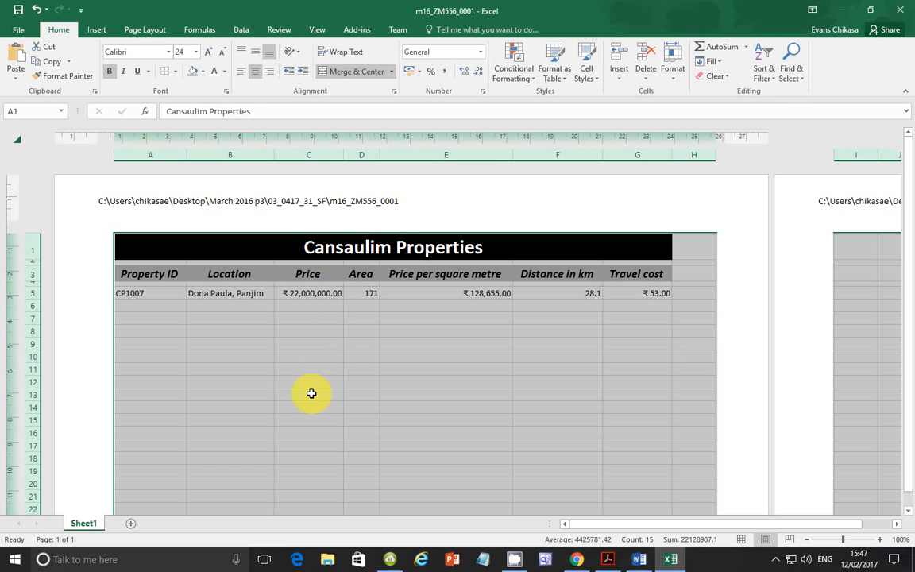
Step: Review the single-page and full-visibility requirements in the exam paper and preview the resized values sheet for printing in Excel
click(608, 559)
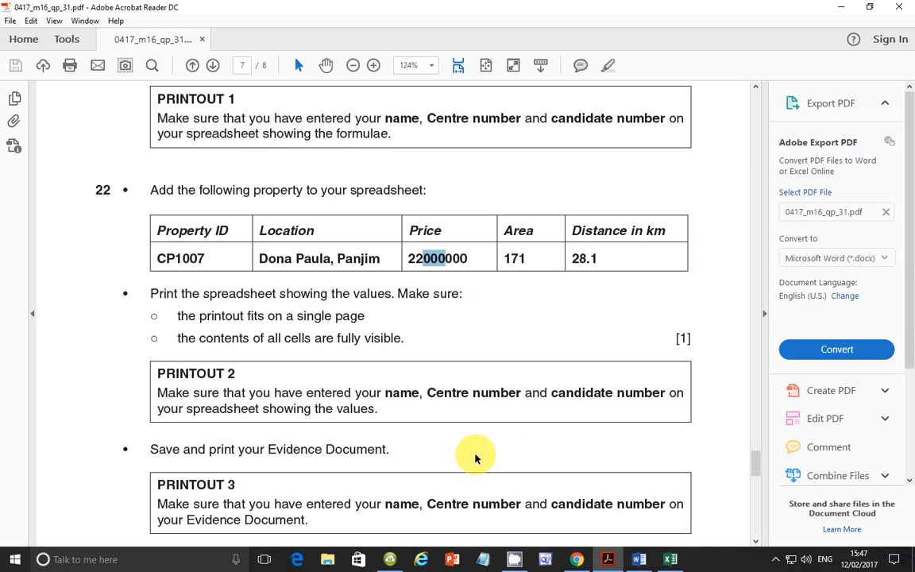
click(671, 559)
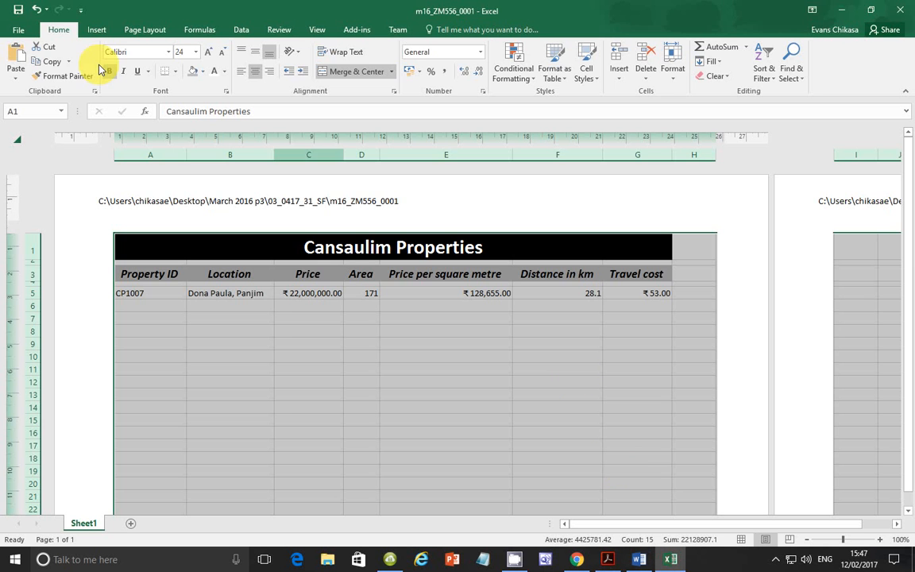
click(21, 31)
click(29, 188)
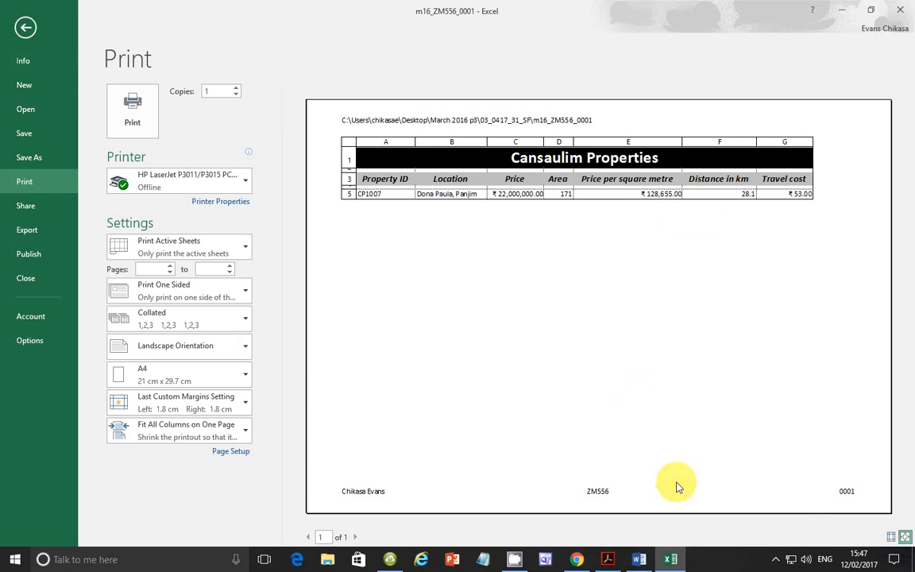
Step: Read the Printout 2 and Printout 3 instructions in the exam paper, recheck Excel's print preview and return to the worksheet
click(611, 556)
scroll(339, 407, down, 2)
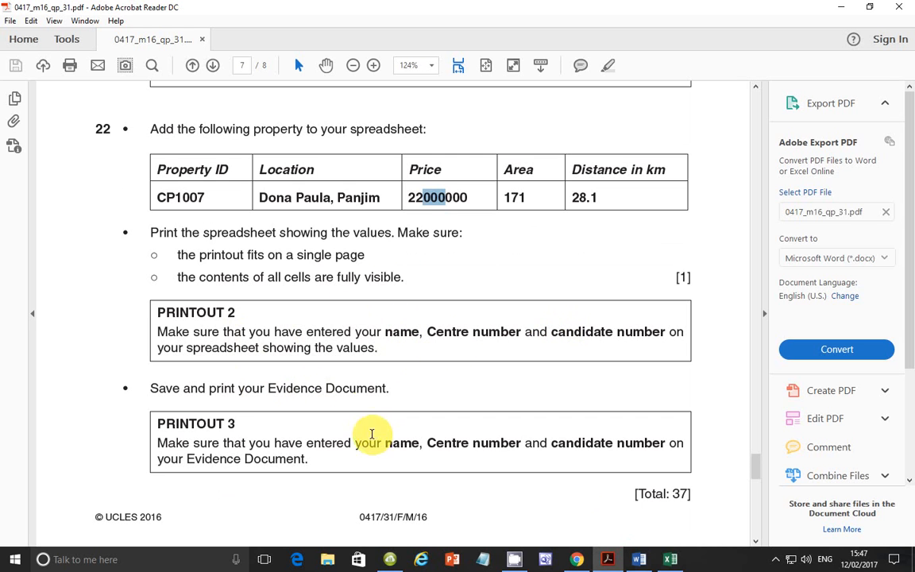
mouse_move(671, 557)
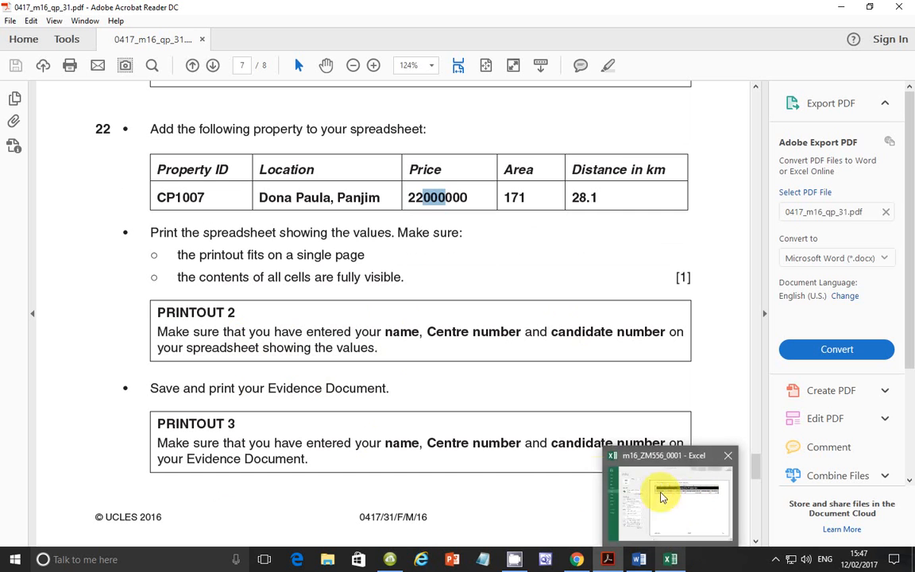
click(670, 559)
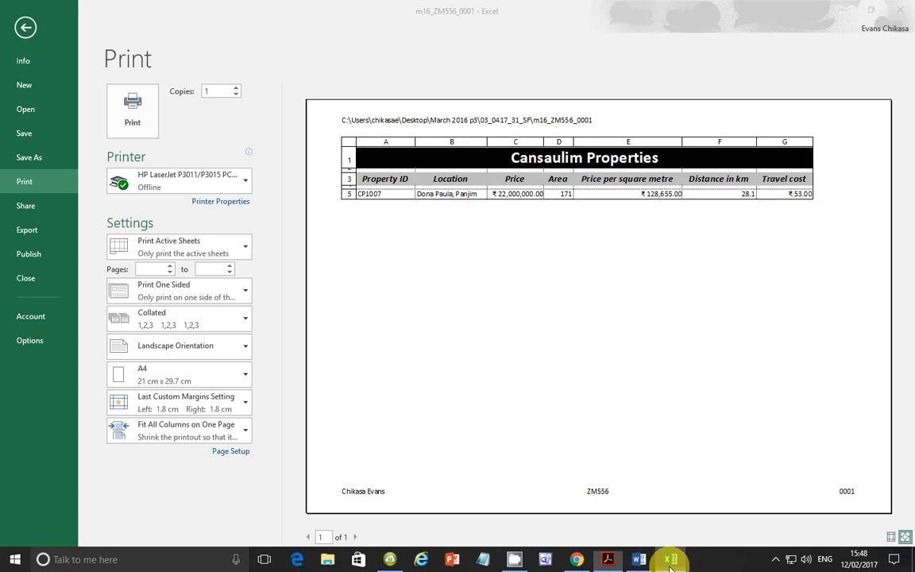
click(21, 26)
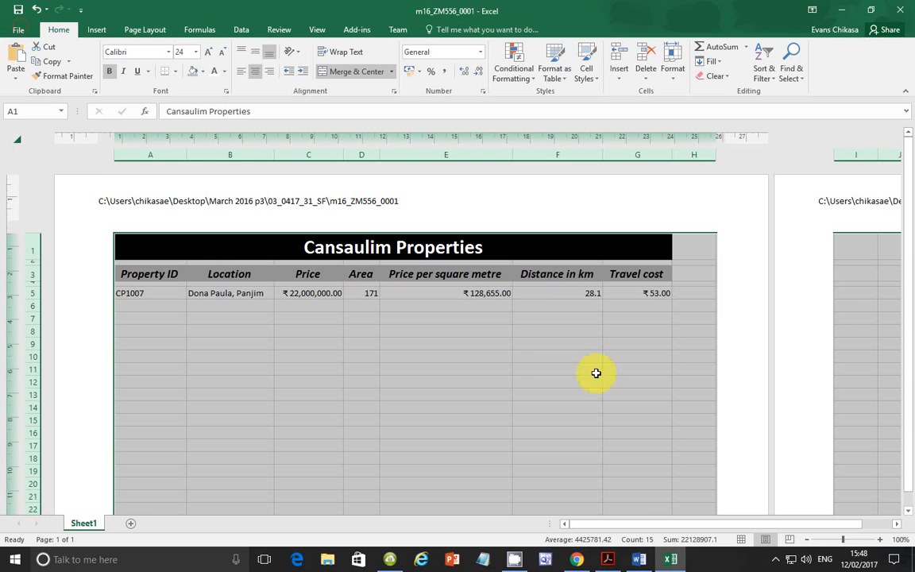
click(608, 559)
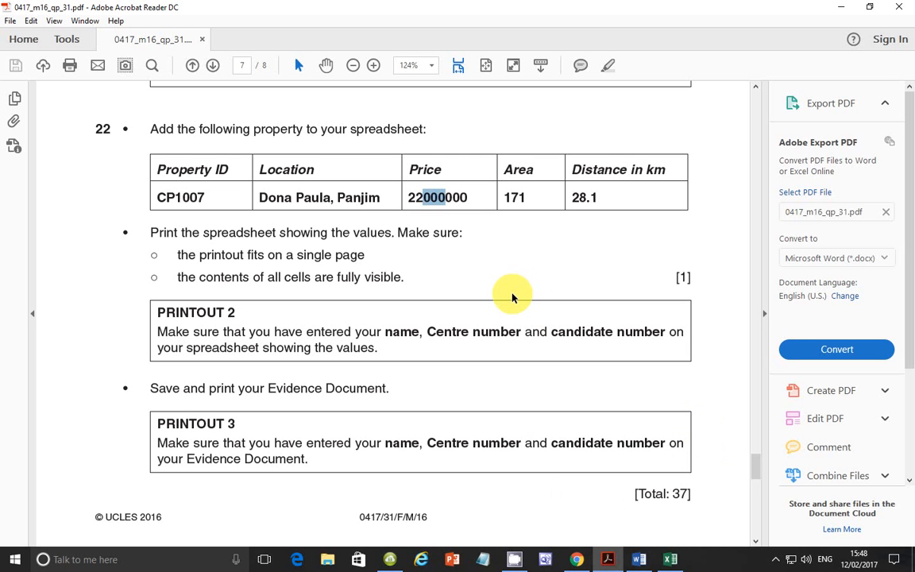
click(778, 561)
click(778, 562)
click(777, 561)
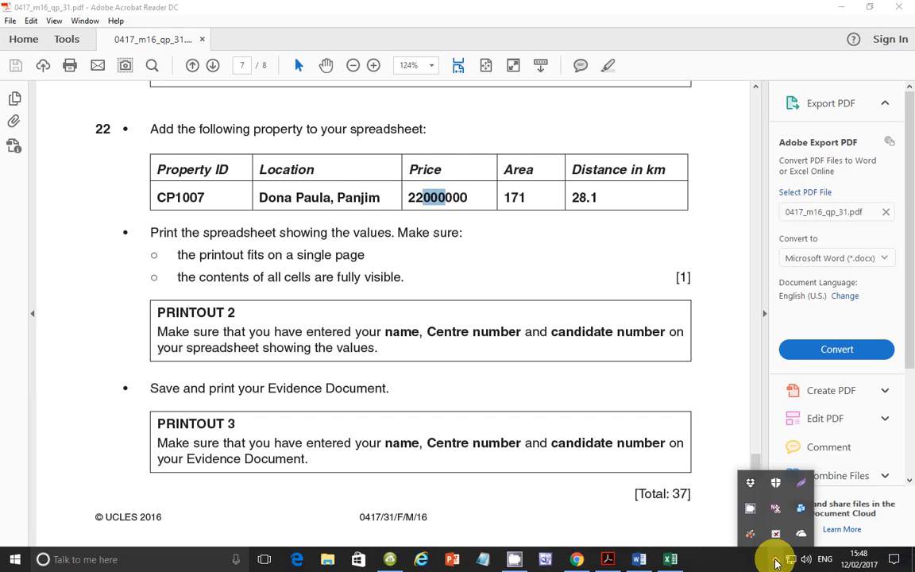